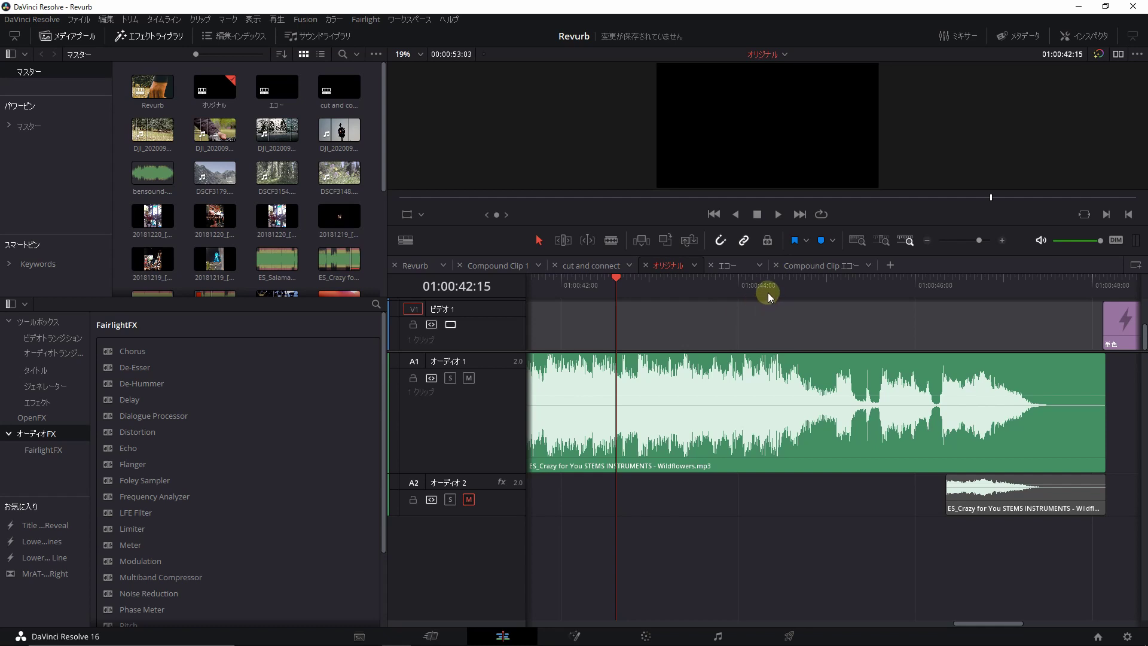
Step: Play the オリジナル ending, then unmute A2, save, and replay it from 01:00:45:07 with A2 audible
key(space)
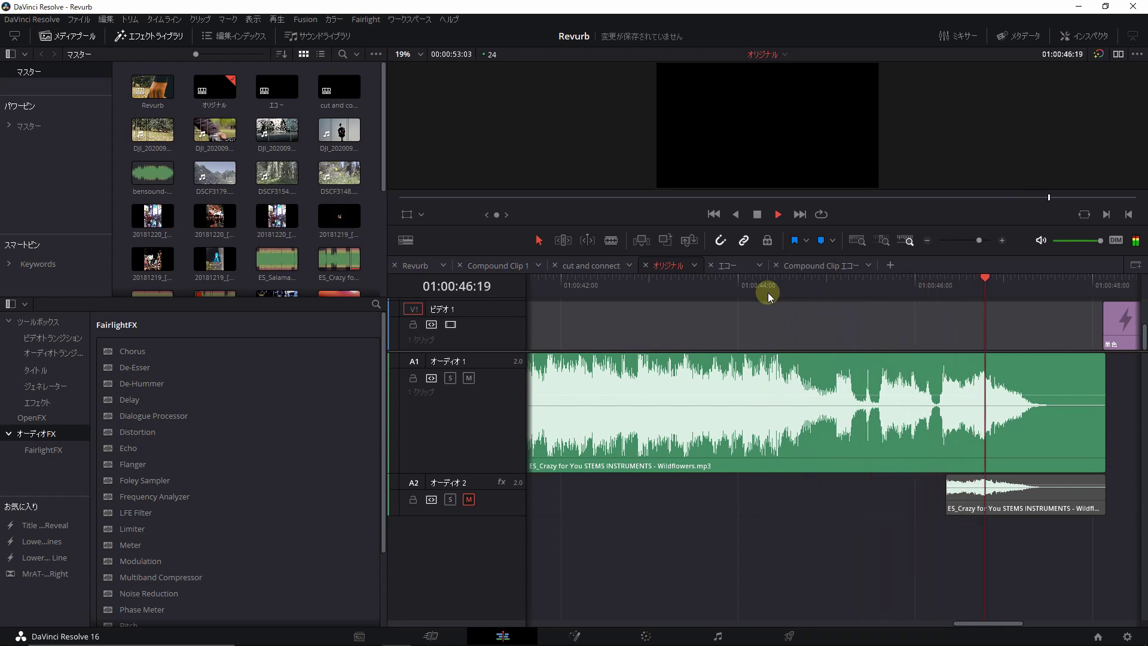
key(space)
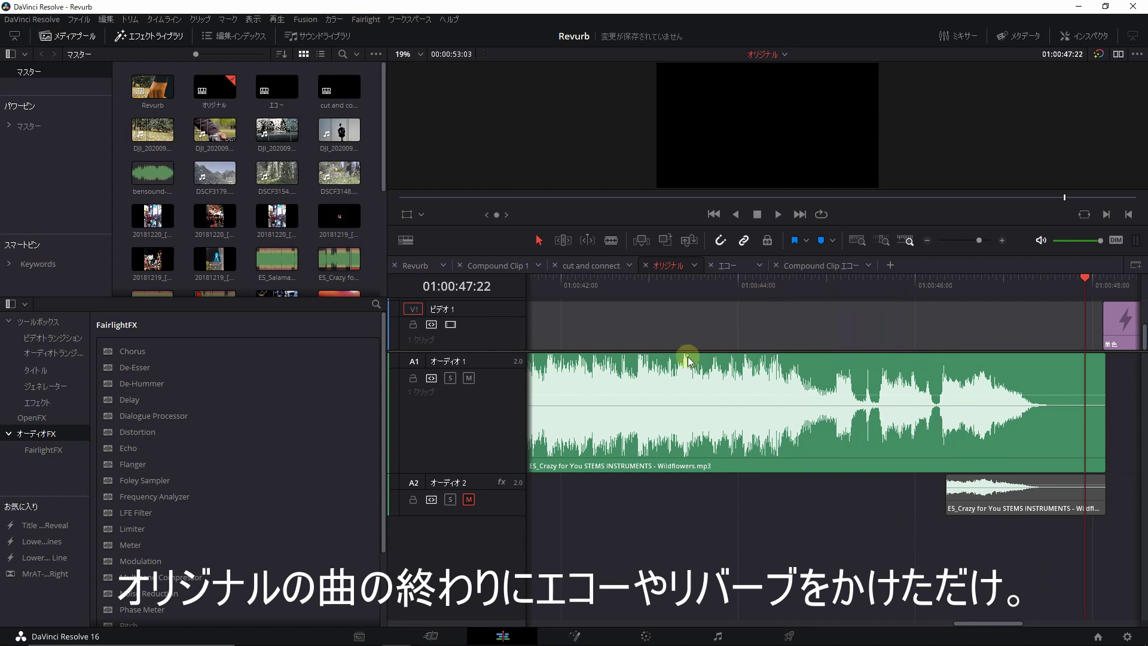
click(467, 502)
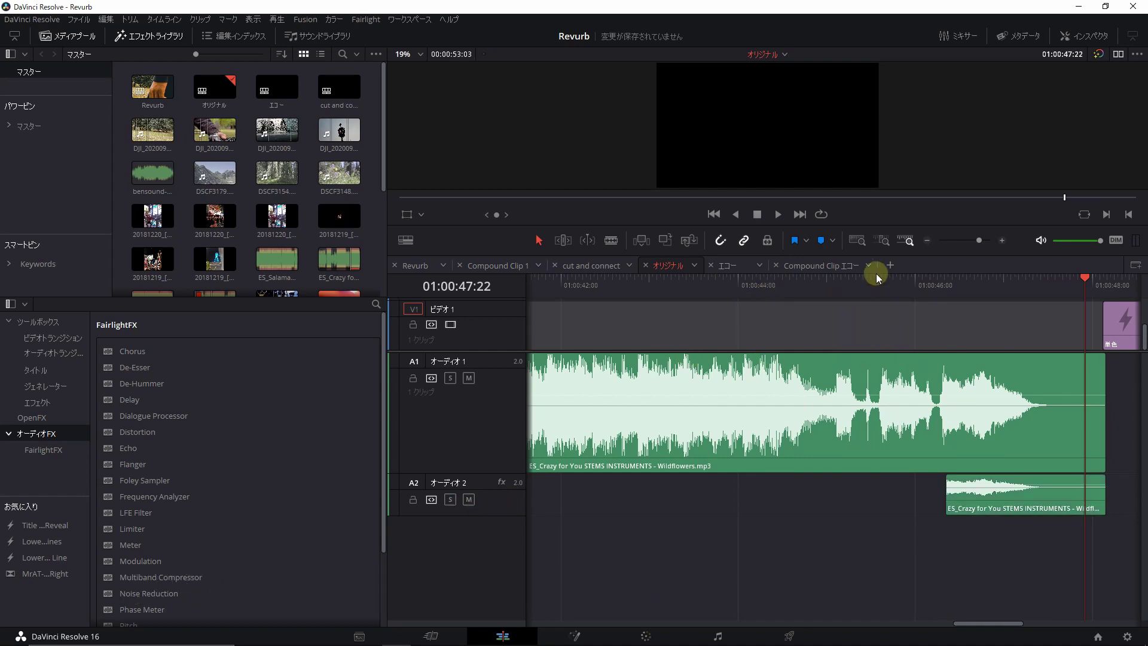
click(853, 286)
key(ctrl+s)
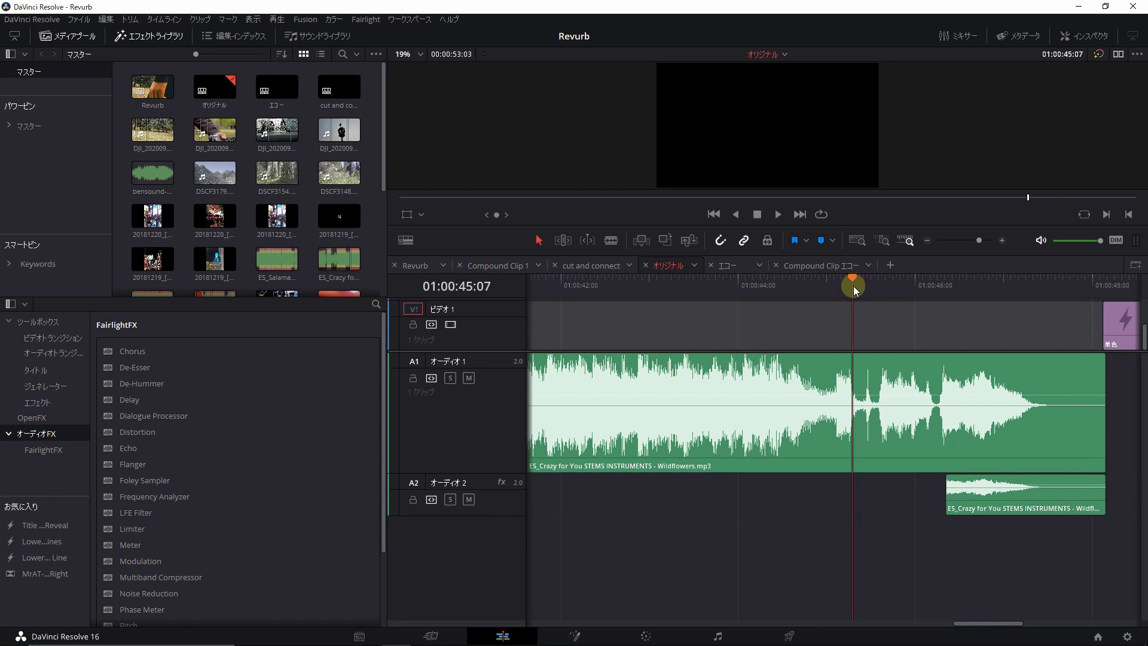
key(space)
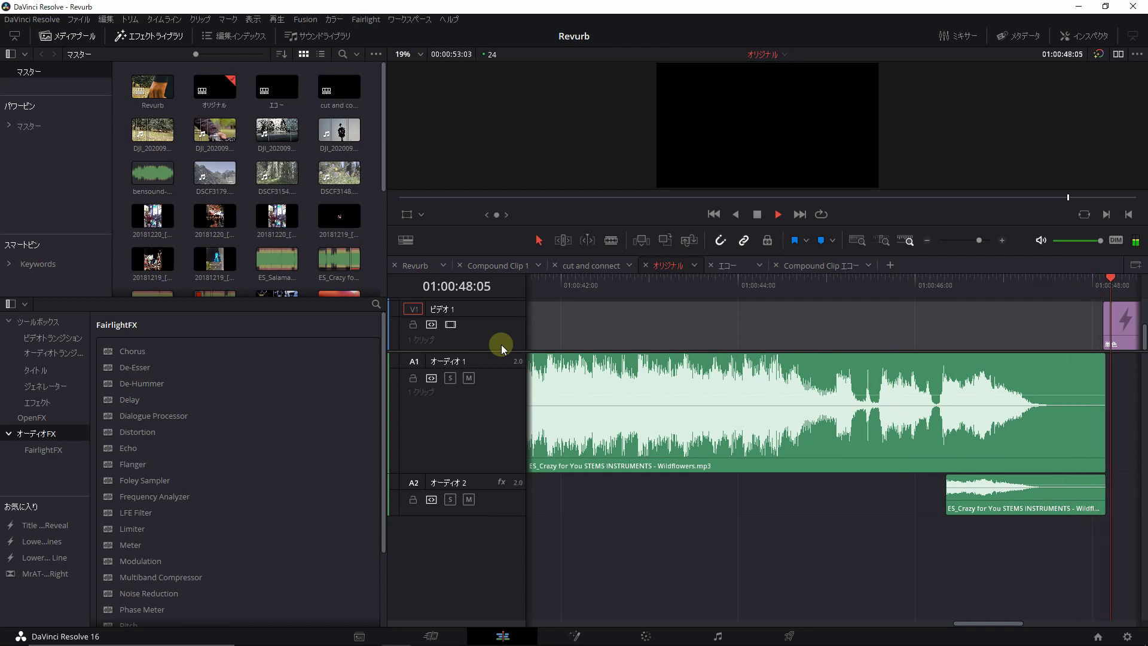
key(space)
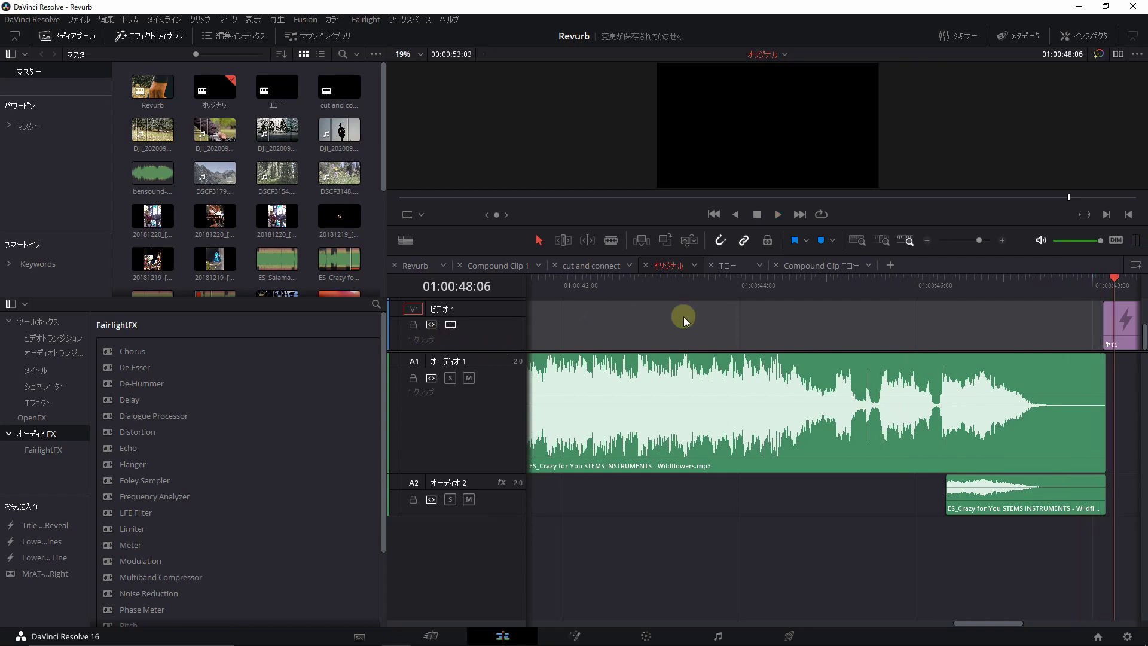
Step: Mute A2 again and bring up the Revurb timeline
scroll(665, 407, right, 3)
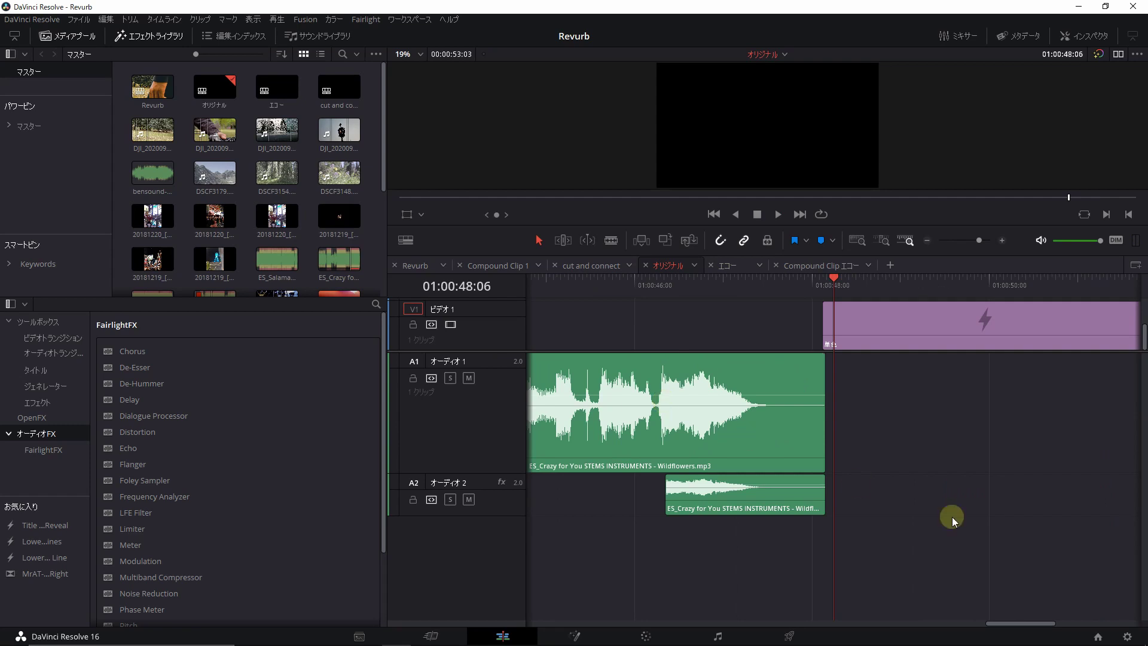
drag(1025, 625, 999, 627)
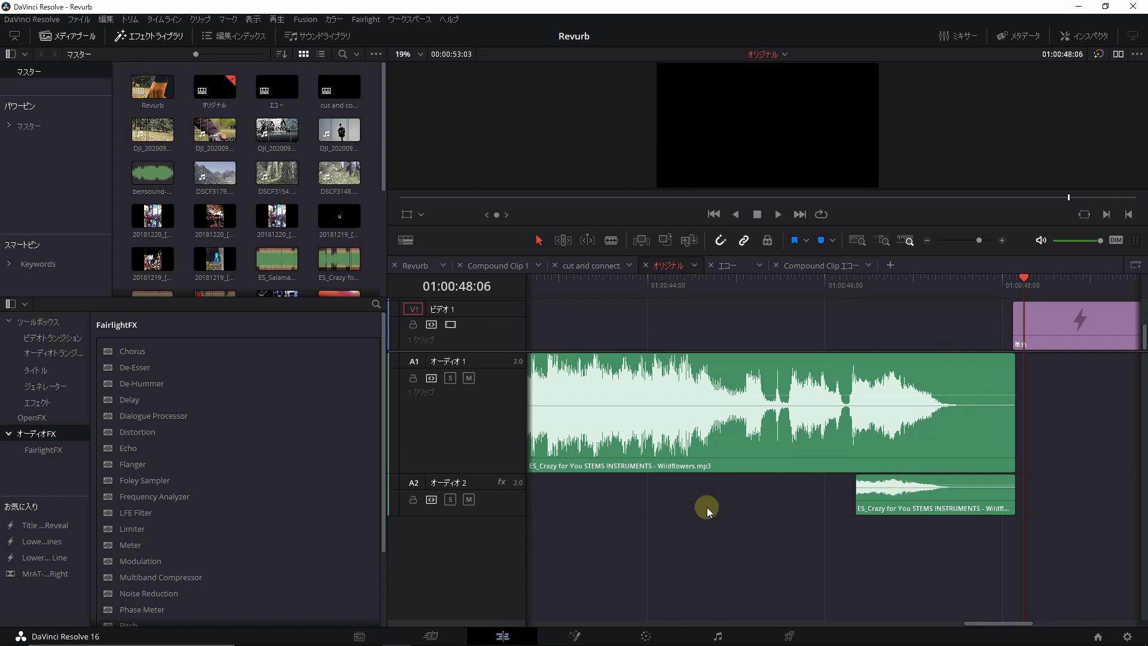
click(469, 499)
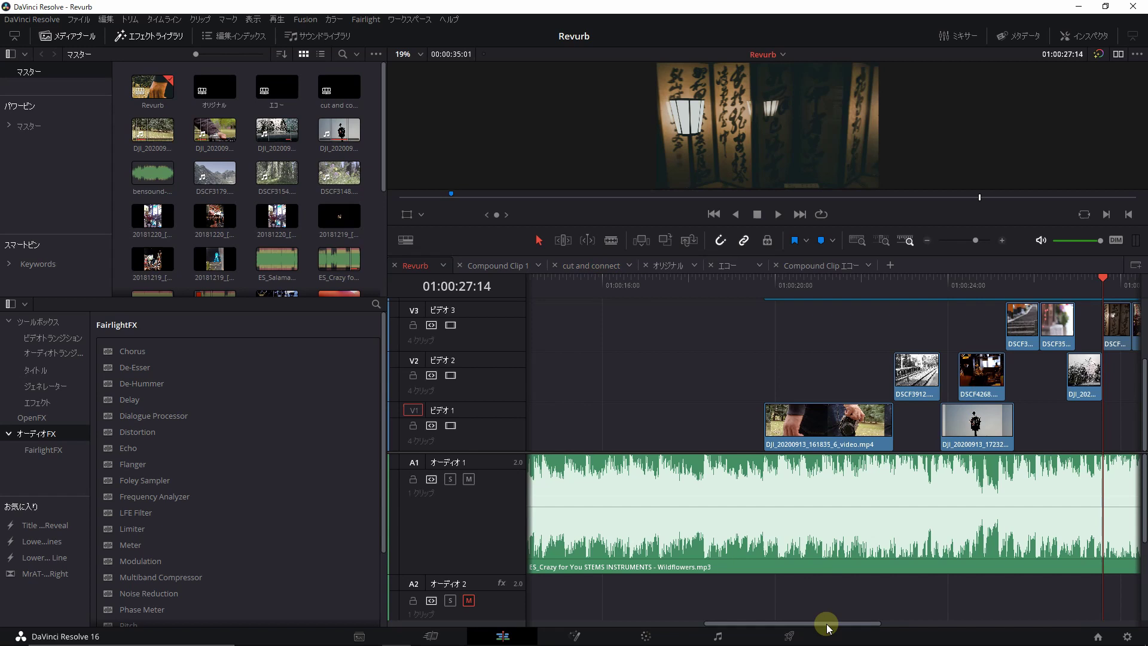
drag(827, 622, 896, 632)
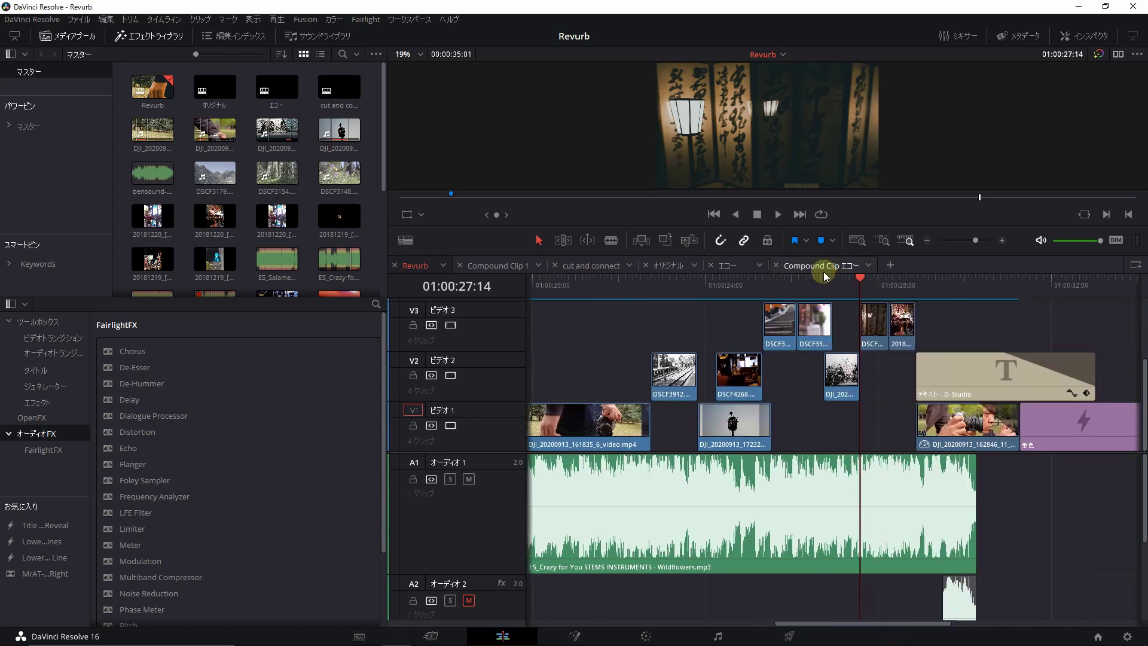
key(space)
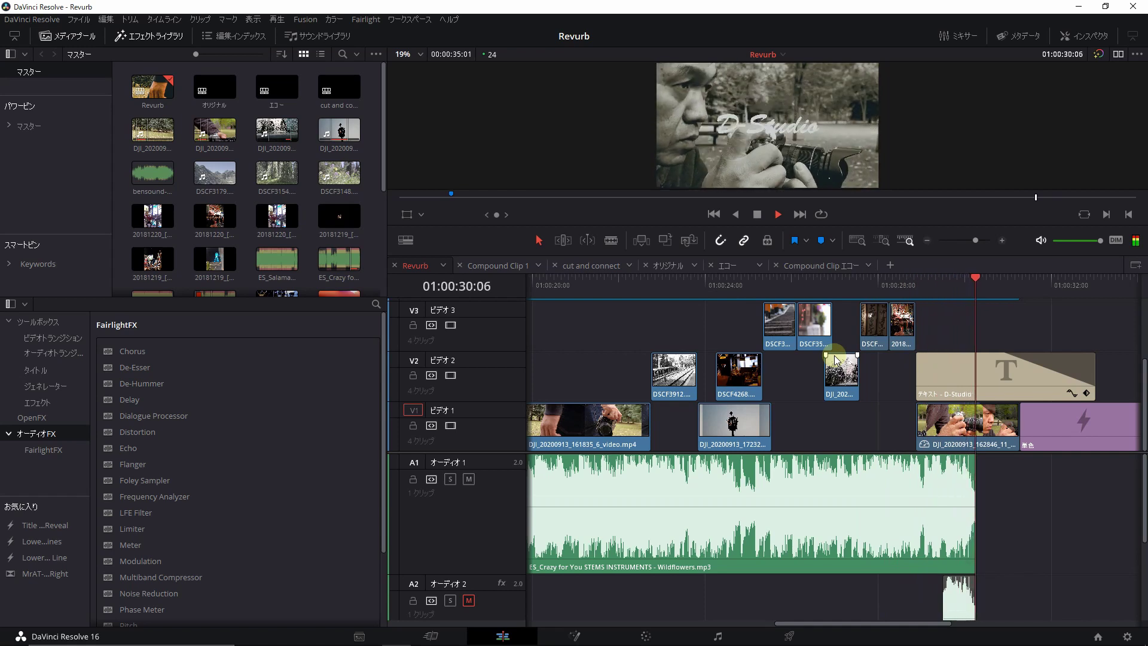
key(space)
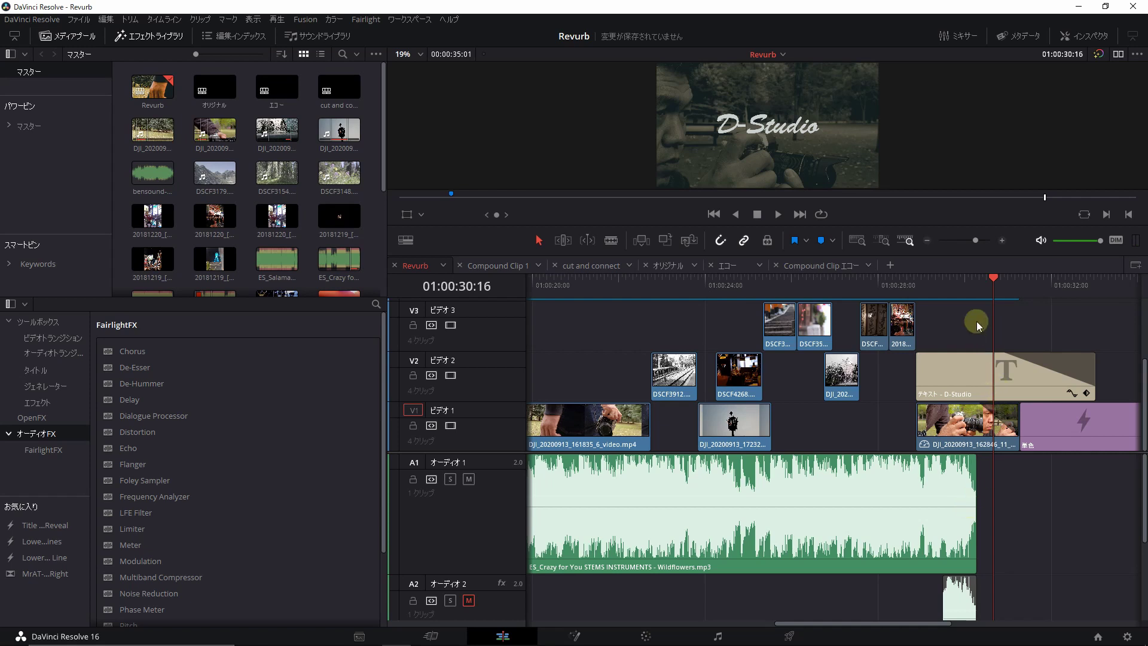
click(977, 282)
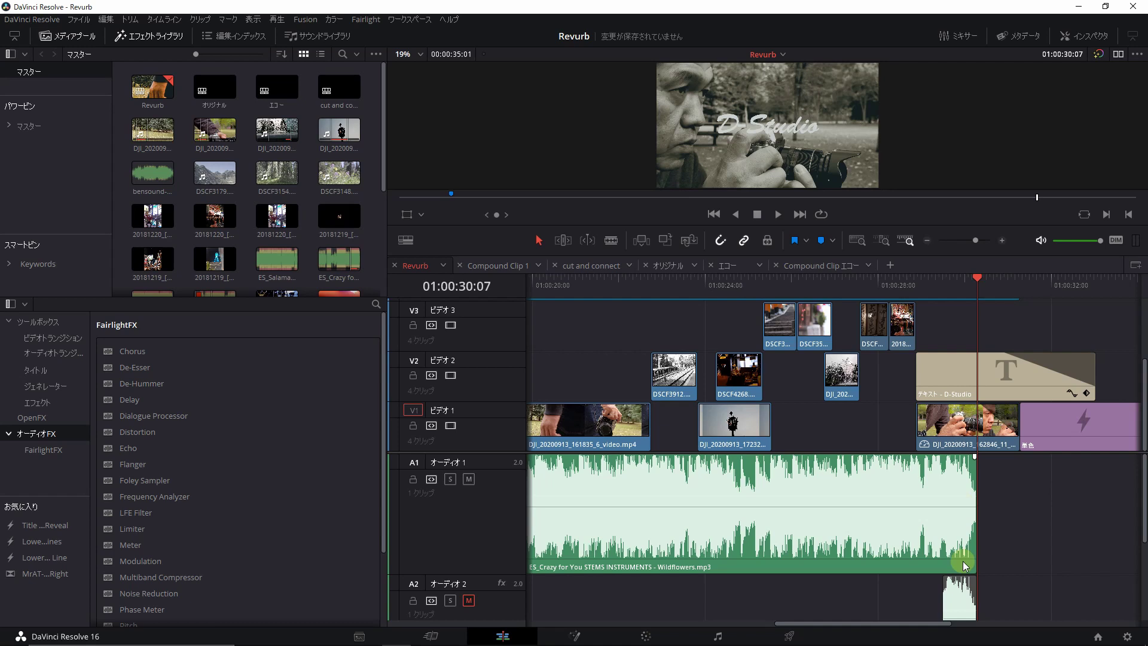
Step: In cut and connect, zoom in on the A1 join and pull the pieces apart to audition each
click(591, 265)
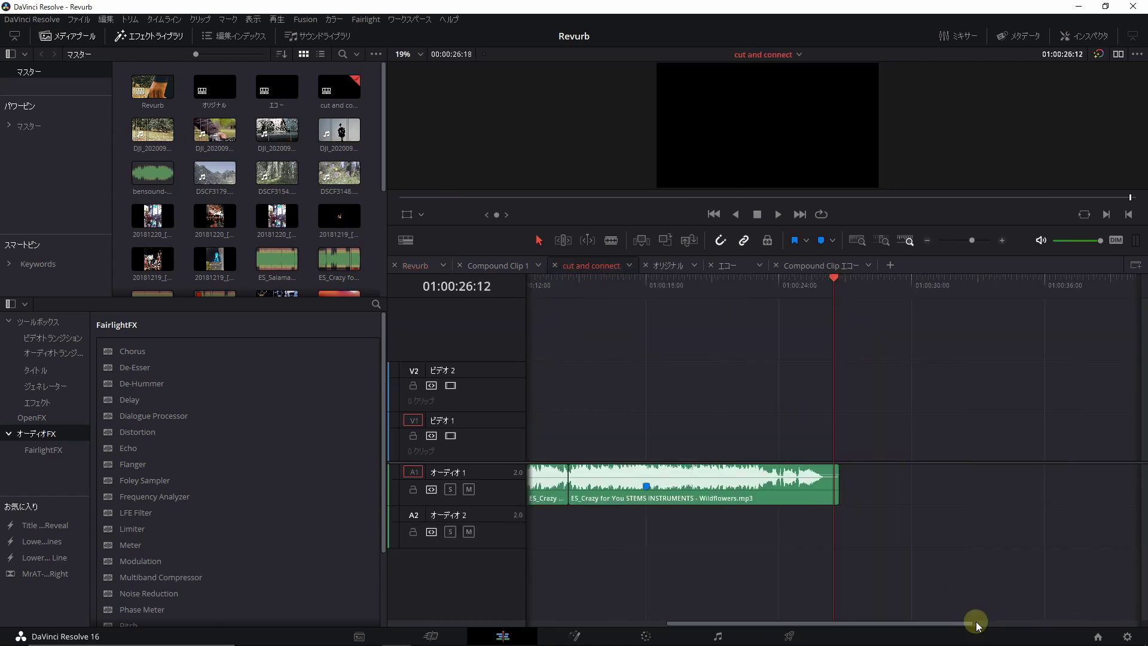
drag(786, 626, 687, 624)
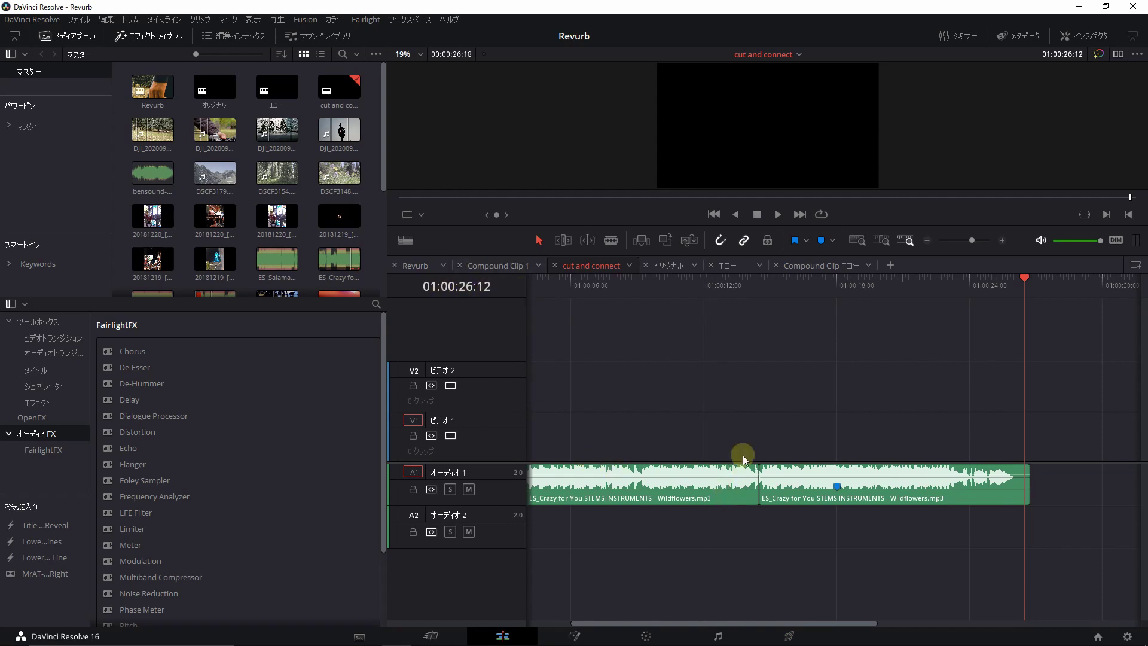
scroll(748, 461, up, 4)
drag(487, 505, 486, 585)
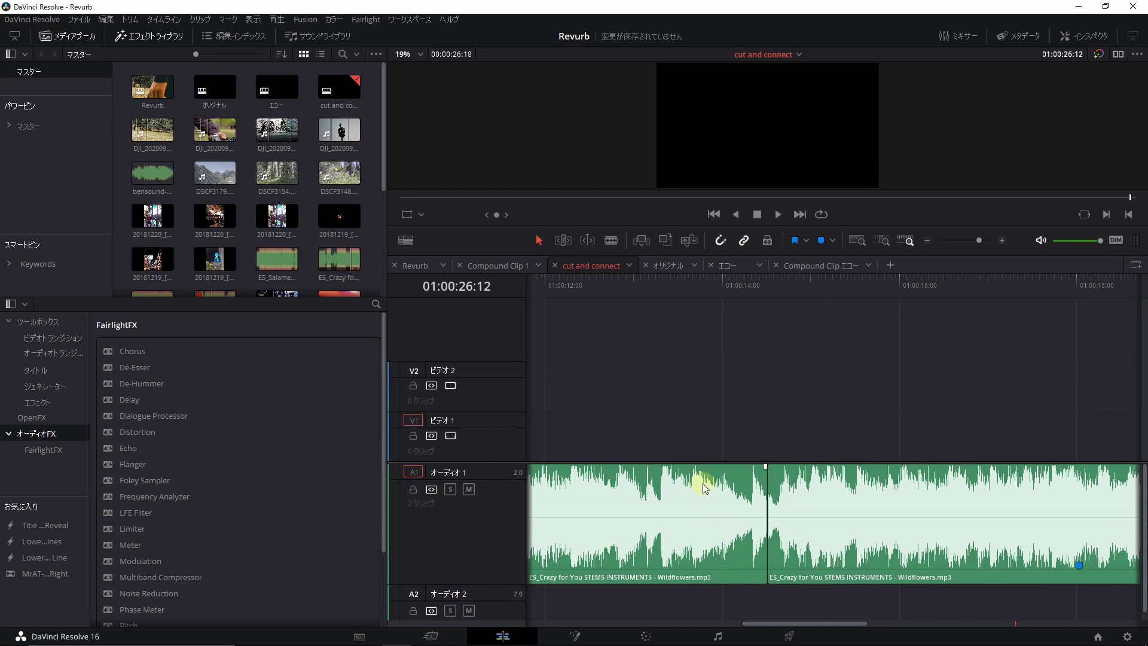
drag(802, 526, 918, 526)
click(699, 280)
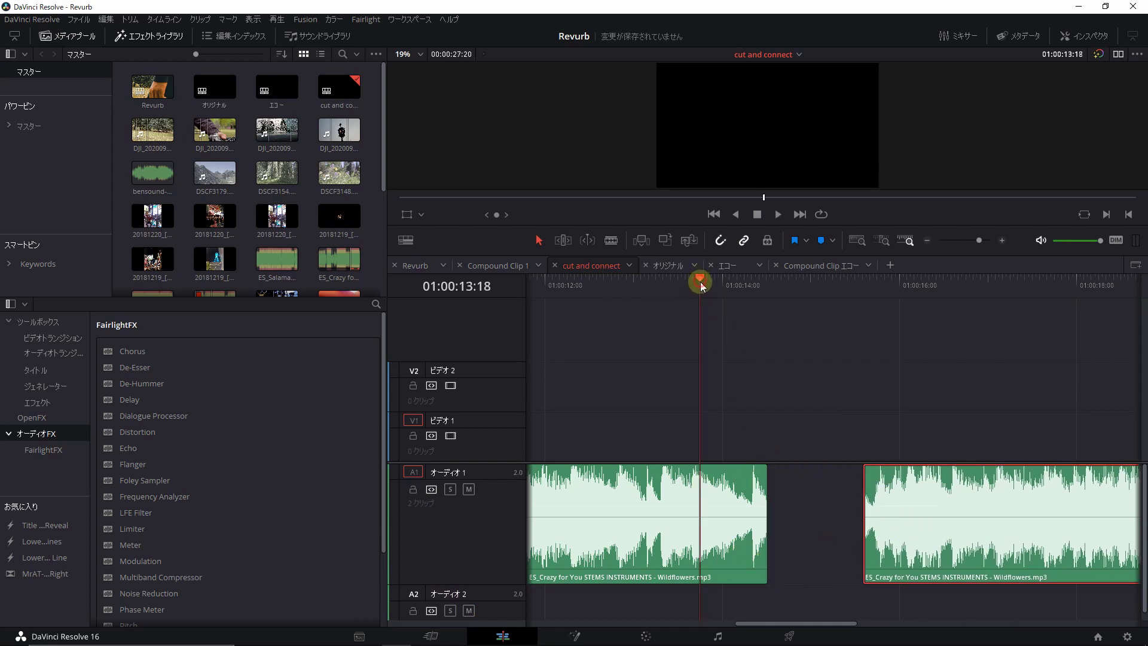
key(space)
key(space)
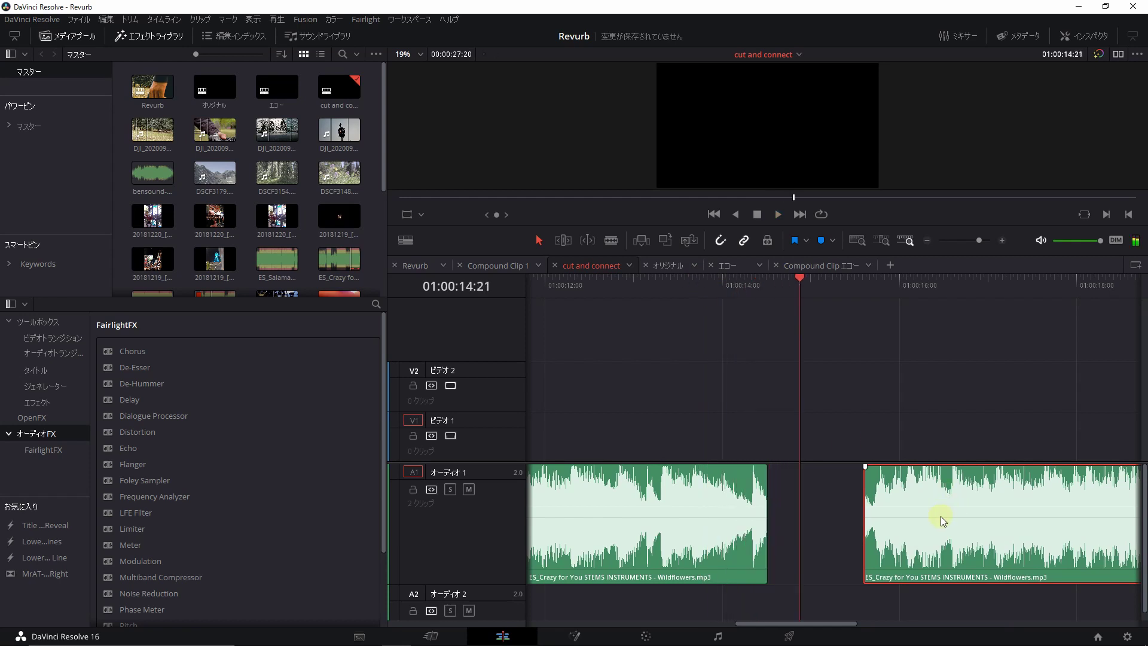
click(861, 281)
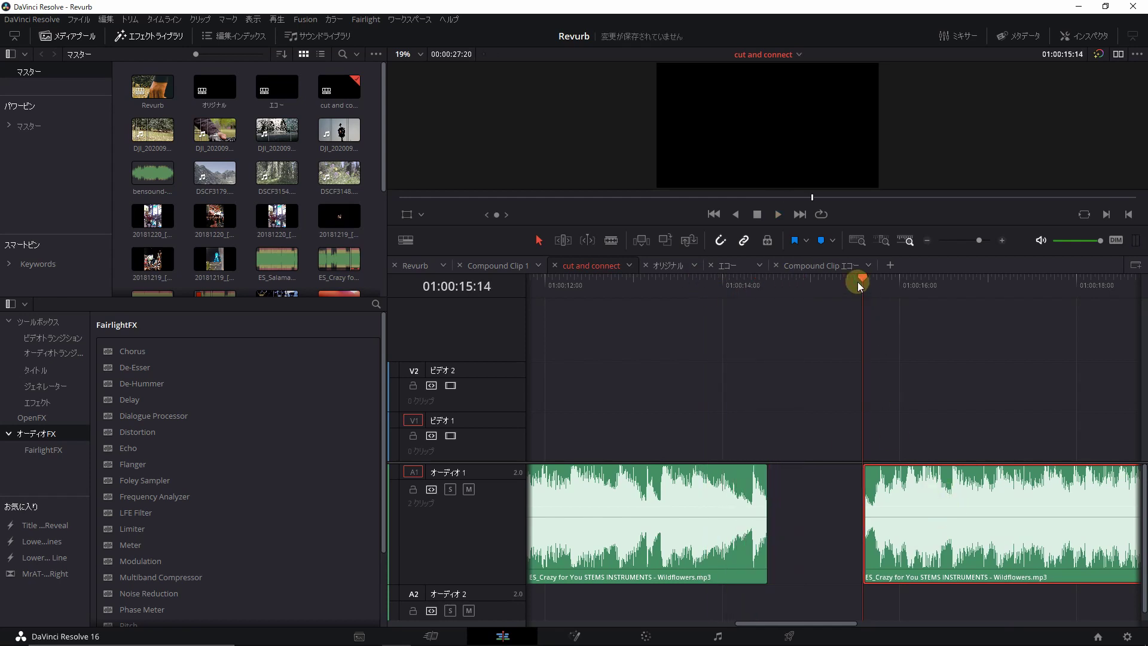
key(space)
key(space)
Step: Snap the second song piece back against the first, play across the join, and save
drag(911, 542, 840, 543)
click(725, 289)
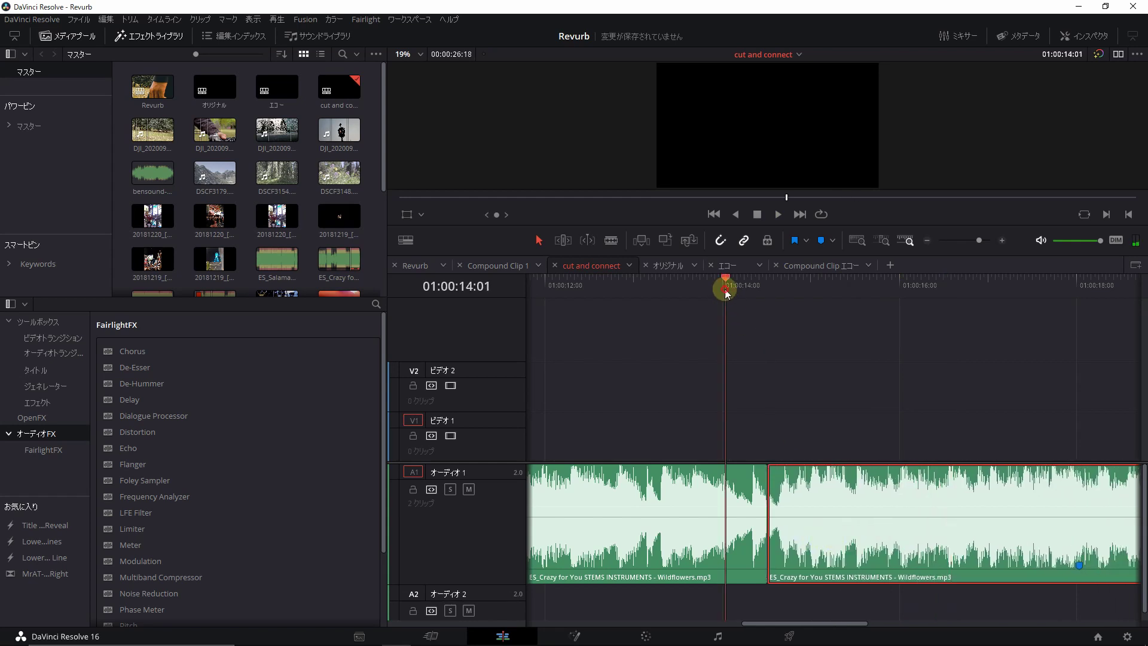
click(583, 293)
key(space)
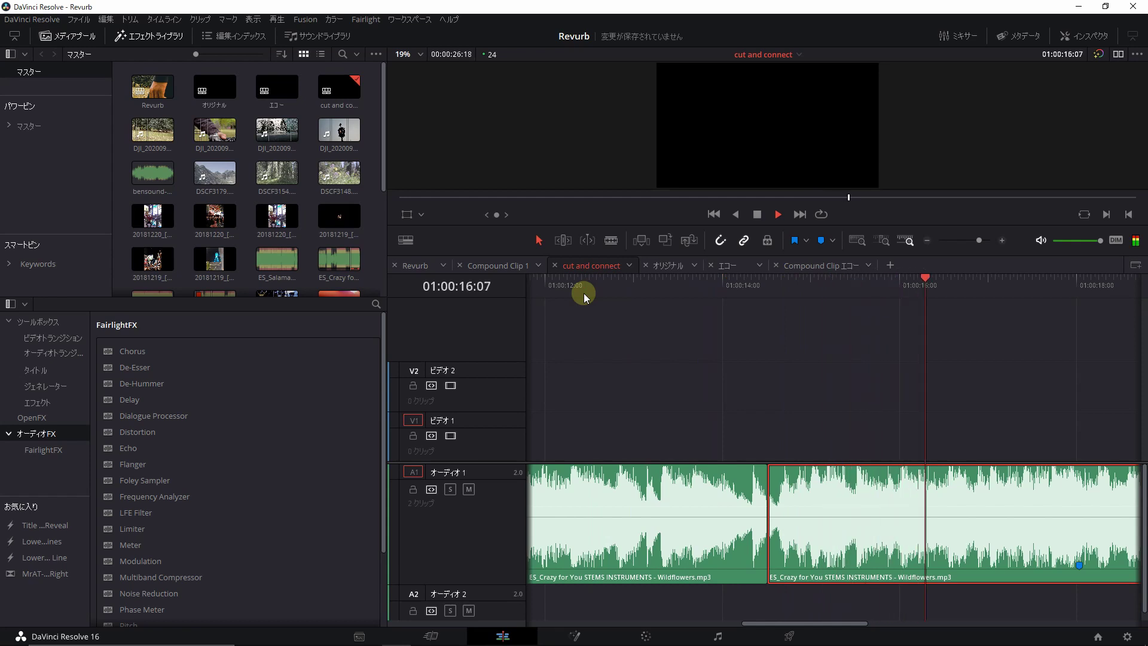
key(space)
key(ctrl+s)
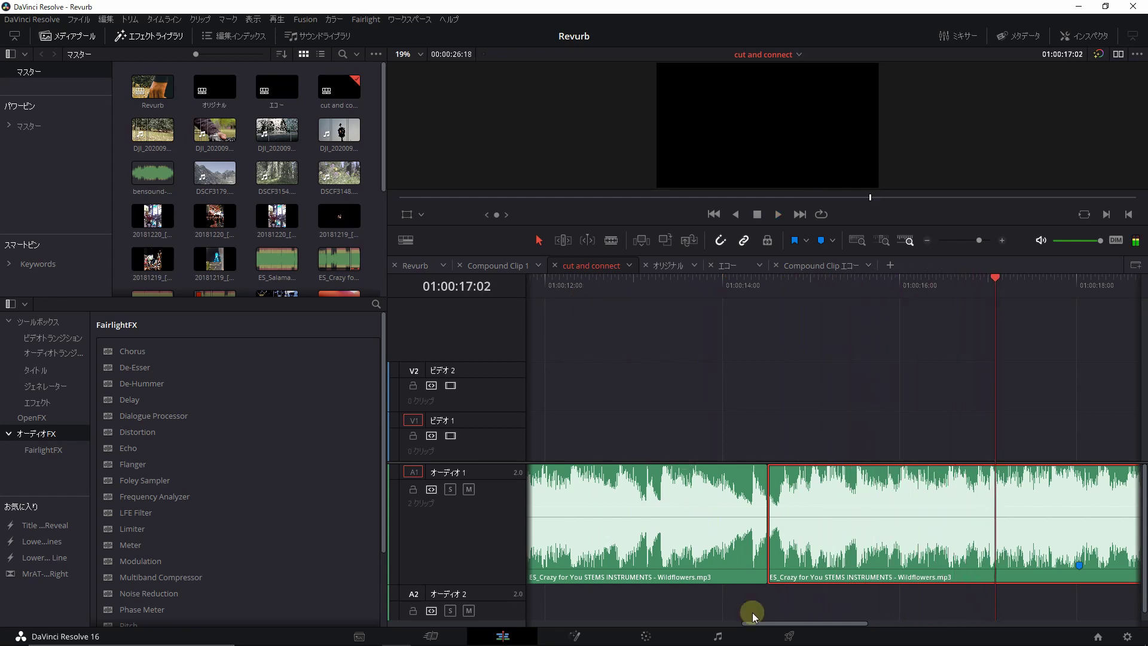
Step: Scroll the timeline and return to the Revurb timeline
drag(756, 627, 867, 619)
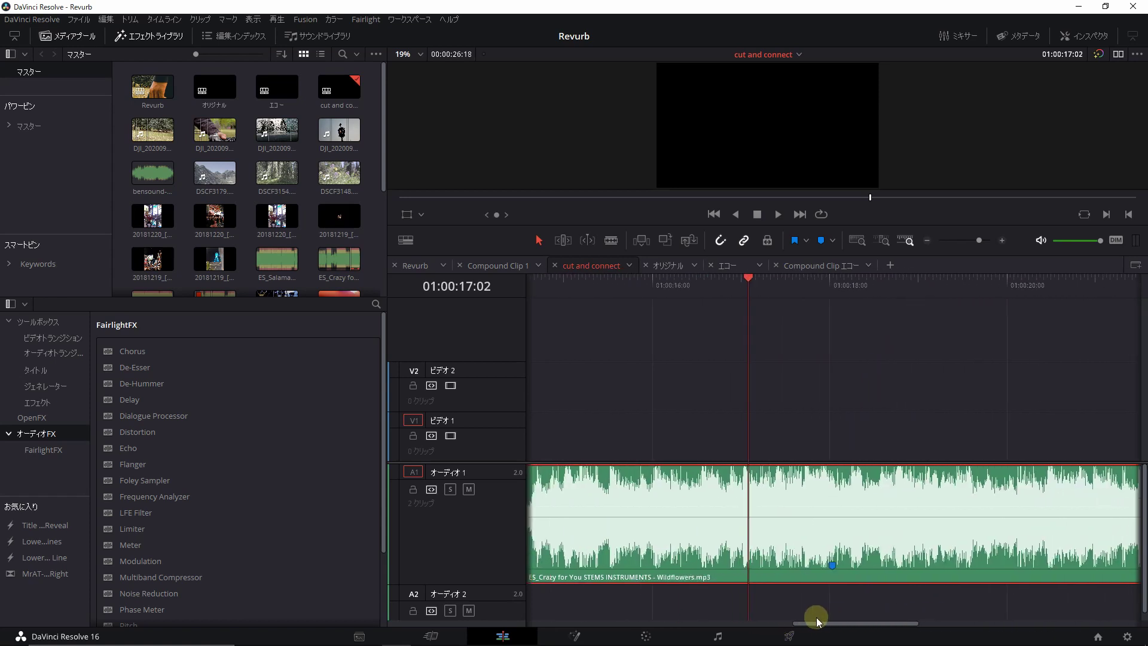
drag(866, 620, 769, 619)
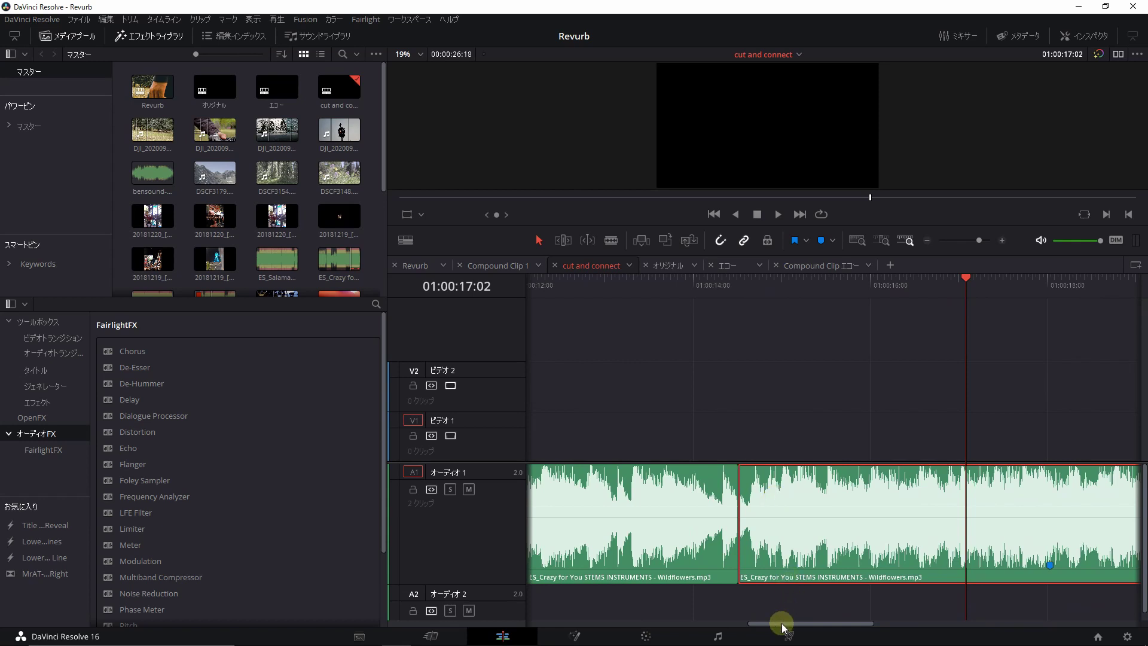
mouse_move(780, 623)
mouse_down()
mouse_move(863, 639)
mouse_move(956, 634)
mouse_up()
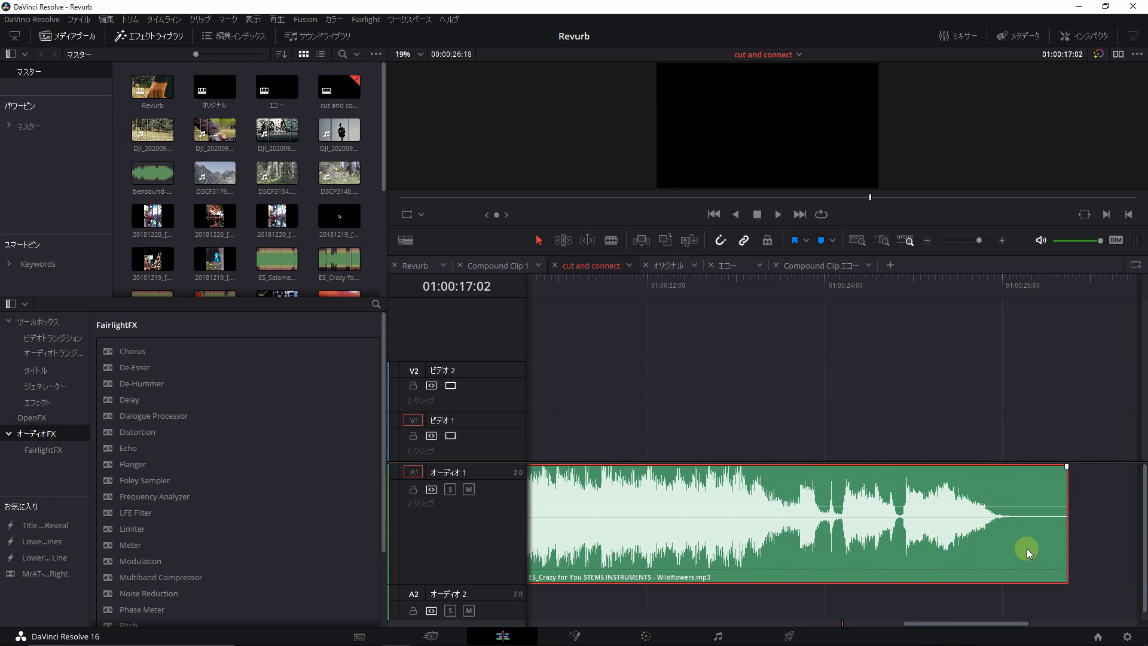
drag(1003, 622, 833, 632)
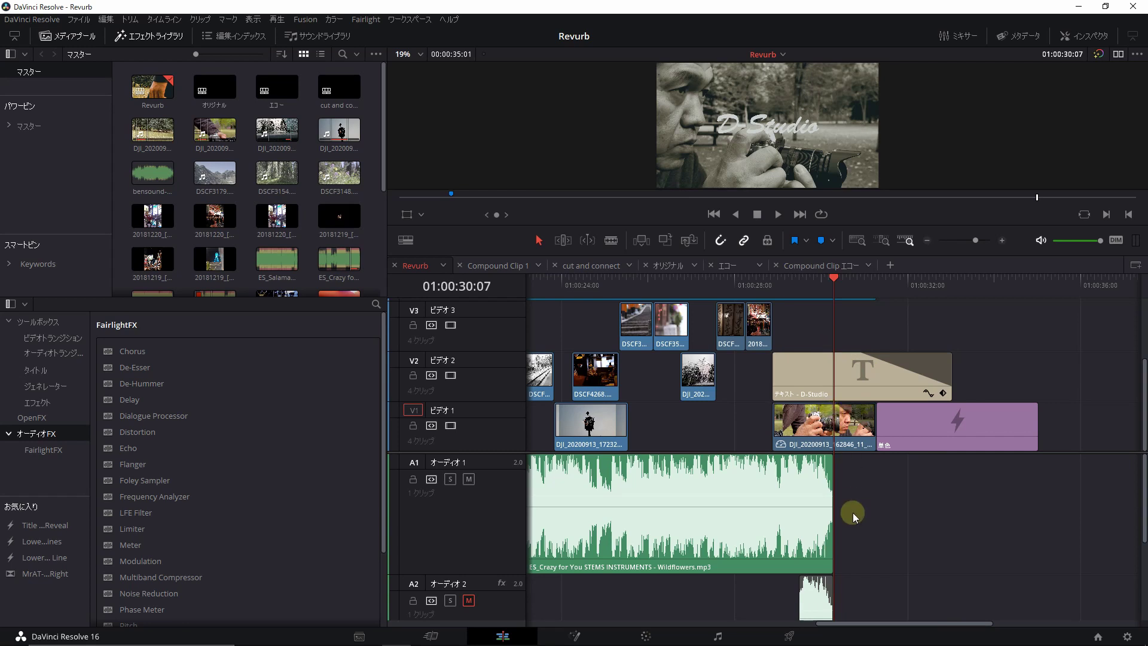
scroll(852, 511, down, 2)
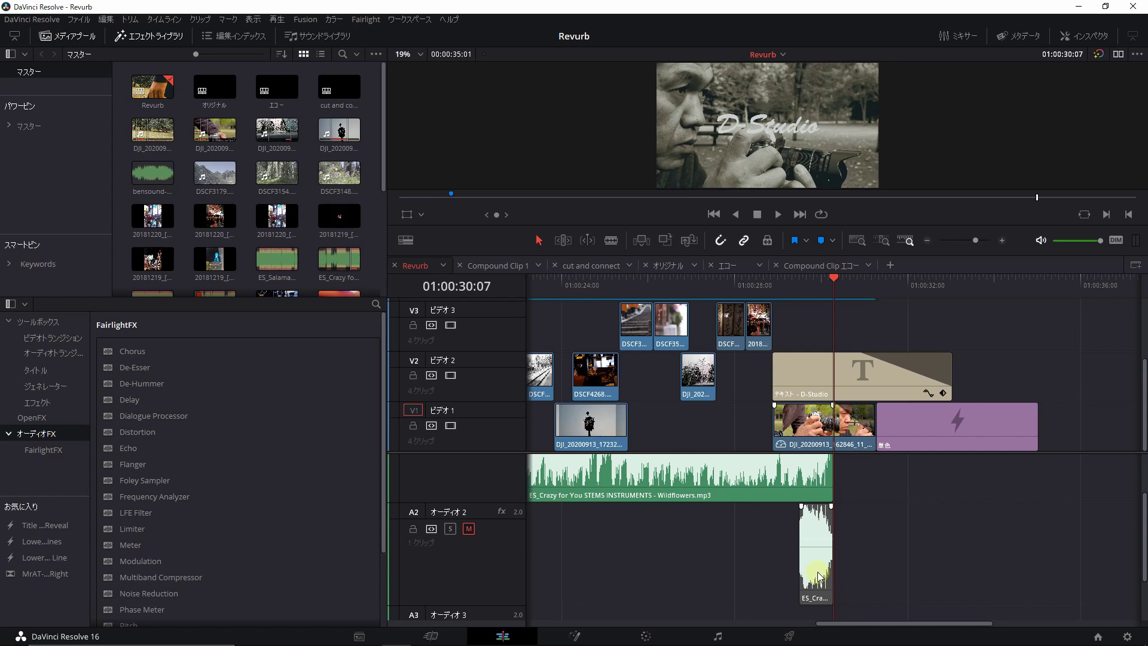
Step: Preview the Wildflowers song from the Music bin and drop it onto audio track A1
click(72, 105)
scroll(243, 159, down, 1)
double_click(212, 217)
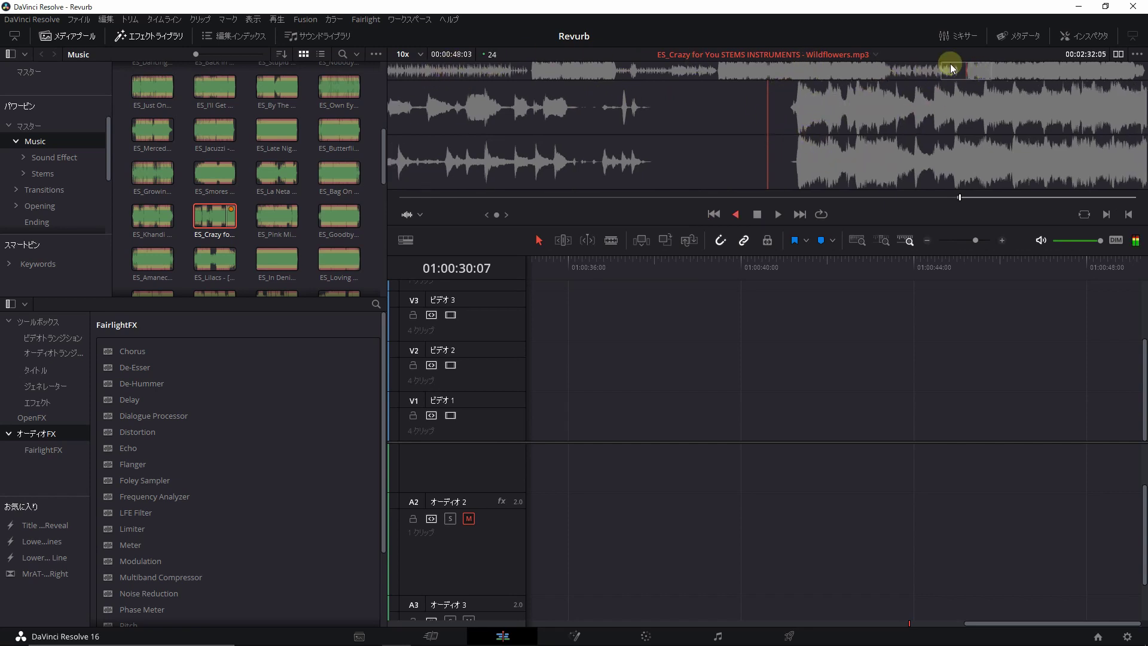
key(j)
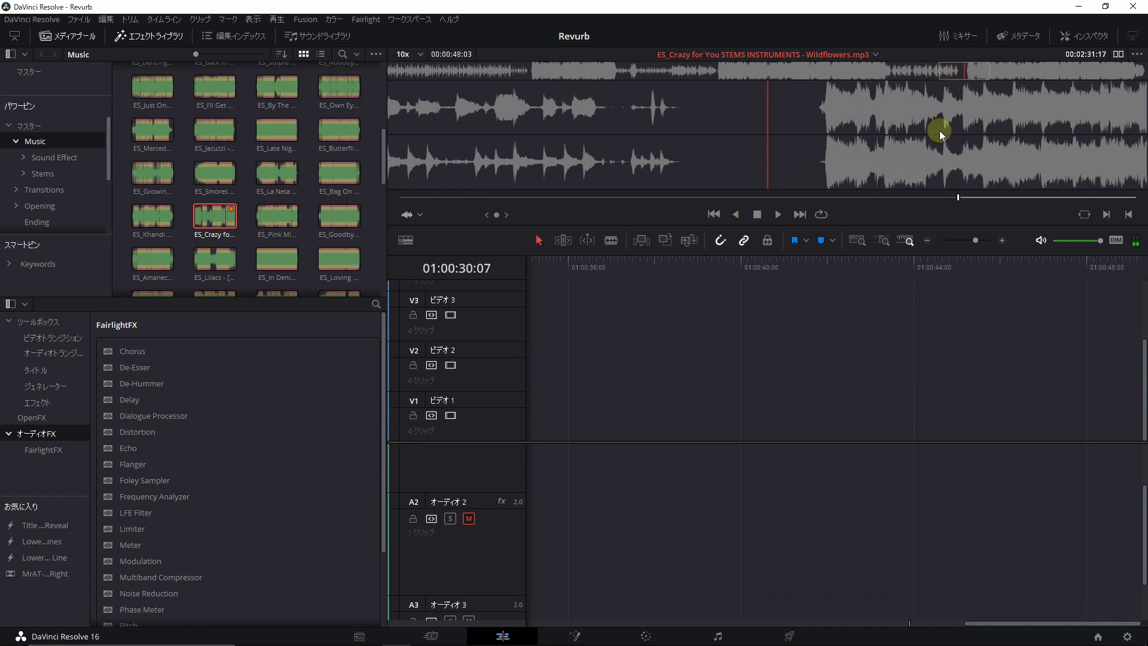
drag(944, 126, 617, 425)
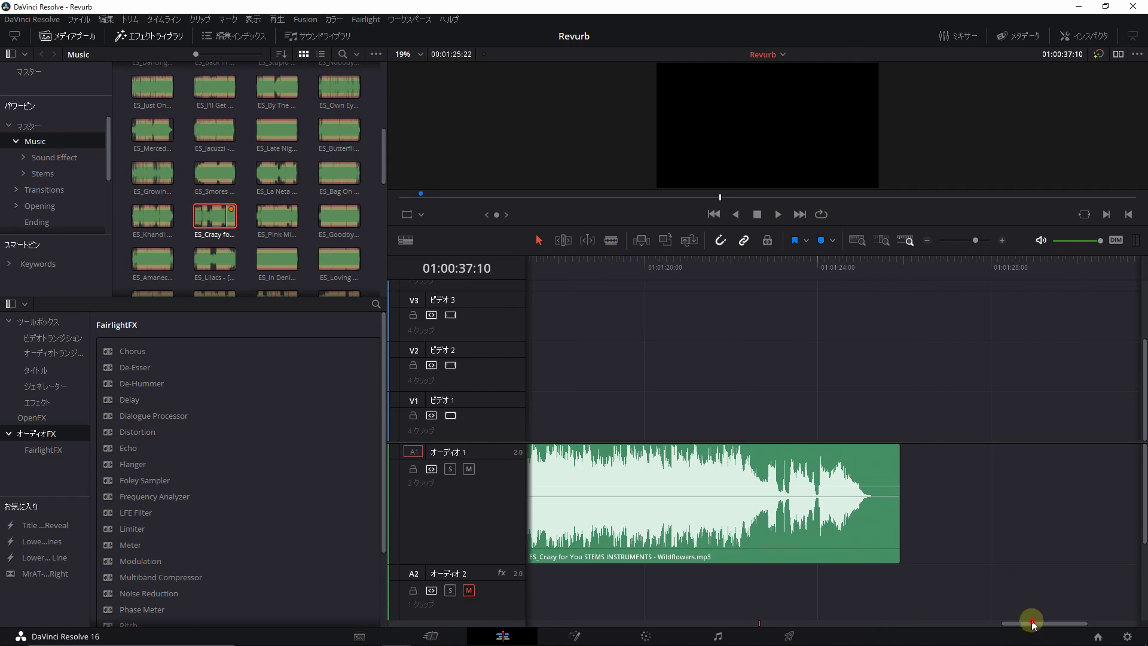
Step: Play the song's ending and stop the playhead at 01:01:08:08
drag(1033, 624, 779, 623)
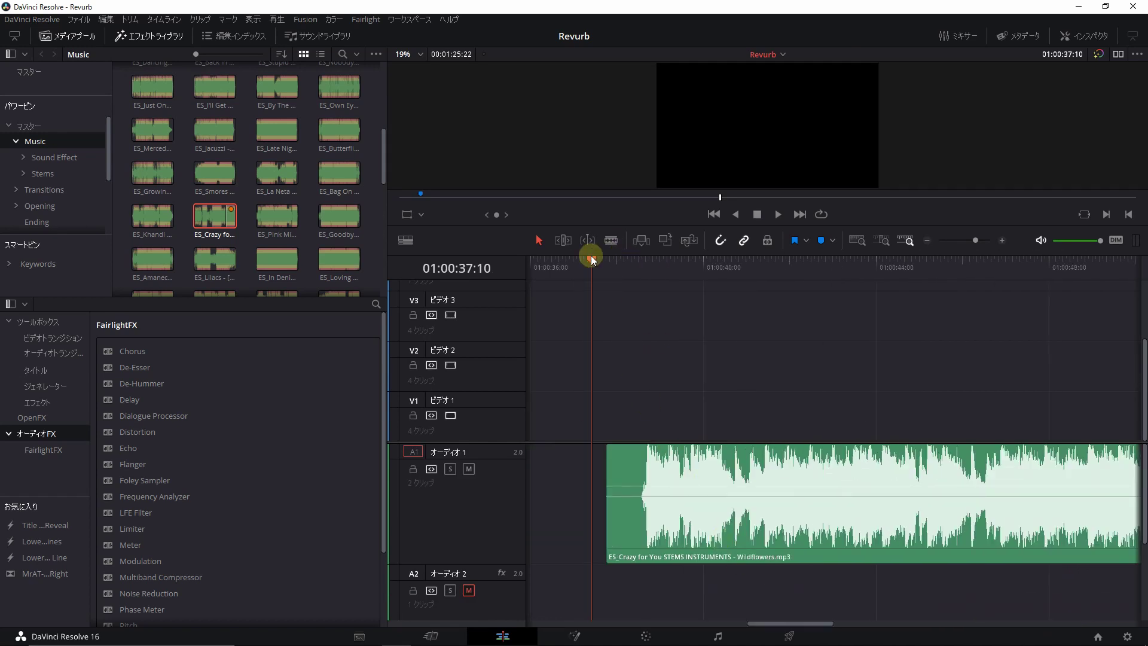
key(ctrl+z)
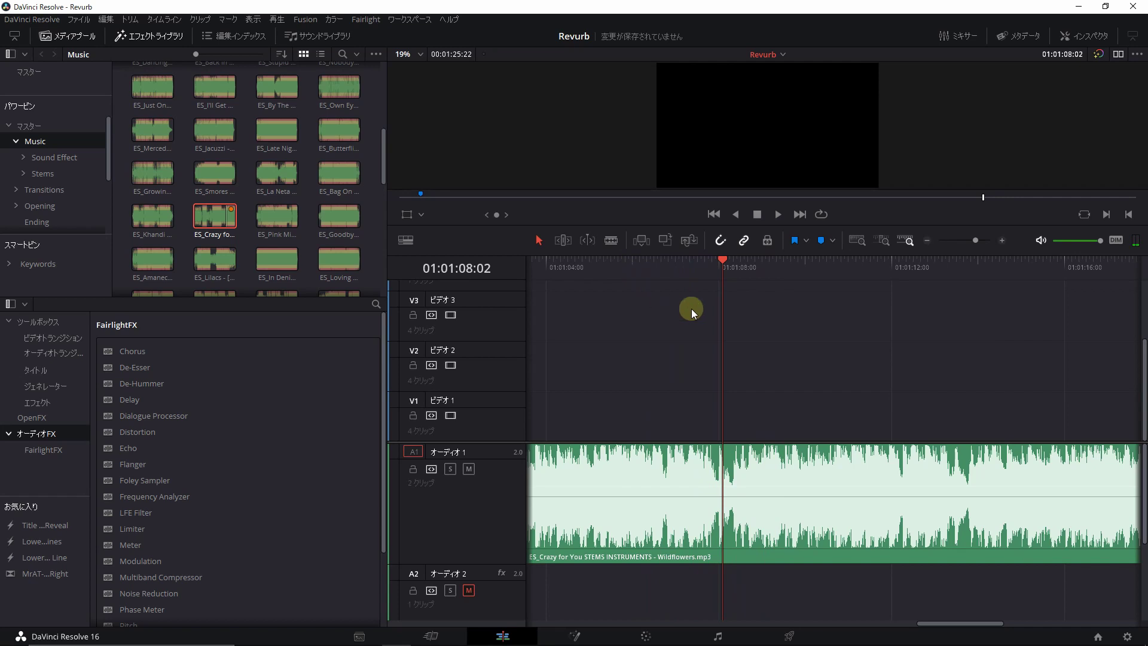
scroll(589, 267, up, 1)
click(590, 267)
key(space)
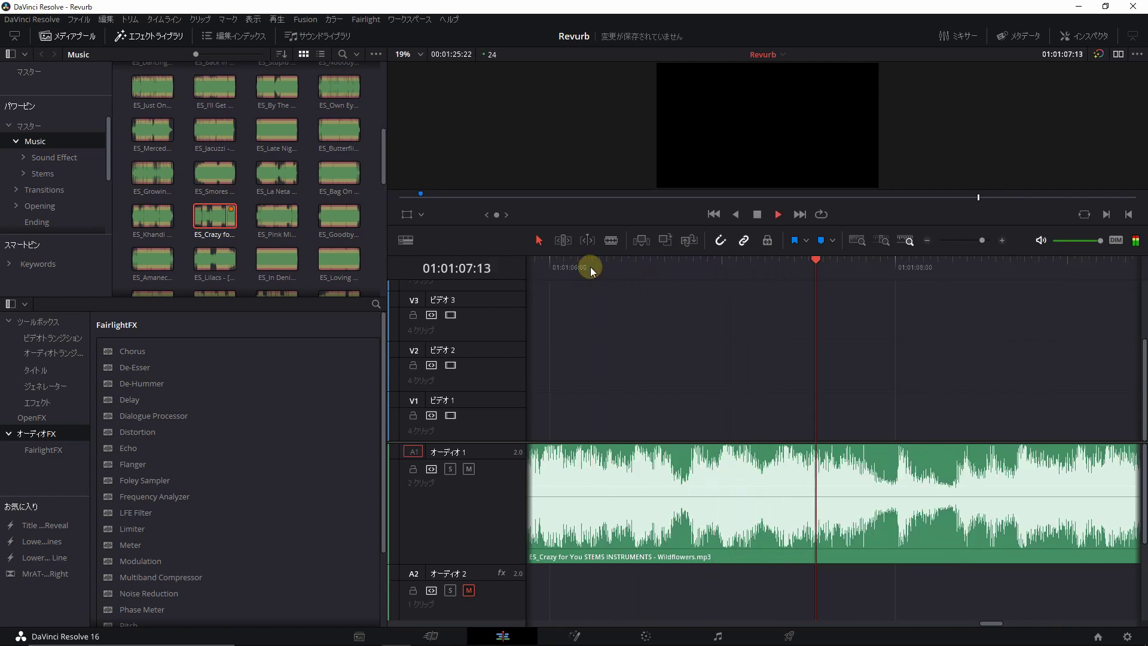
key(space)
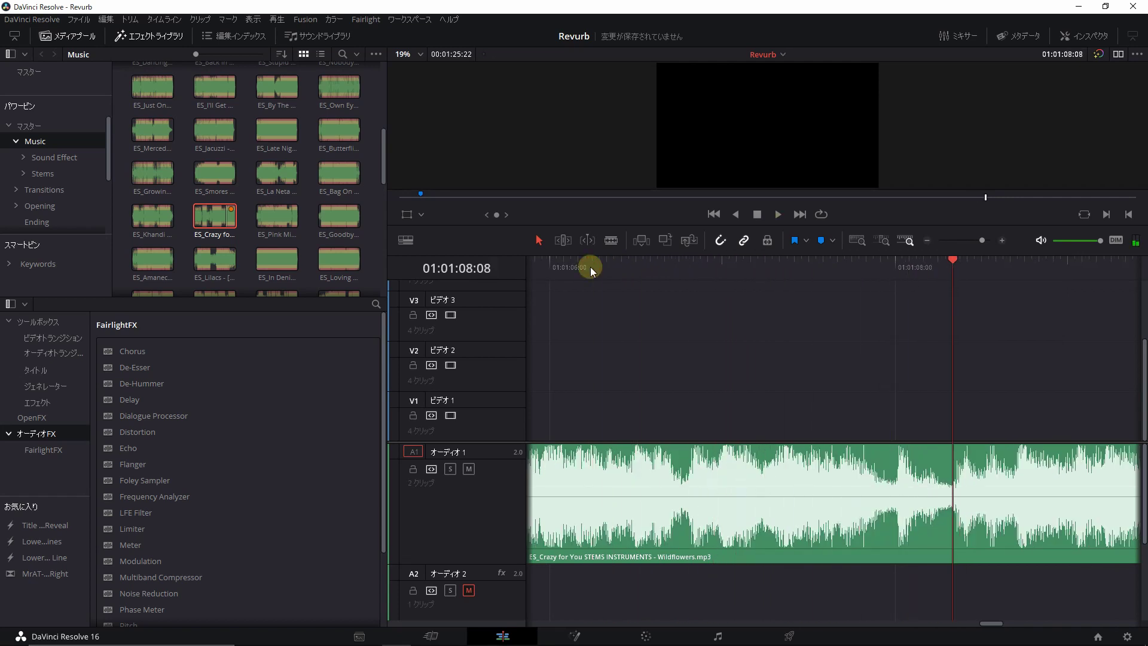
Step: Blade the A1 song at 01:01:08:08, delete the remainder, and replay the trimmed ending
click(982, 479)
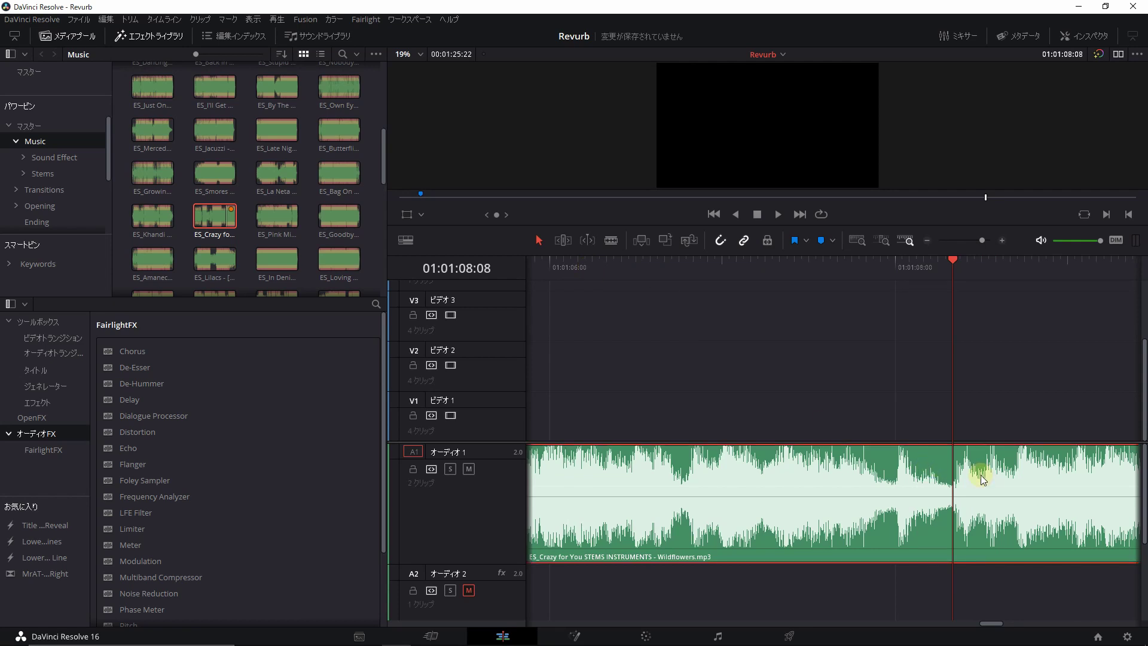
key(ctrl+b)
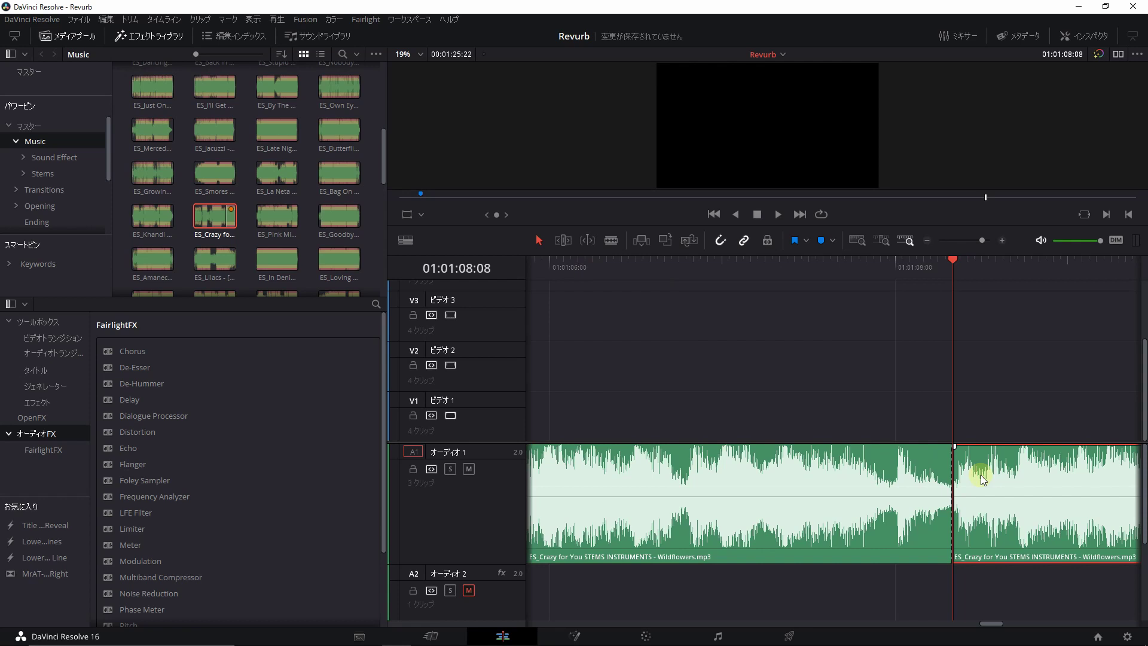
key(Delete)
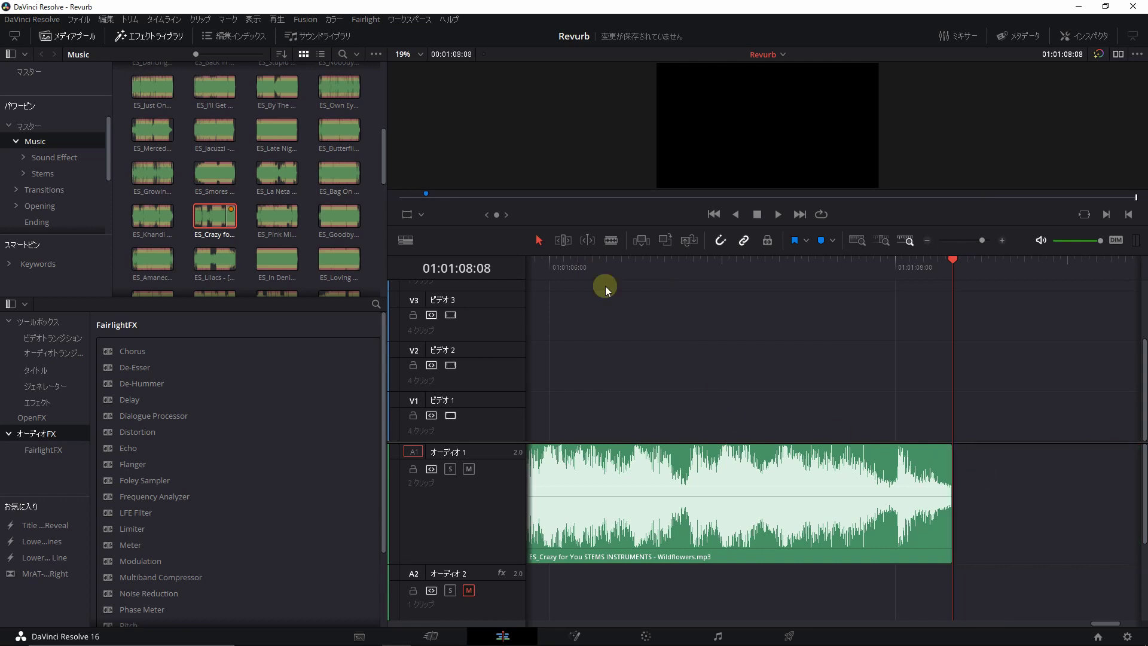
click(537, 267)
key(space)
click(948, 487)
scroll(727, 369, down, 3)
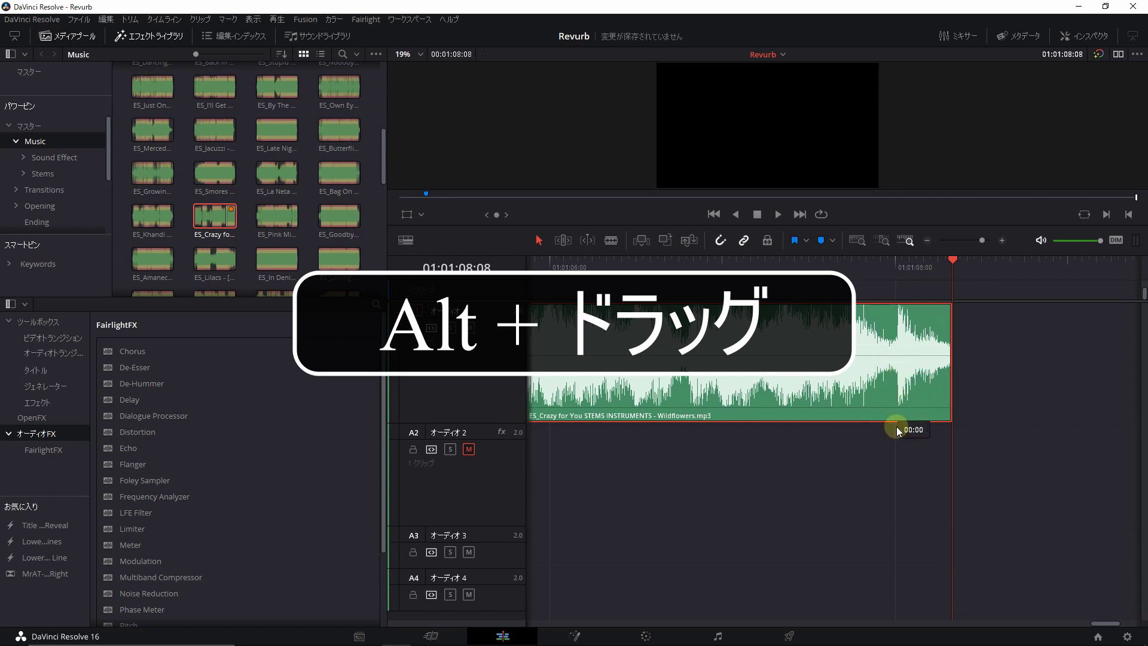
Step: Copy the A1 song onto track A2 and unmute A2
drag(894, 363, 896, 428)
click(469, 449)
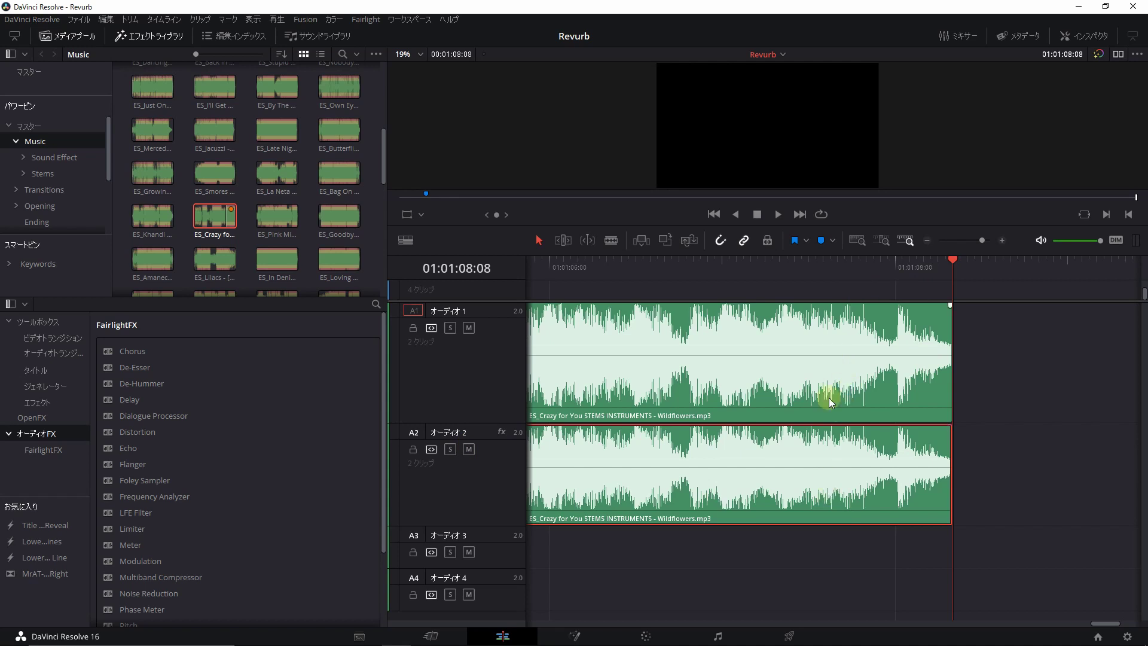
key(Up)
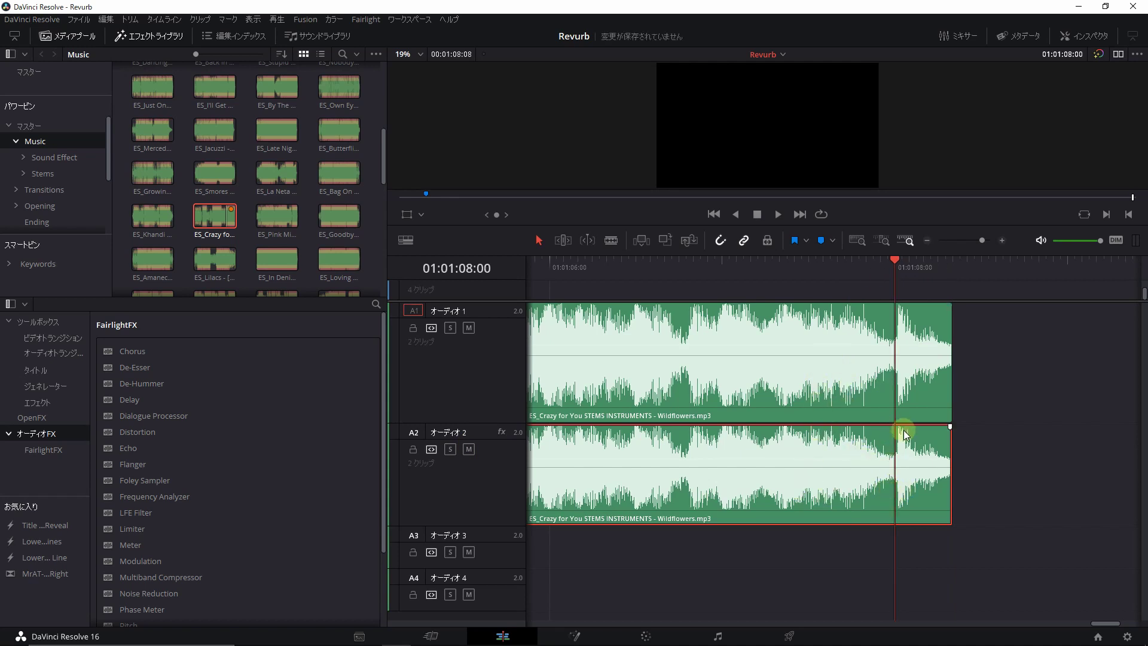
drag(872, 413, 883, 485)
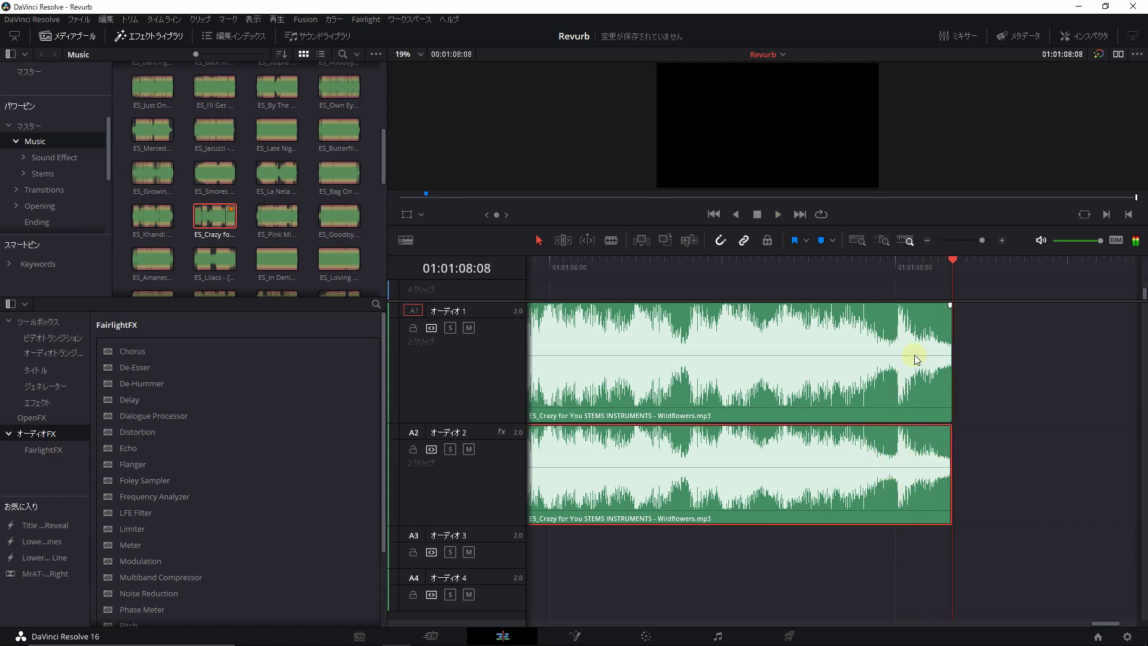
Step: Split the A2 copy at 01:01:07:23, delete the earlier part, and save
click(887, 263)
key(space)
click(887, 267)
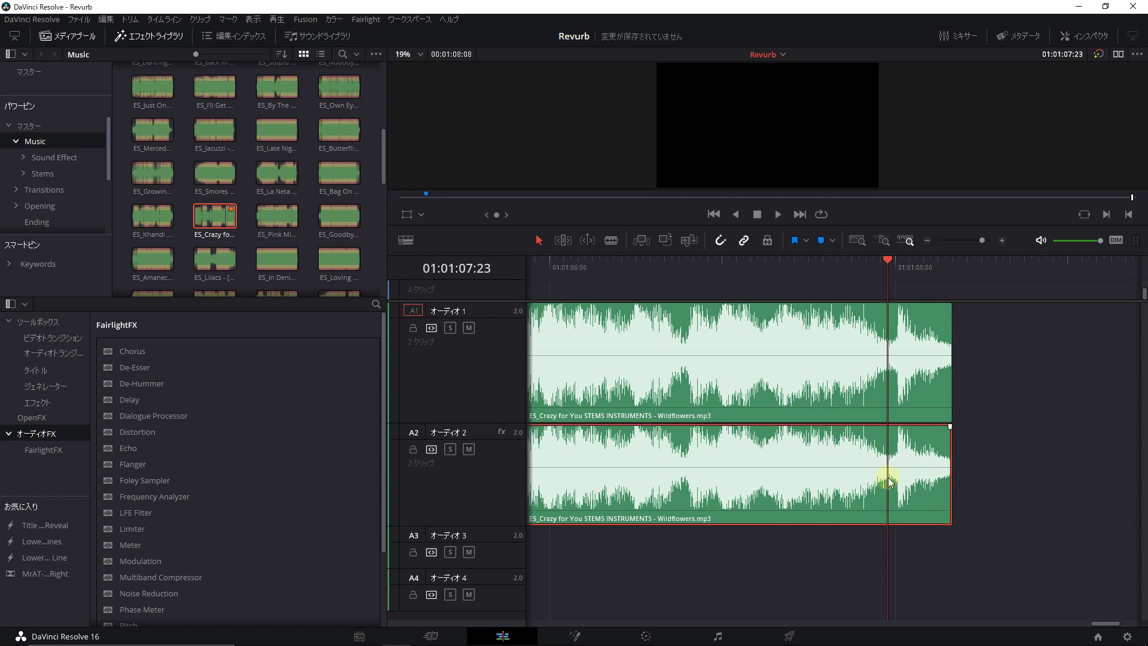
key(ctrl+b)
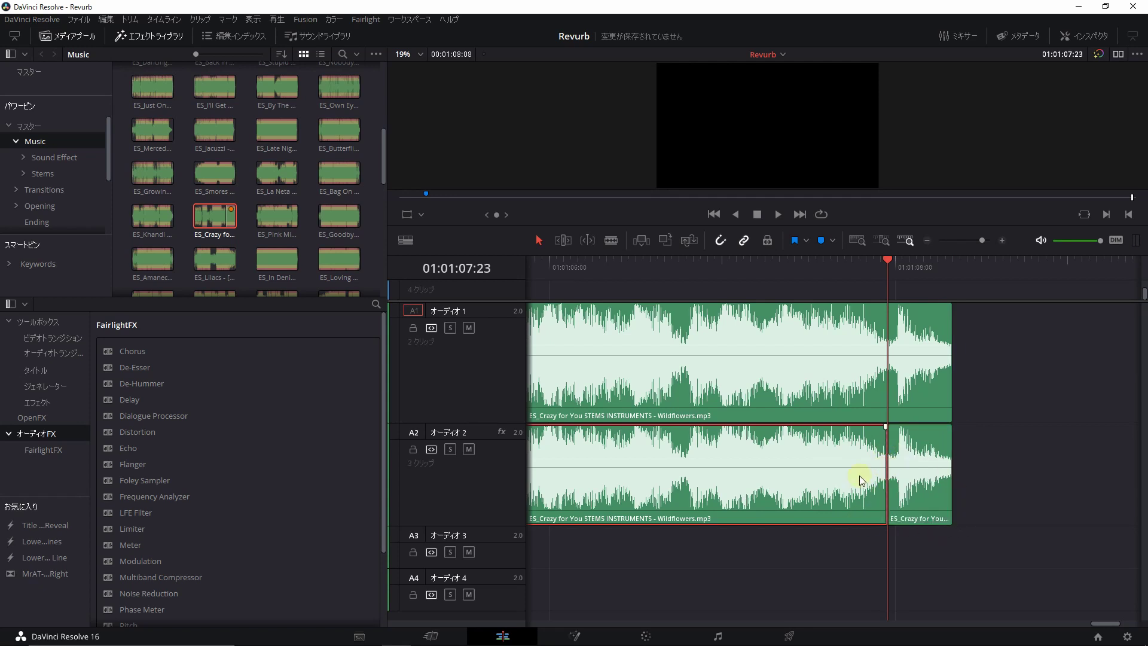
click(859, 475)
key(BackSpace)
key(ctrl+s)
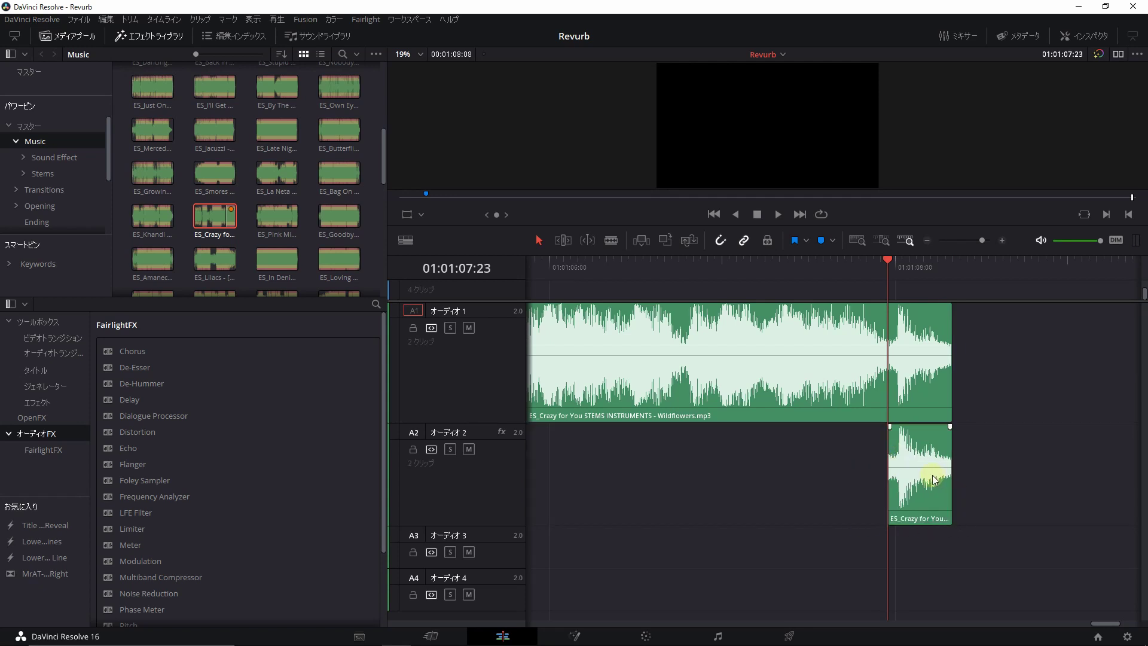
click(924, 474)
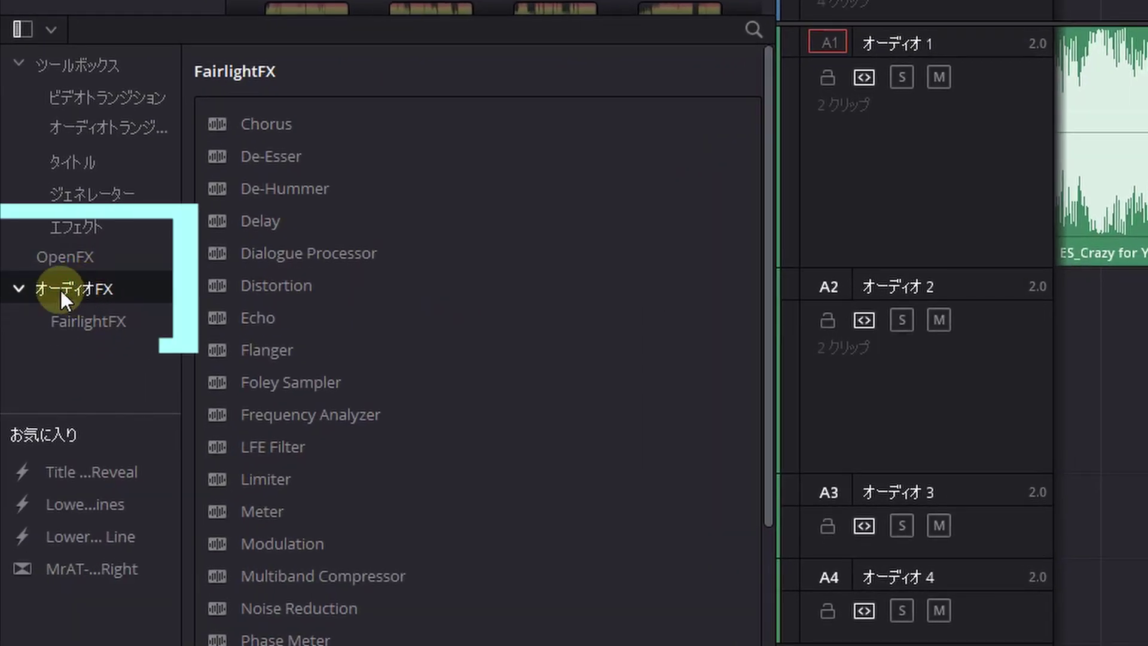
scroll(279, 191, down, 3)
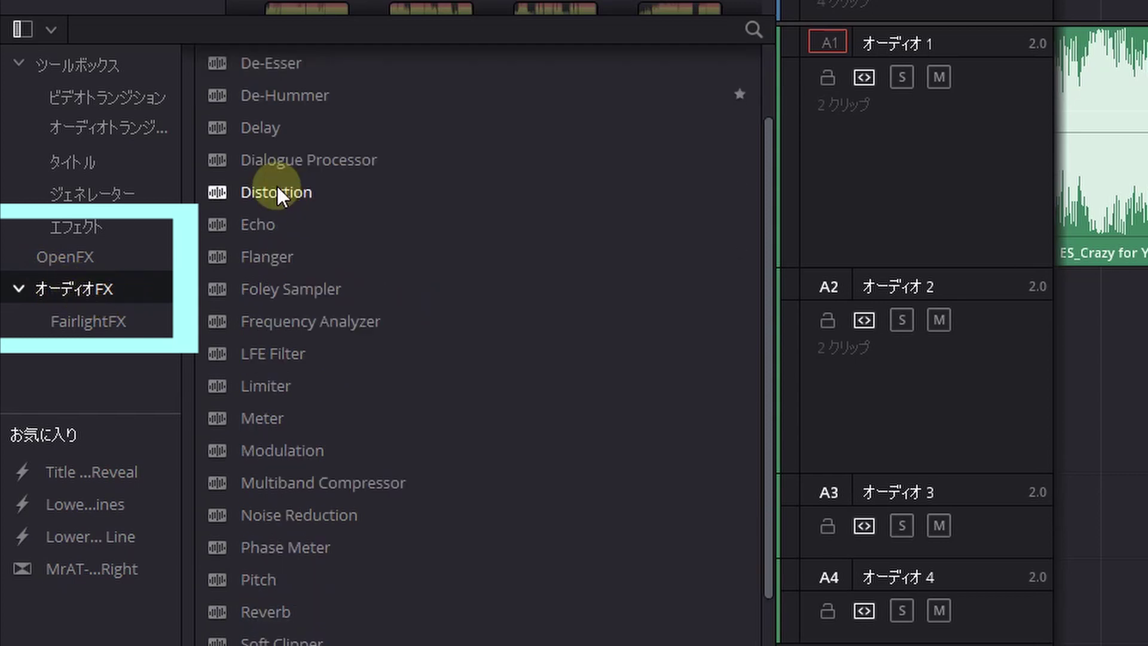
scroll(279, 191, down, 2)
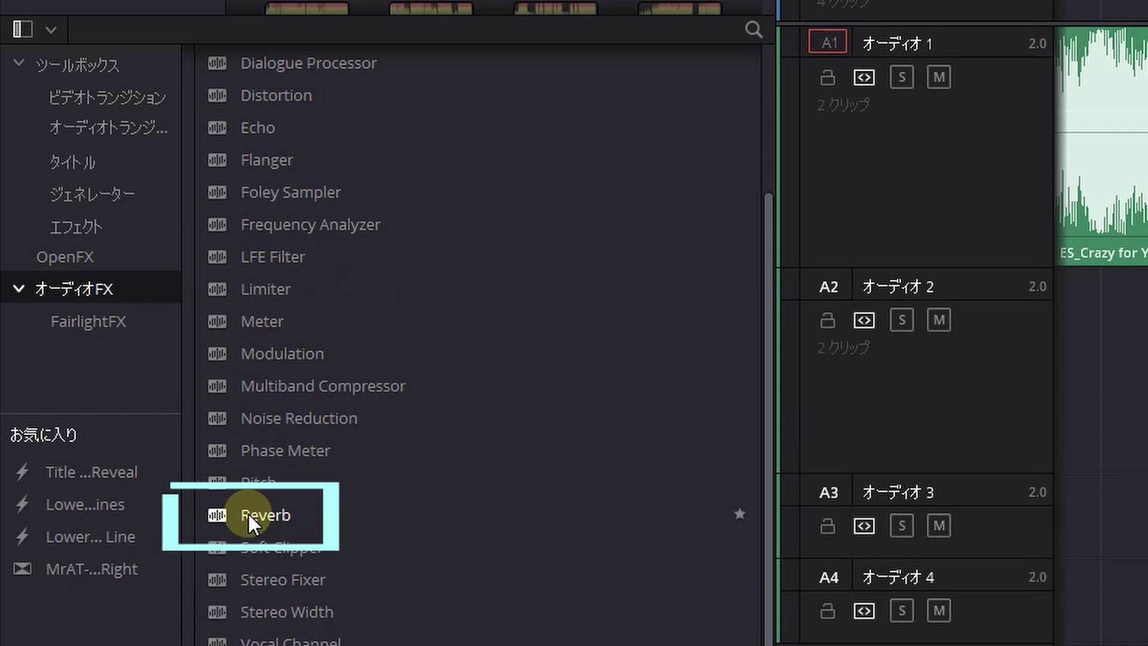
Step: Drag FairlightFX Reverb onto audio track A2 and move its settings window aside
mouse_move(249, 514)
mouse_down()
mouse_move(474, 508)
mouse_move(953, 386)
mouse_up()
drag(884, 391, 478, 468)
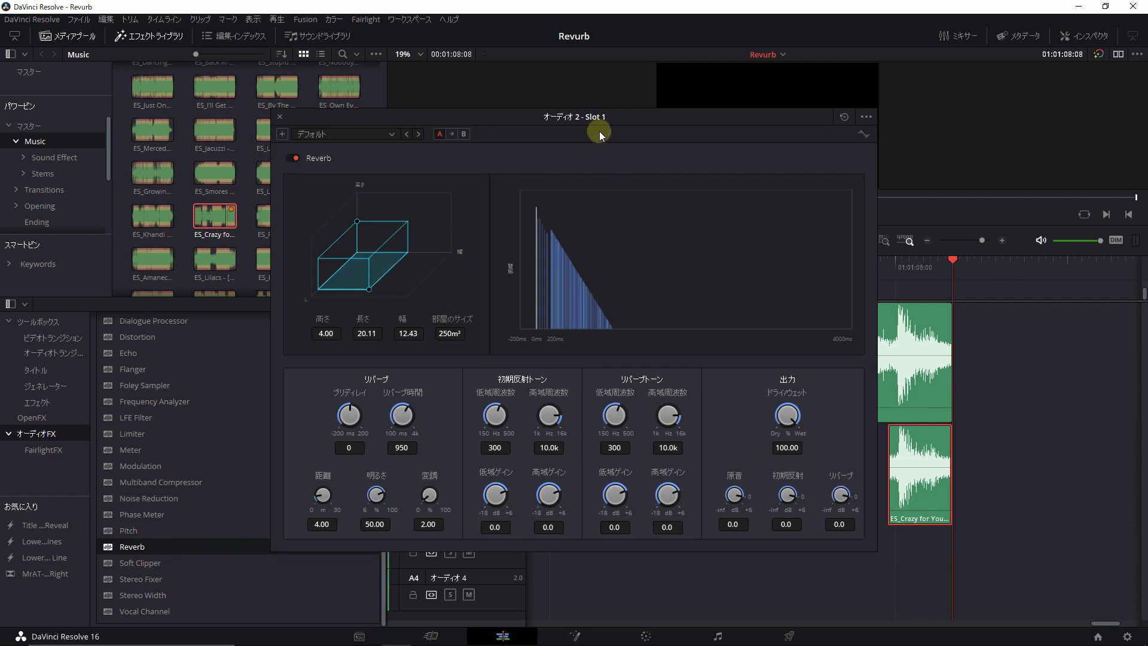
drag(599, 131, 356, 85)
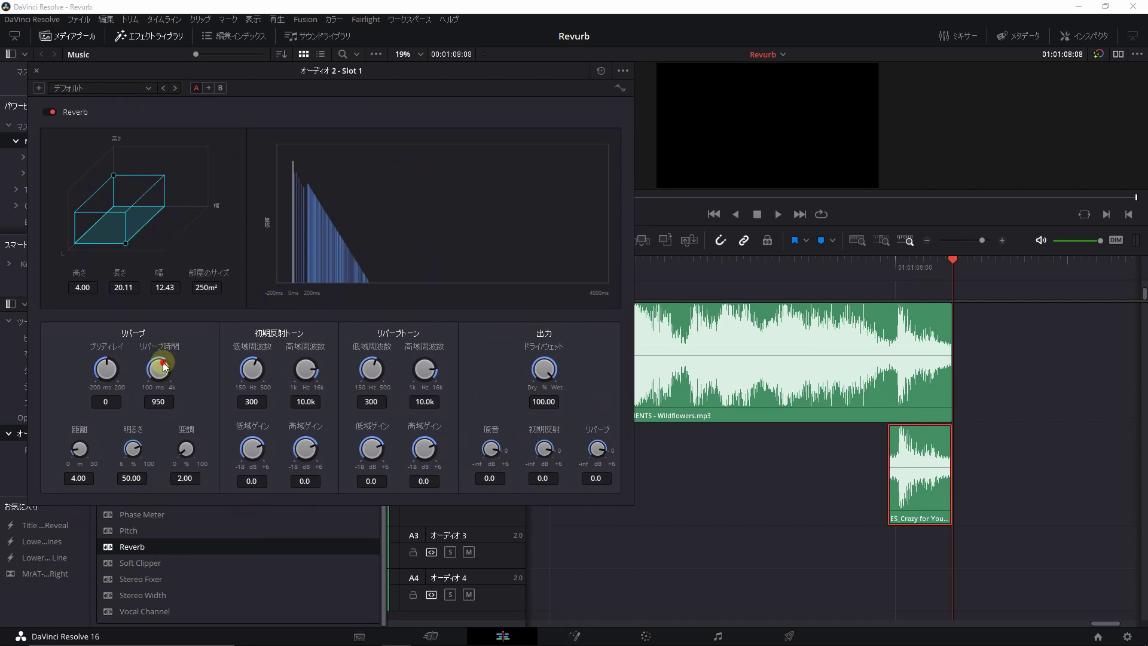
Step: Set A2 Reverb Time to 2125 ms and Dry/Wet to 70.03, save, and play from 01:01:07:15
drag(165, 366, 168, 412)
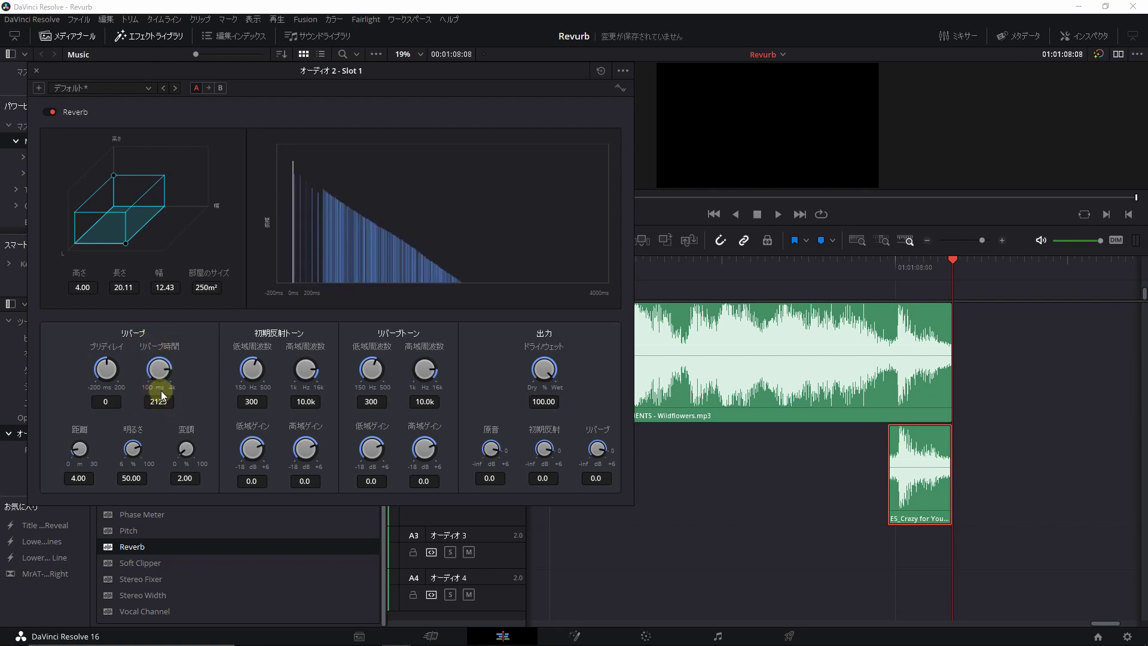
key(ctrl+s)
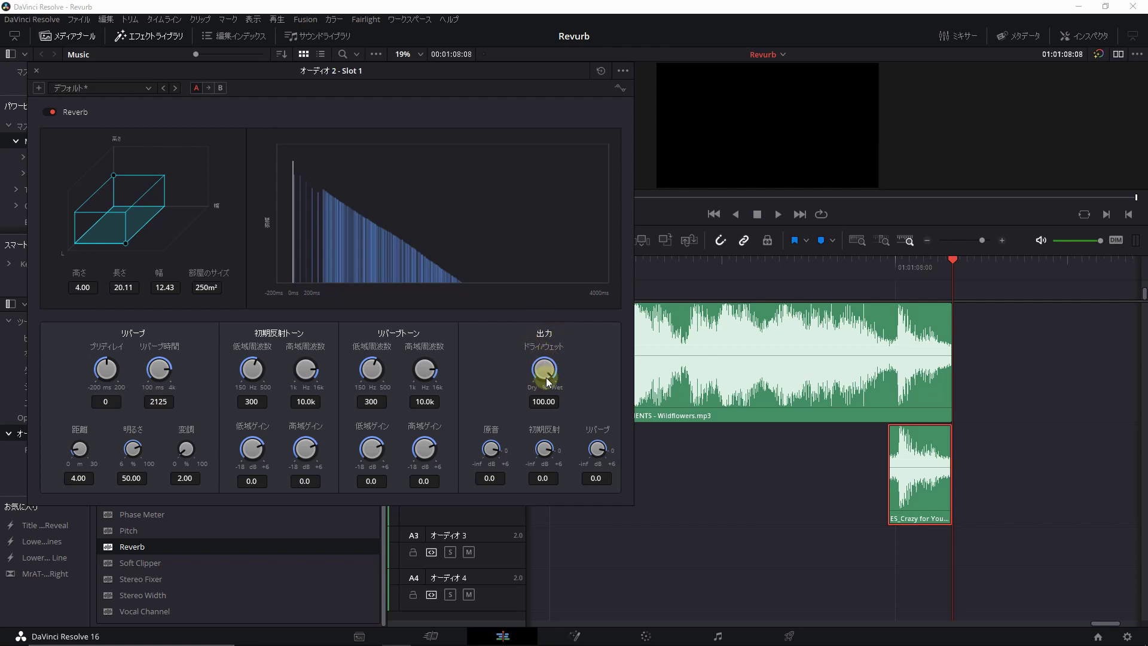
drag(550, 381, 544, 340)
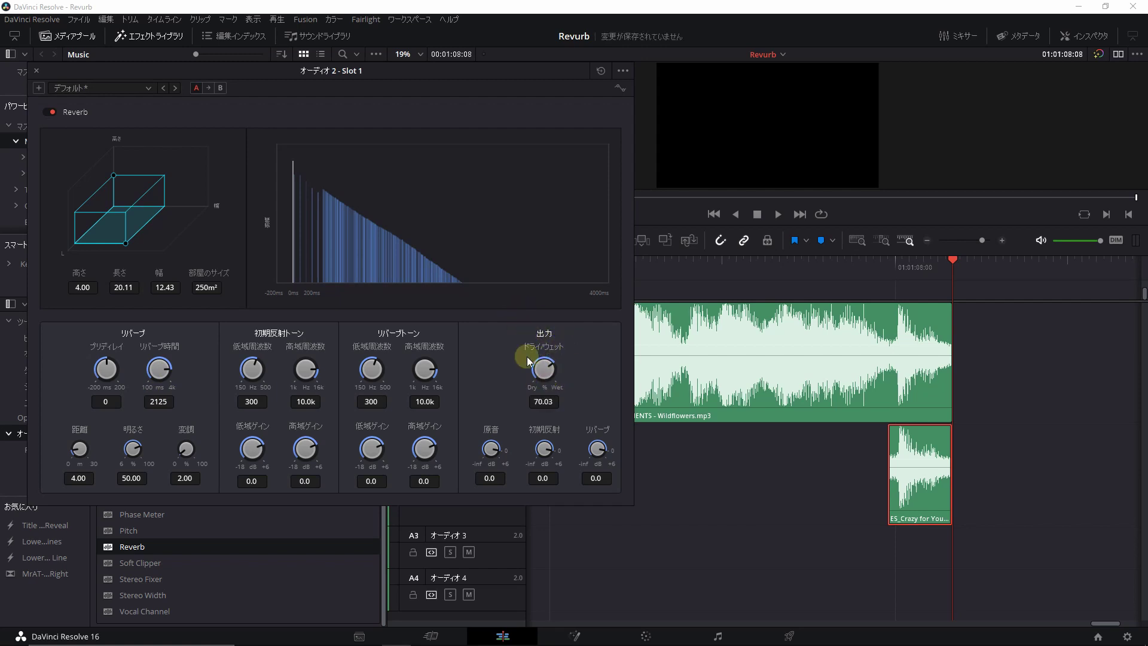
drag(576, 72, 526, 71)
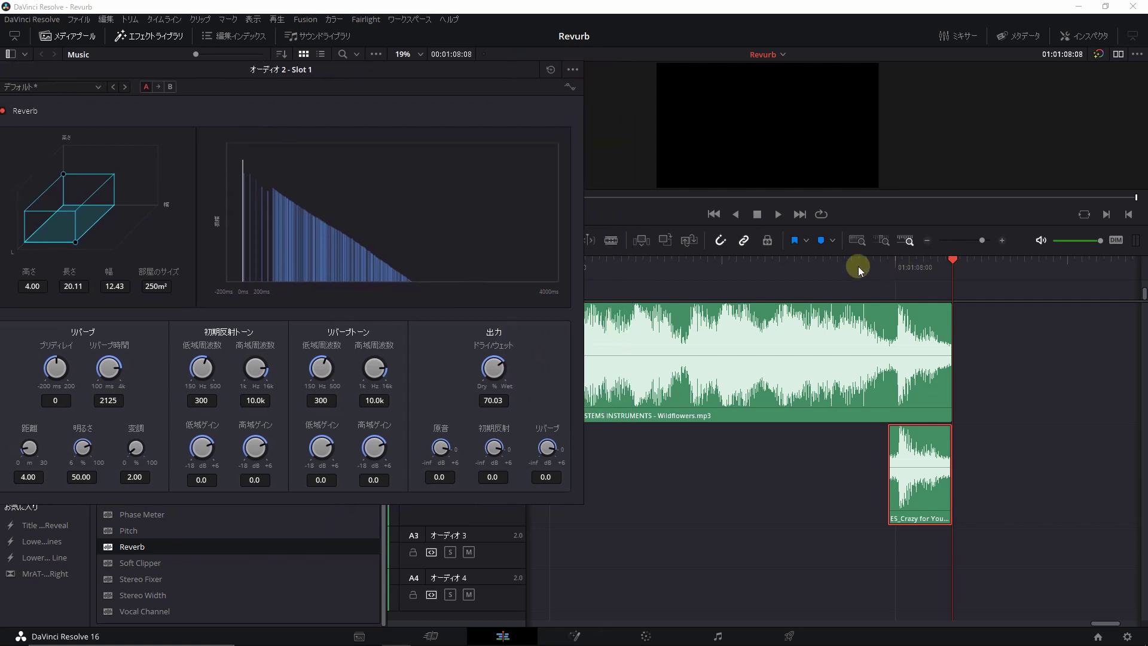
click(832, 263)
key(space)
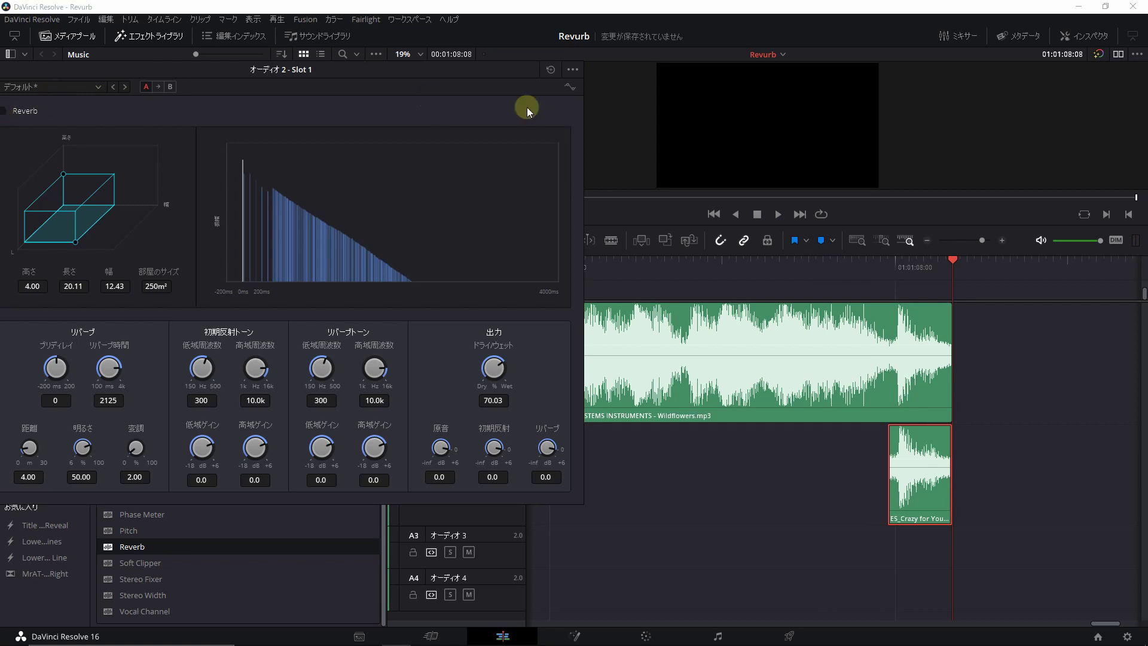
Step: Re-enable Reverb, replay the ending from 01:01:07:19, then push the audio tracks lower
key(space)
key(space)
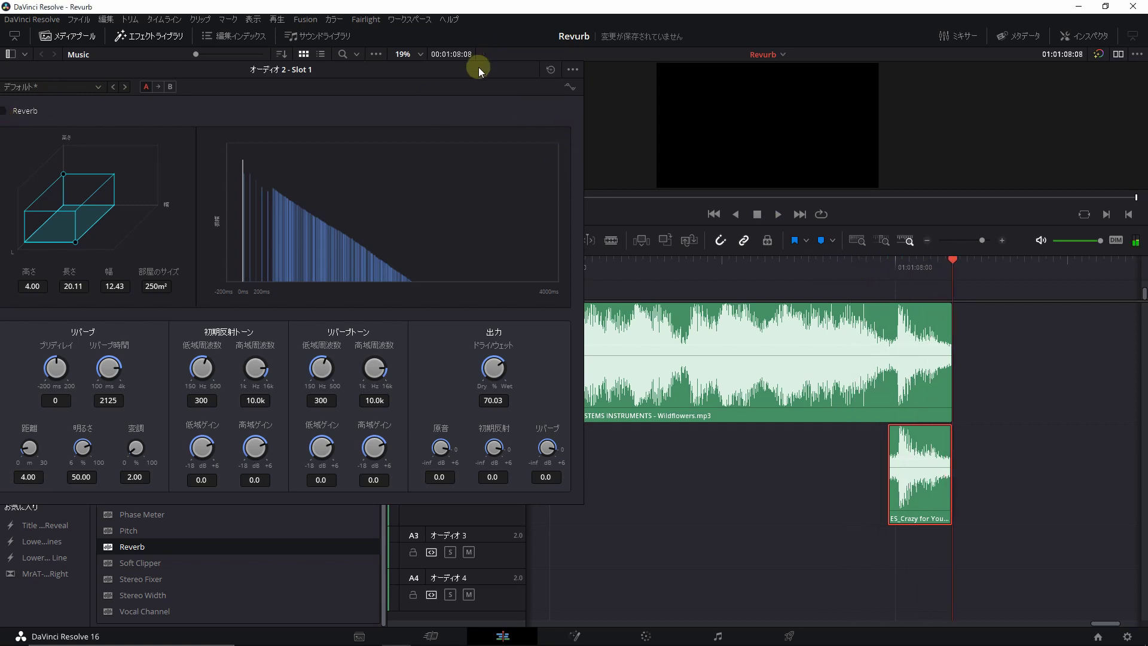
drag(478, 67, 492, 71)
click(26, 117)
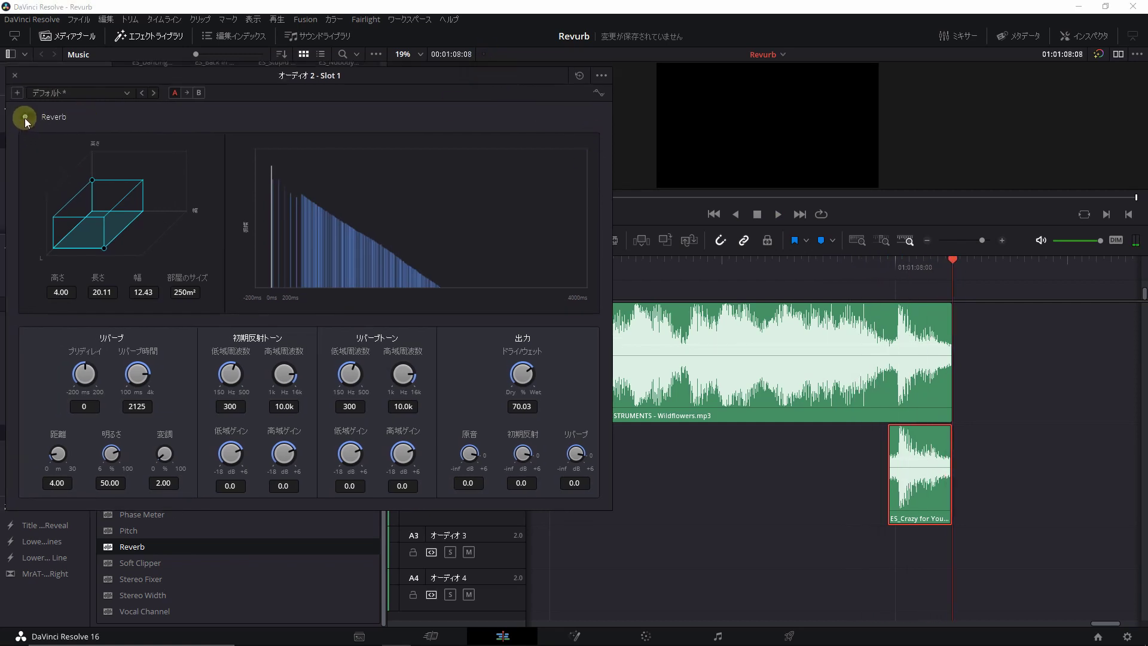
click(859, 270)
key(space)
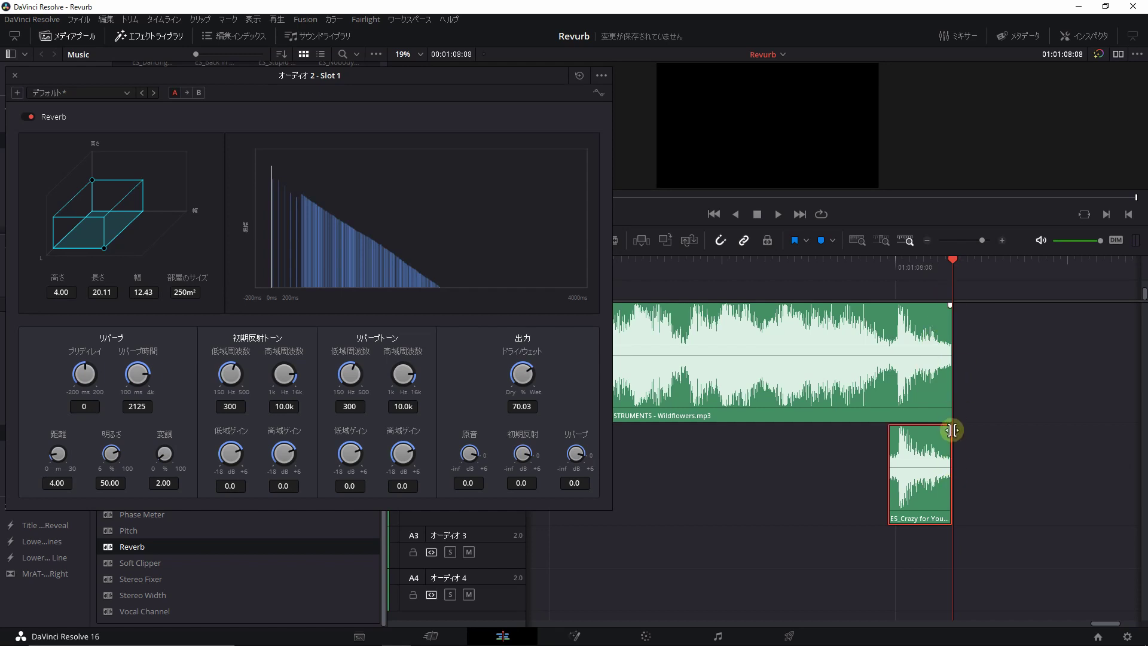
mouse_move(371, 76)
mouse_down()
mouse_move(629, 117)
mouse_move(631, 84)
mouse_up()
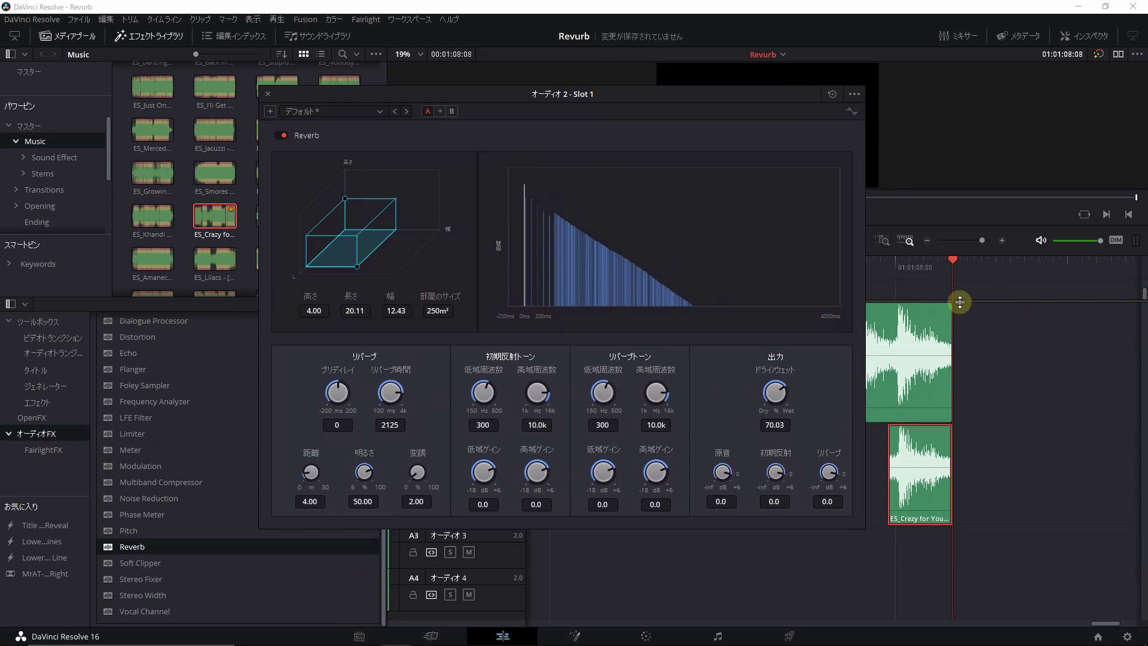
drag(958, 302, 979, 415)
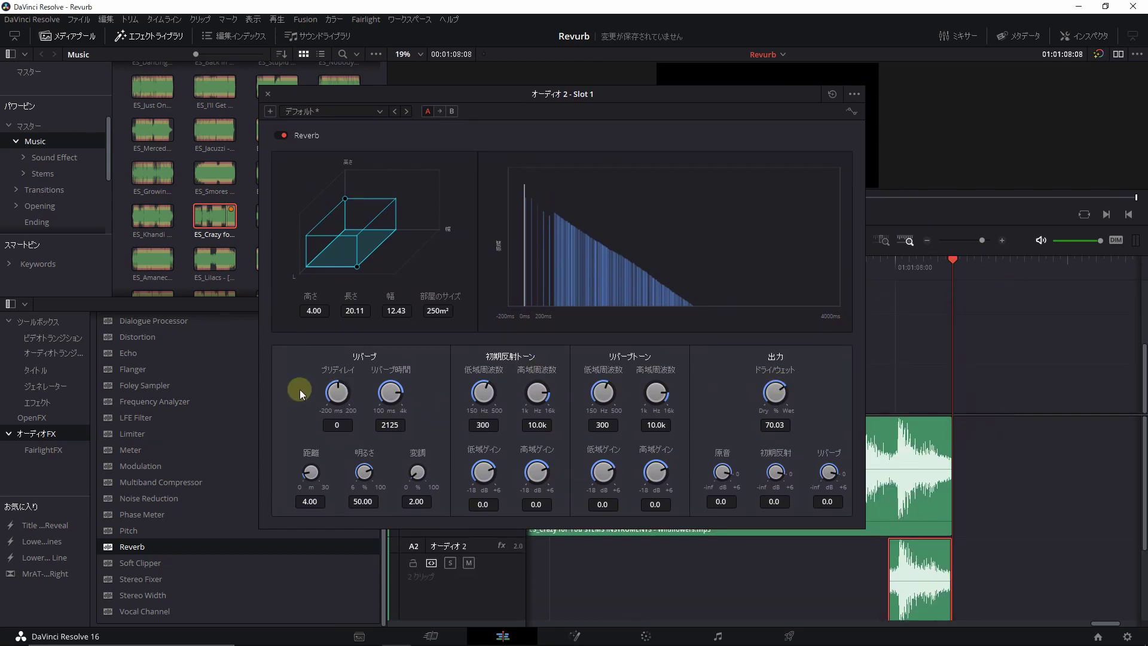
Step: Place a Solid Color (単色) generator clip at the playhead above the music
click(45, 386)
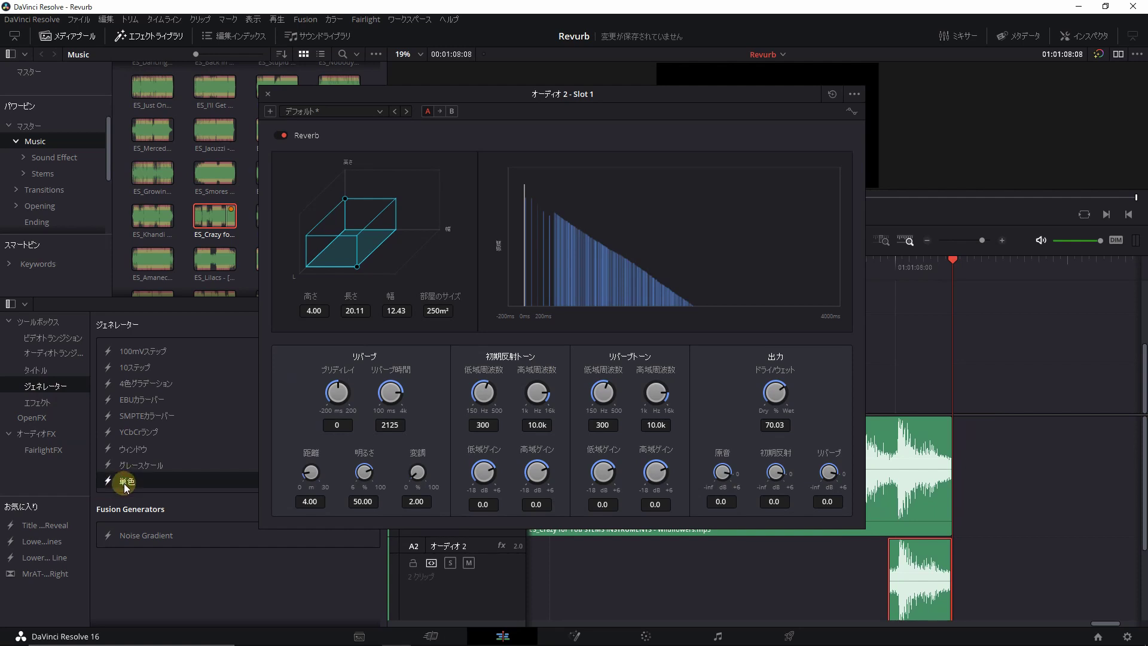
drag(126, 487, 1056, 396)
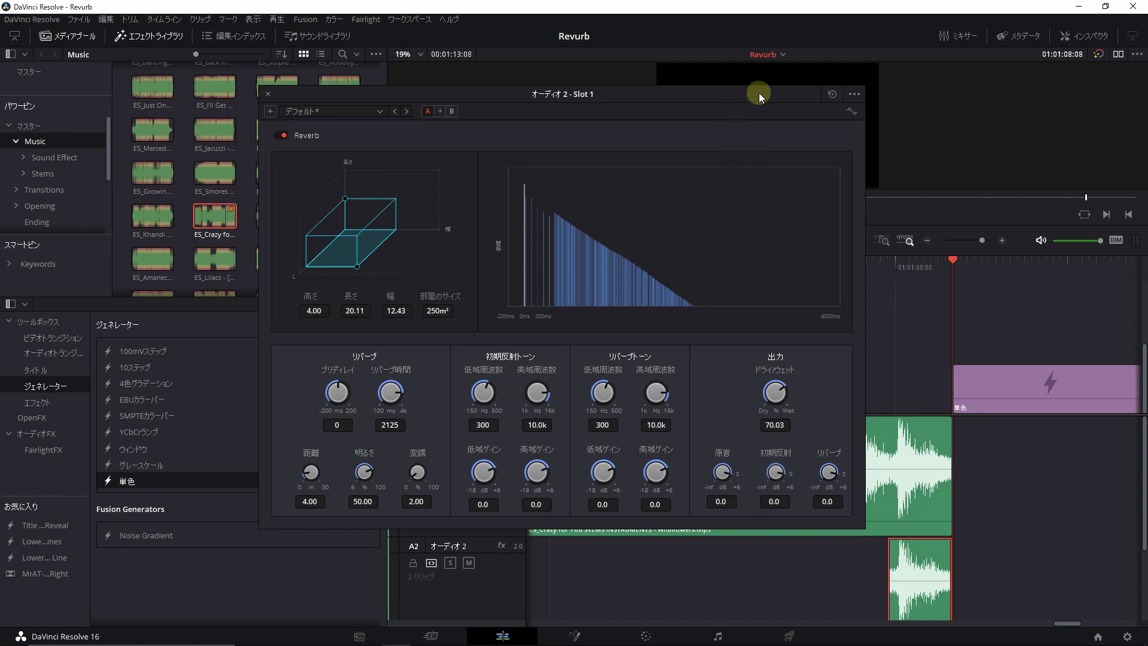
drag(759, 94, 609, 97)
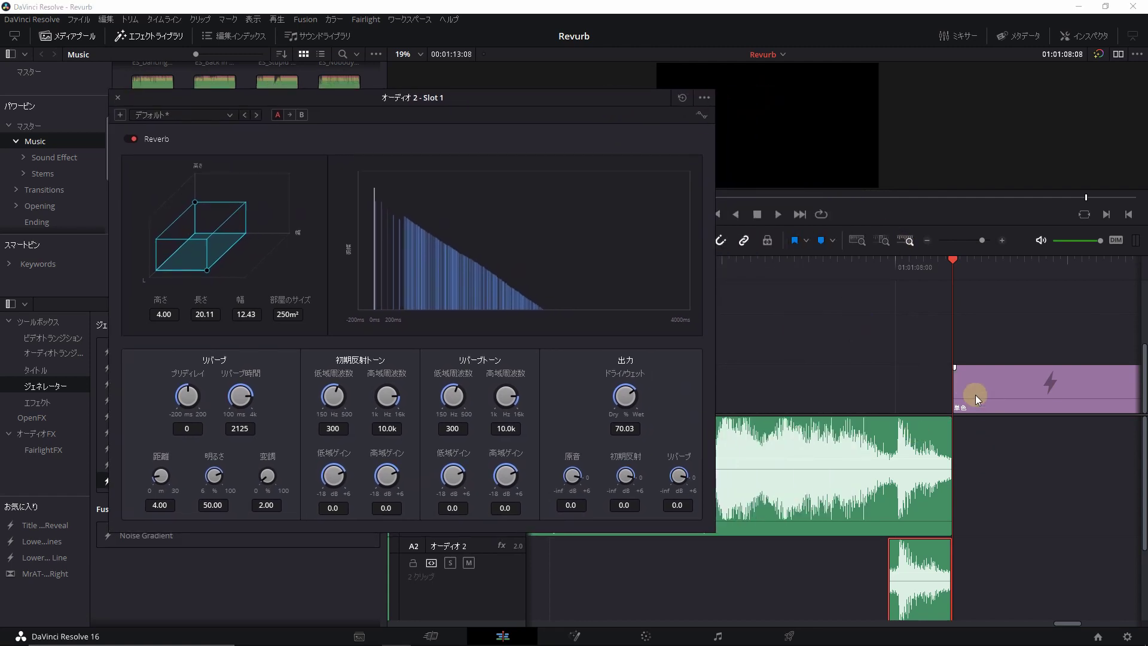
Step: Play the ending back from 01:01:06:05 to check the reverb tail
click(823, 277)
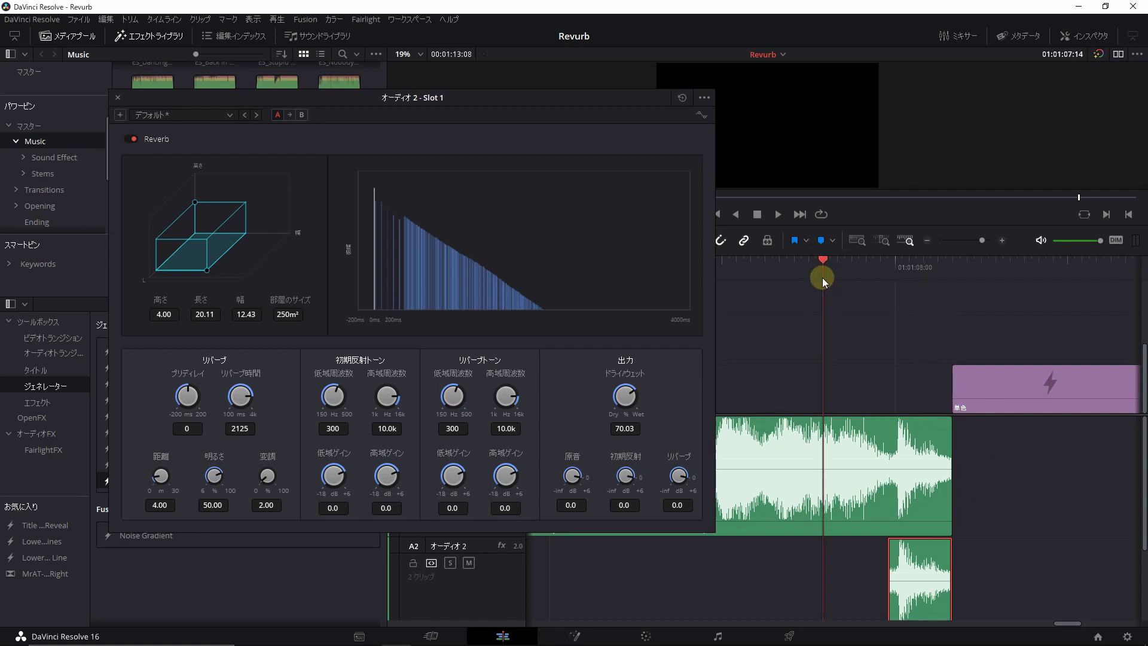
key(space)
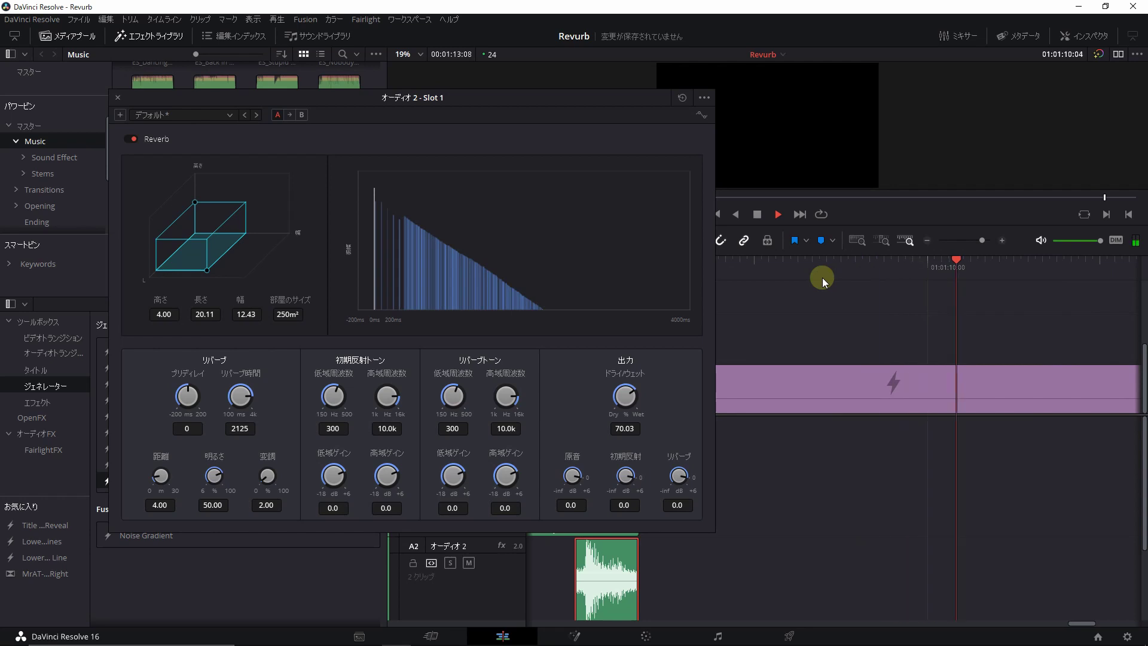
drag(1057, 624, 1052, 625)
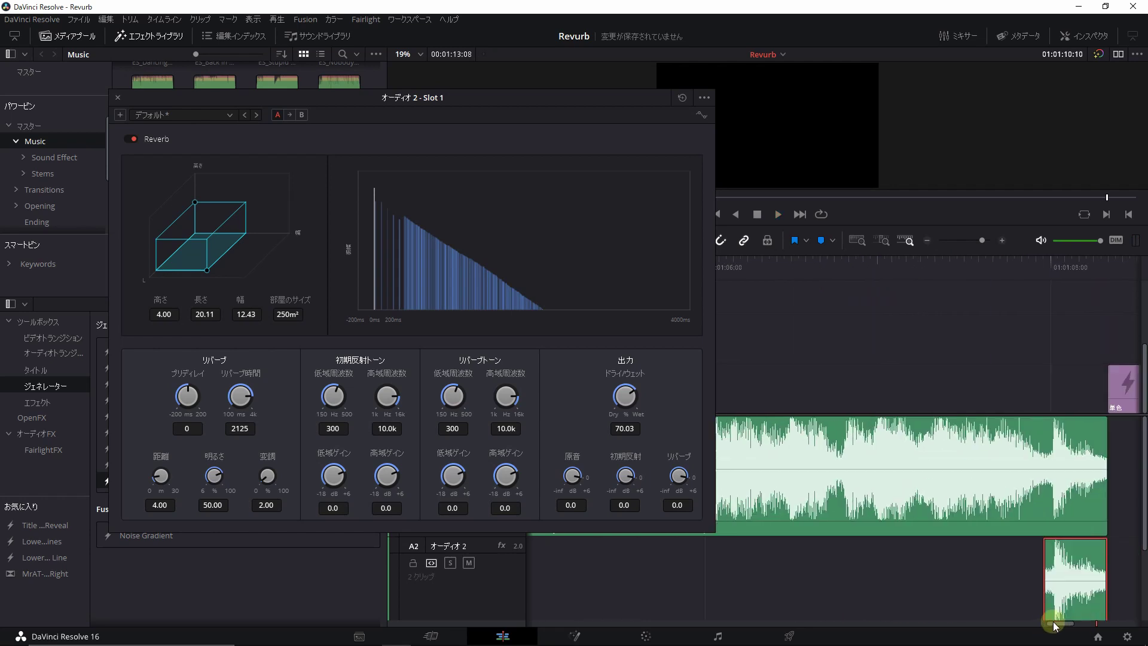
click(739, 272)
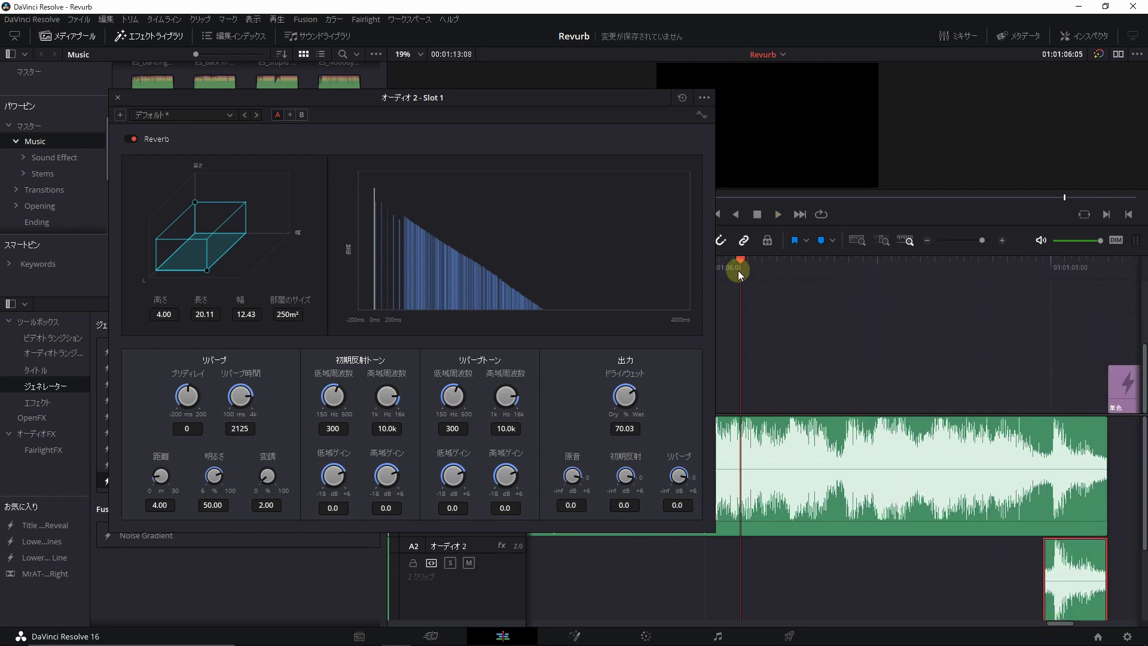
key(space)
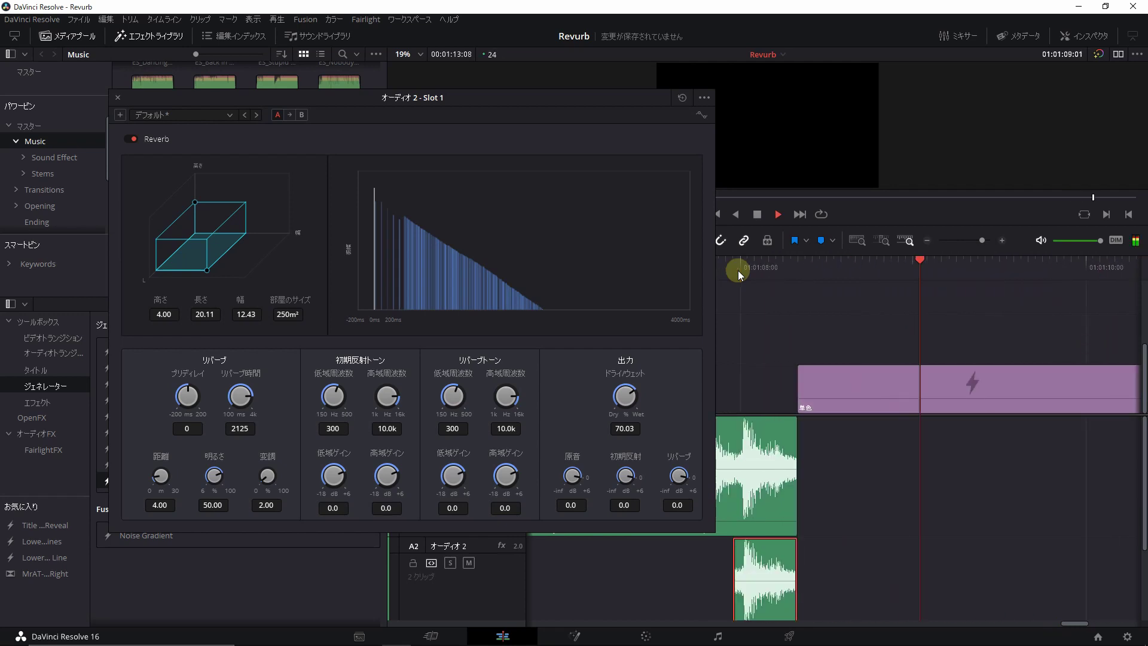
key(space)
drag(1074, 621, 1056, 622)
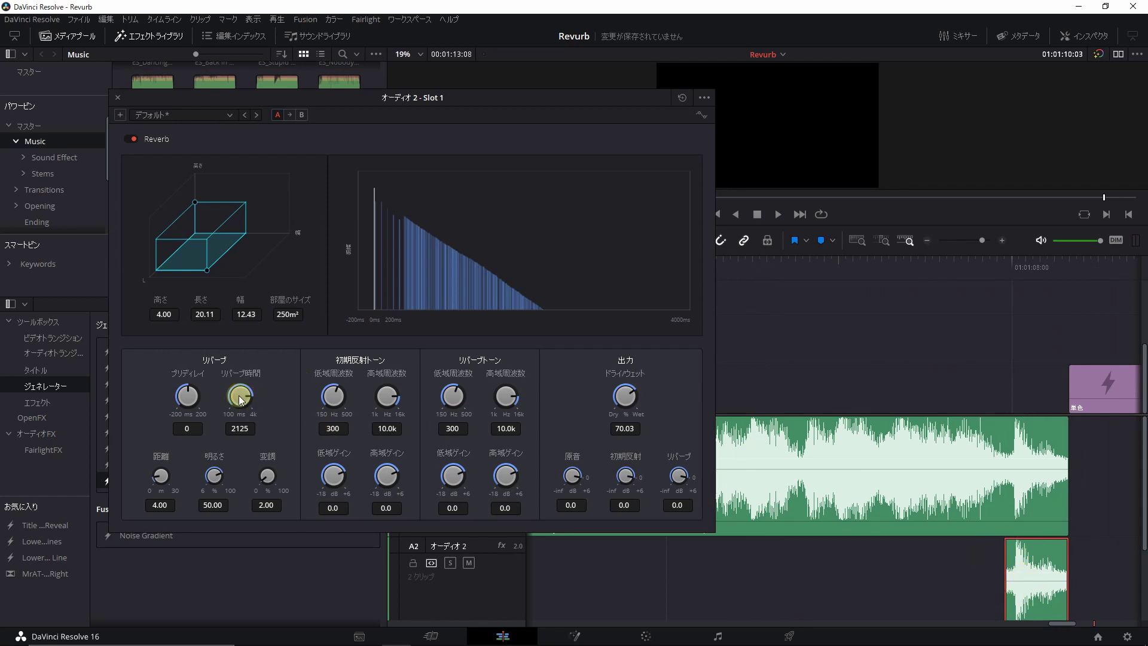
Step: Set A2 Reverb to 1271 ms reverb time, −200 pre-delay, 5.23 distance and −2.0 output
drag(242, 397, 285, 411)
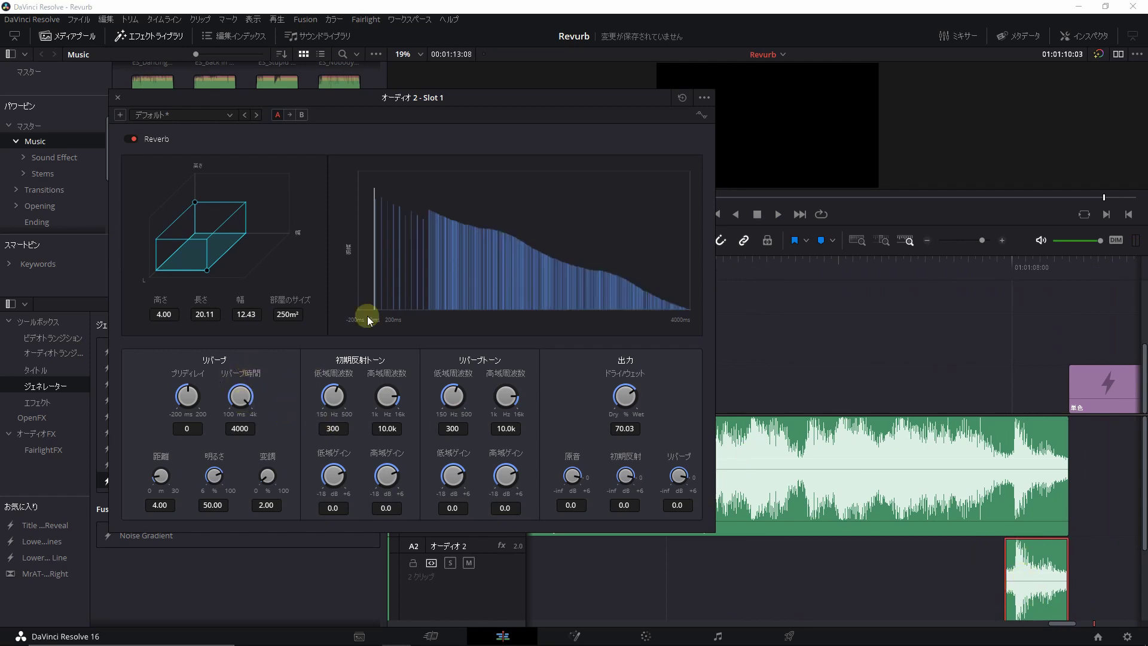
key(ctrl+s)
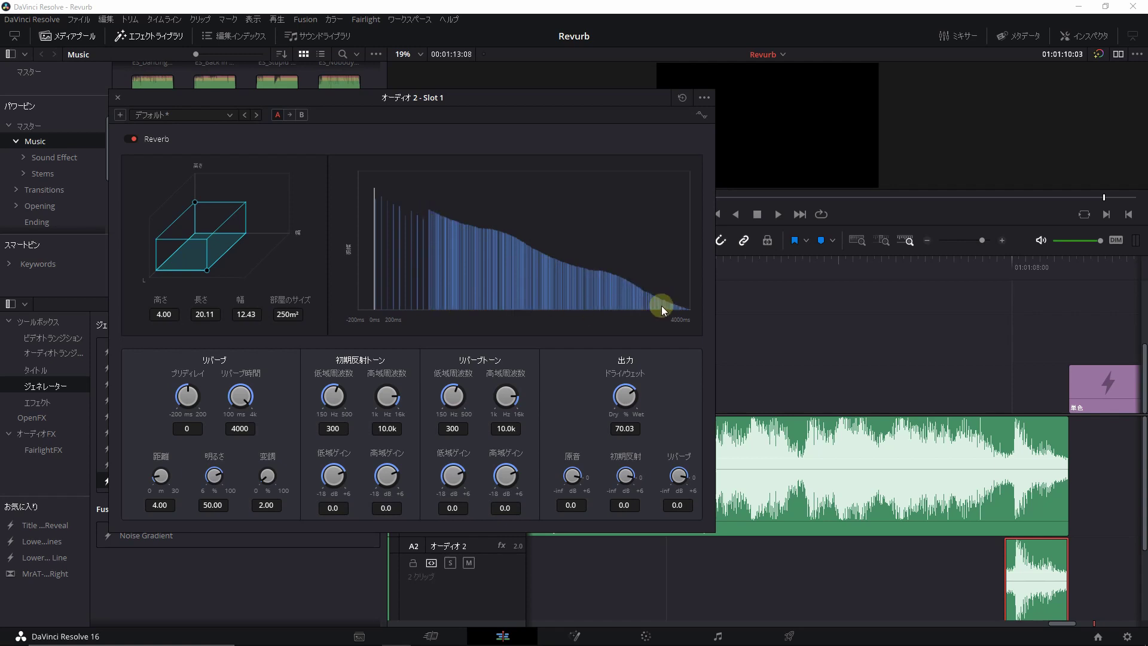
mouse_move(233, 383)
mouse_down()
mouse_move(245, 405)
mouse_move(210, 366)
mouse_up()
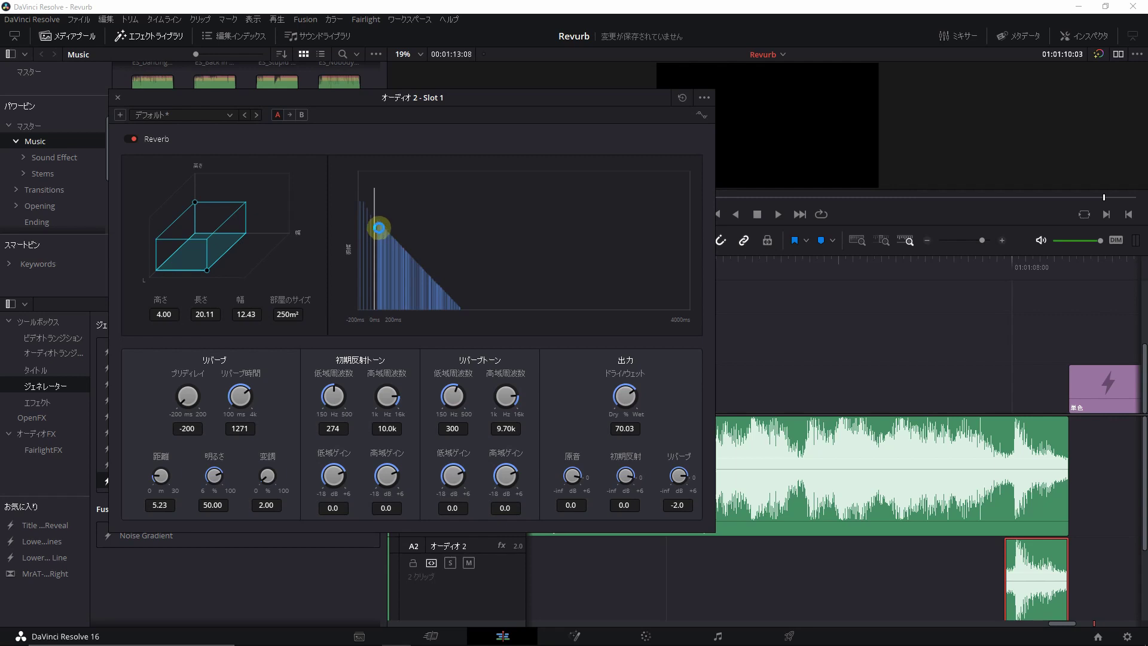
Step: Save the project, reset the Reverb pre-delay to 0 and raise the reverb time toward 3000 ms
key(ctrl+s)
double_click(179, 394)
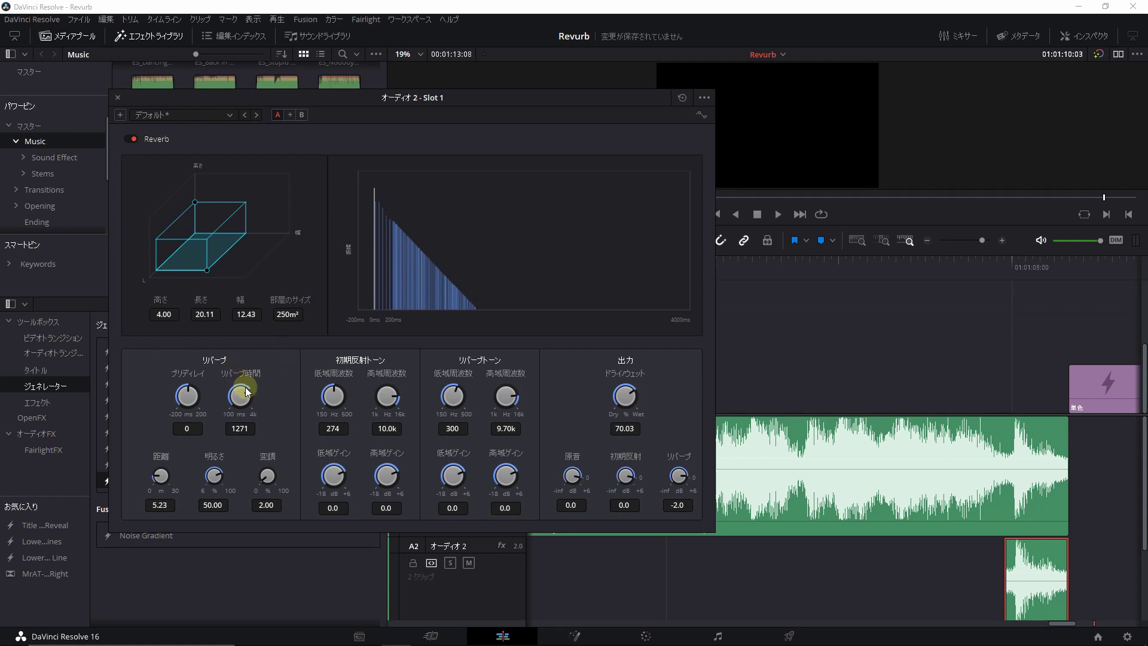
mouse_move(247, 382)
mouse_down()
mouse_move(296, 410)
mouse_move(288, 403)
mouse_up()
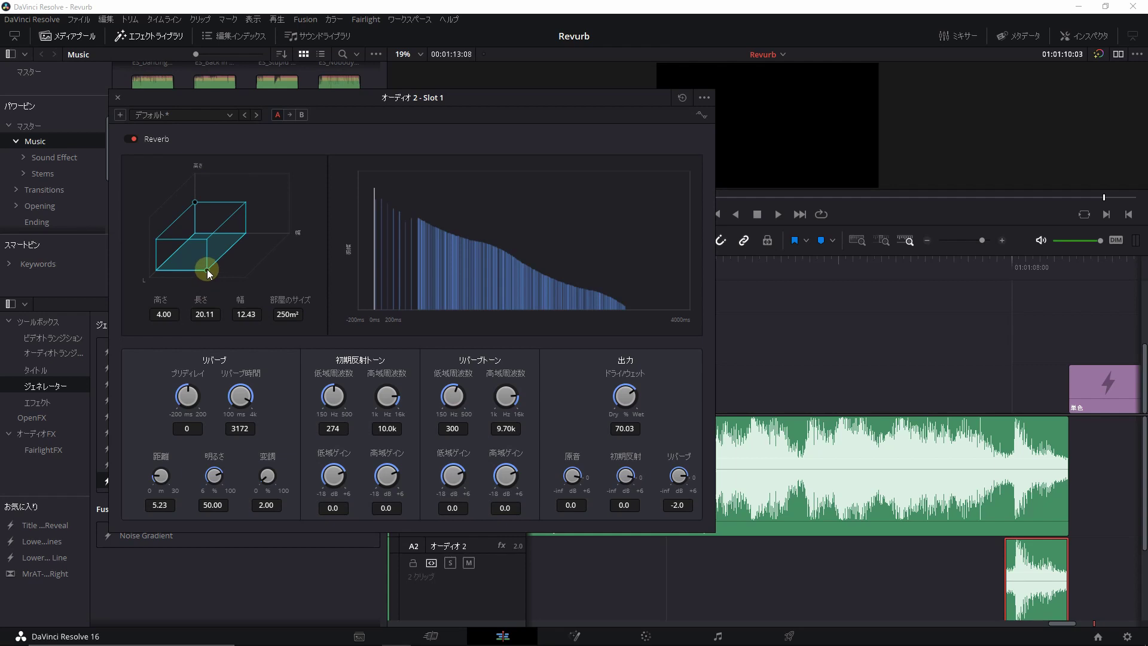
Step: Reshape the reverb room into a smaller, taller 81 m² space and fine-tune reverb time to 2844 ms
drag(207, 272, 216, 249)
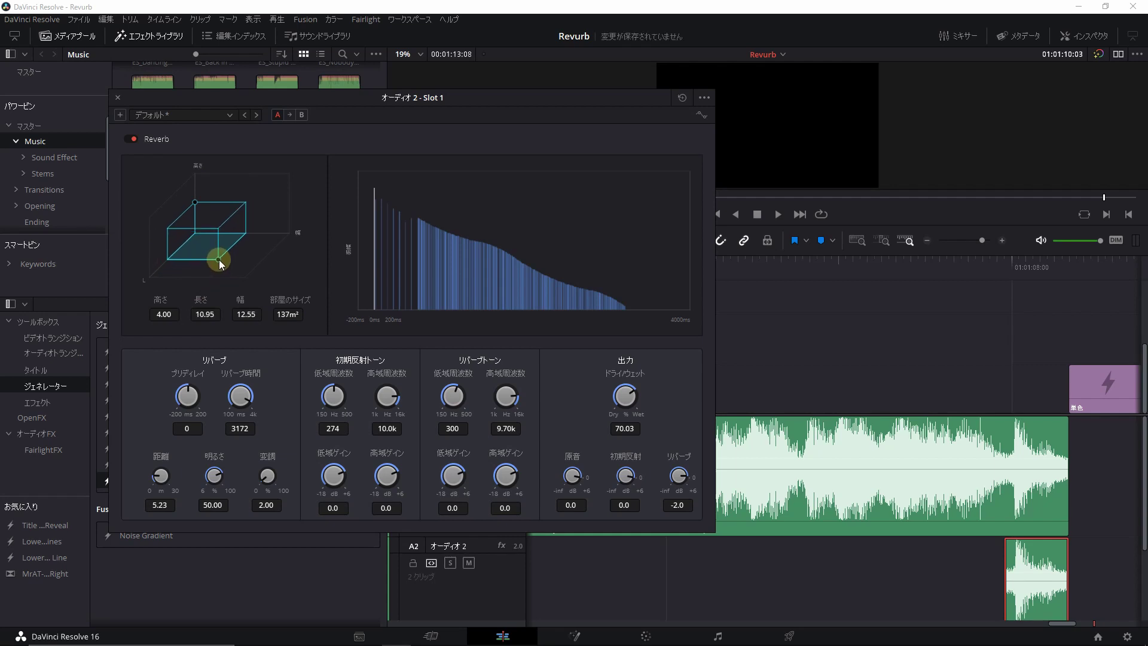
drag(194, 201, 191, 189)
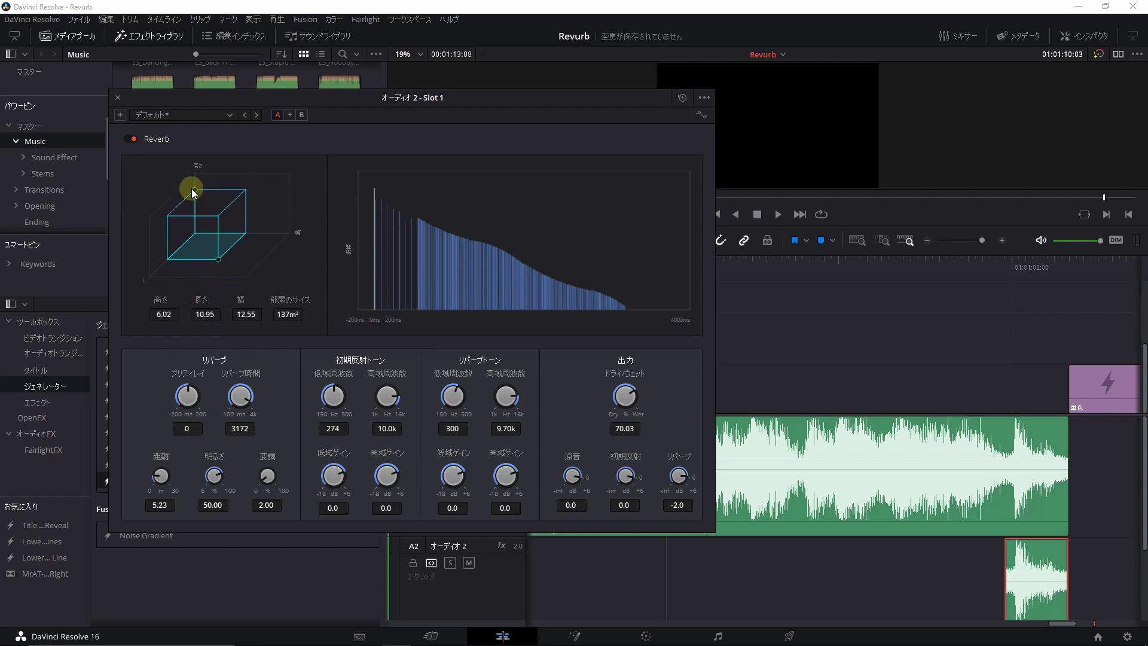
drag(218, 259, 220, 256)
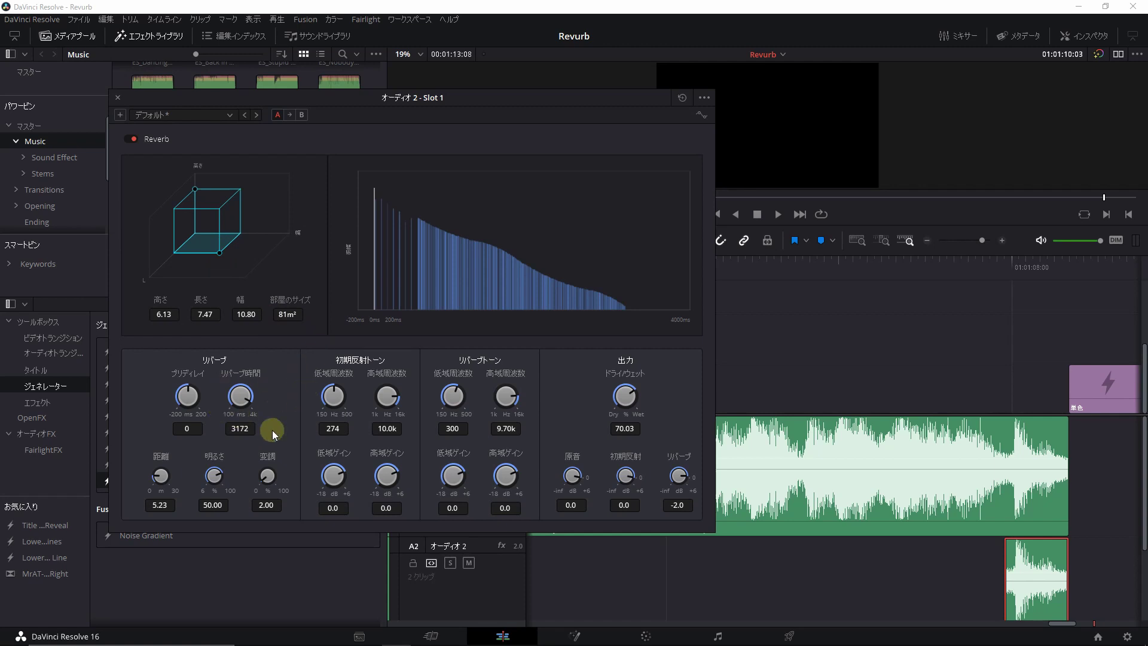
mouse_move(242, 396)
mouse_down()
mouse_move(254, 404)
mouse_move(233, 405)
mouse_move(241, 400)
mouse_up()
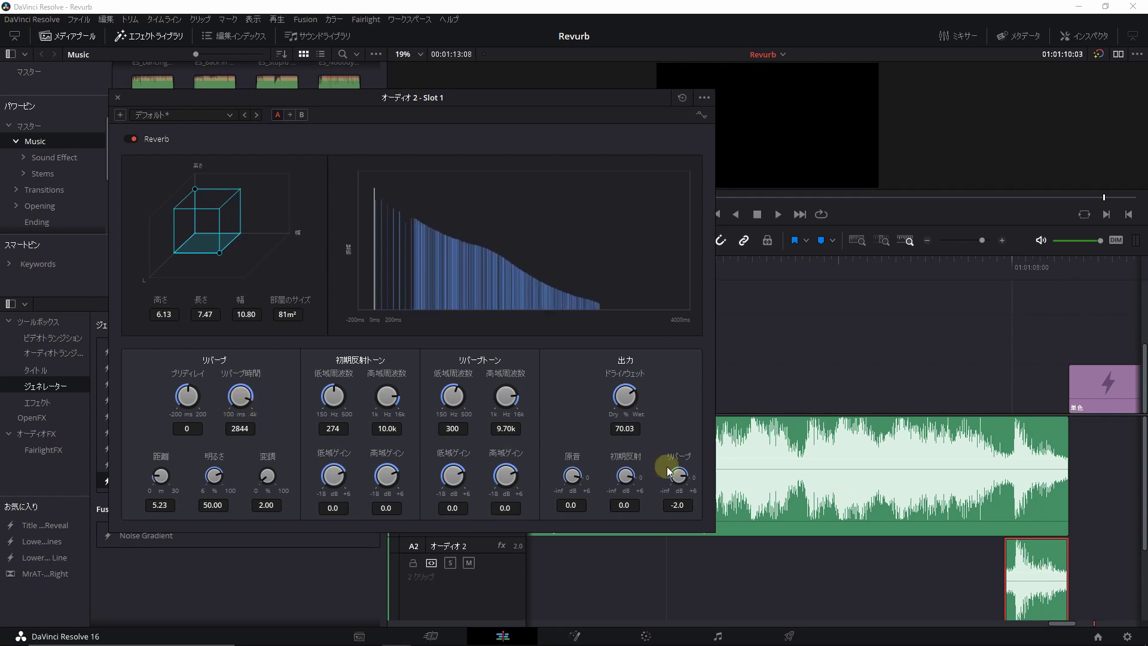
drag(536, 102, 418, 64)
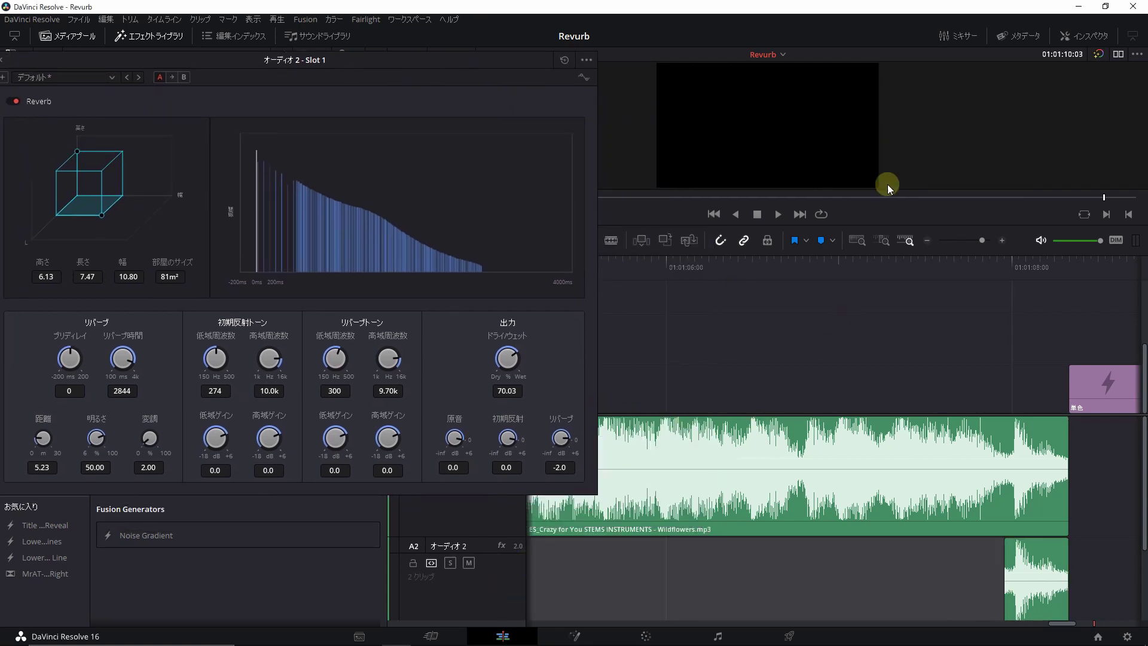
Step: Raise the Audio 2 Reverb distance to 9.14 in the Inspector and save the project
click(1100, 38)
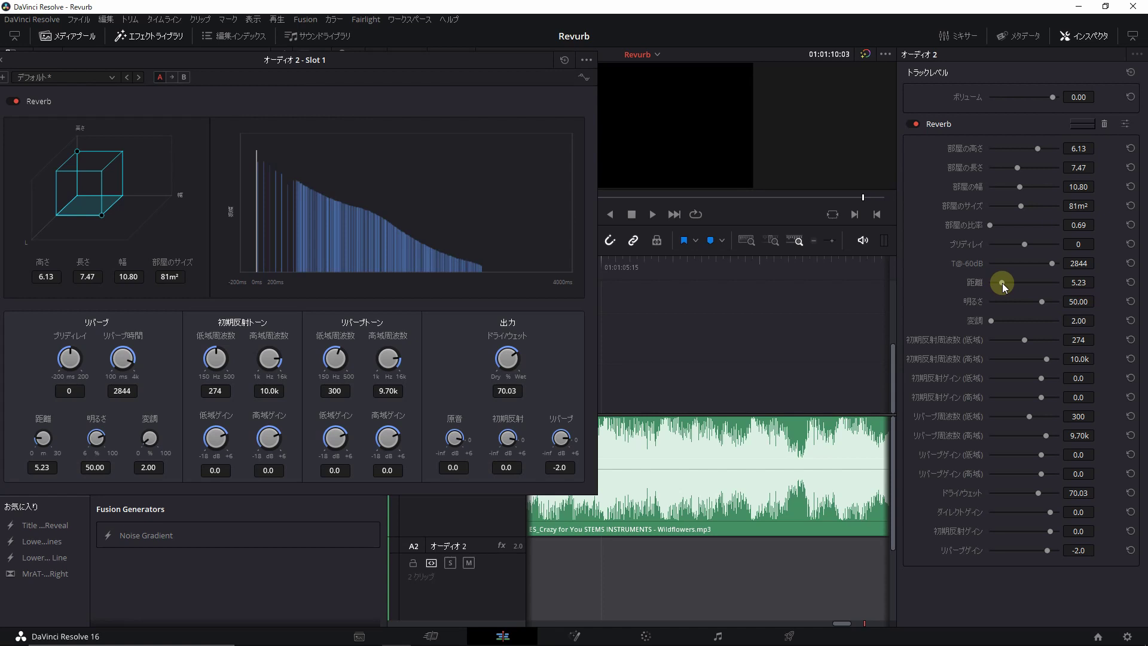
drag(1002, 282, 999, 285)
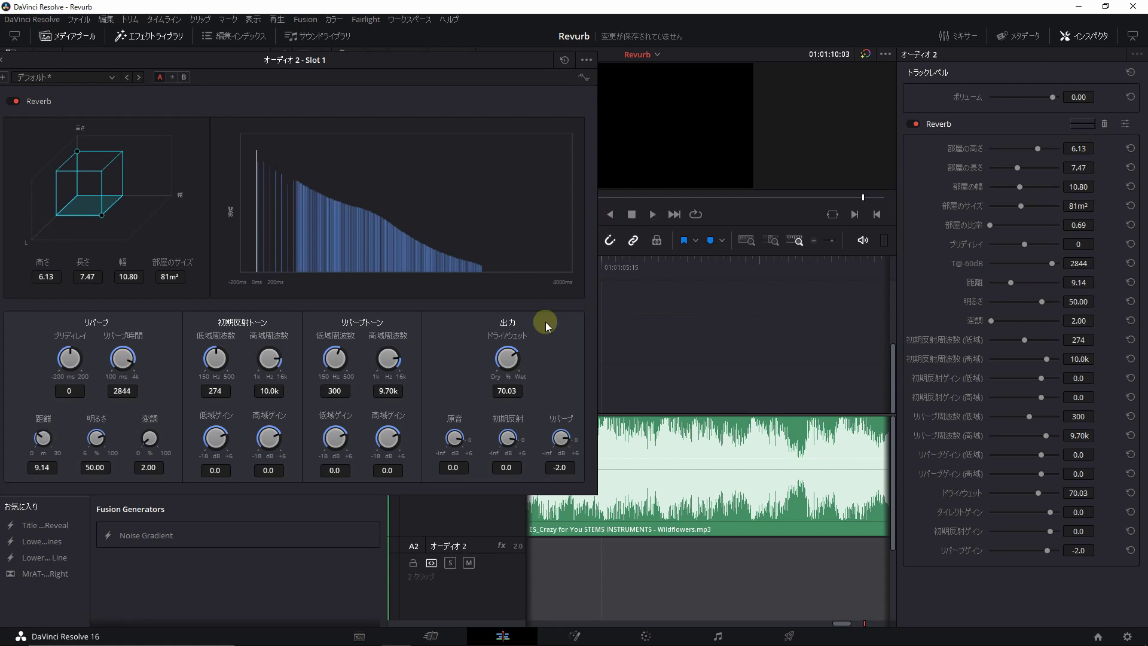
key(ctrl+s)
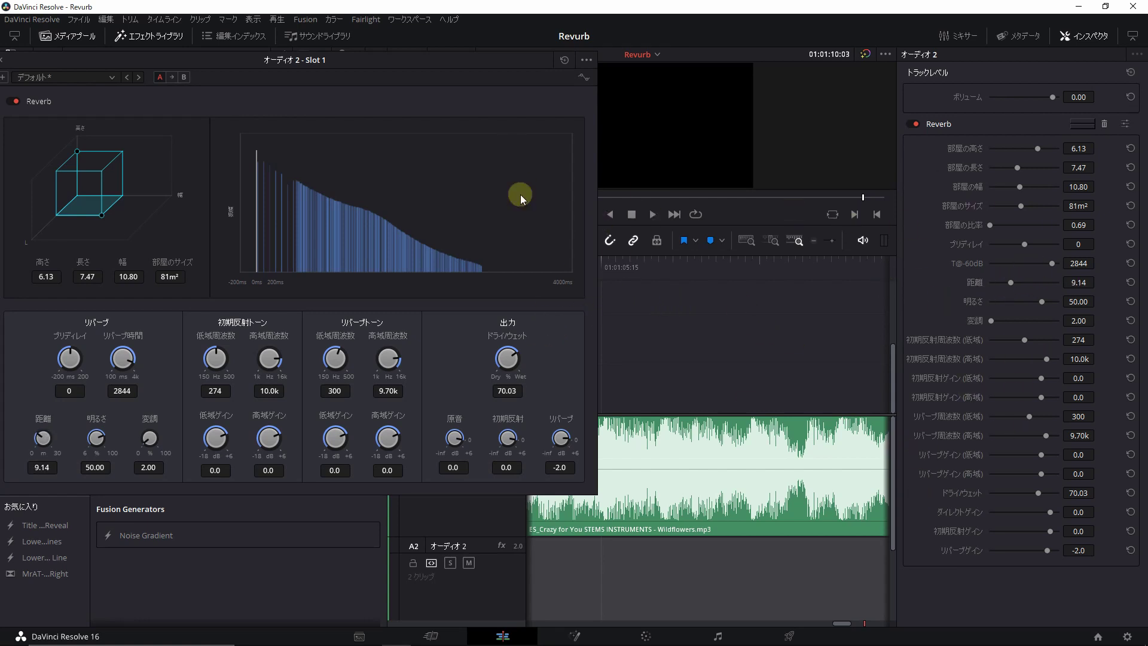
click(1085, 35)
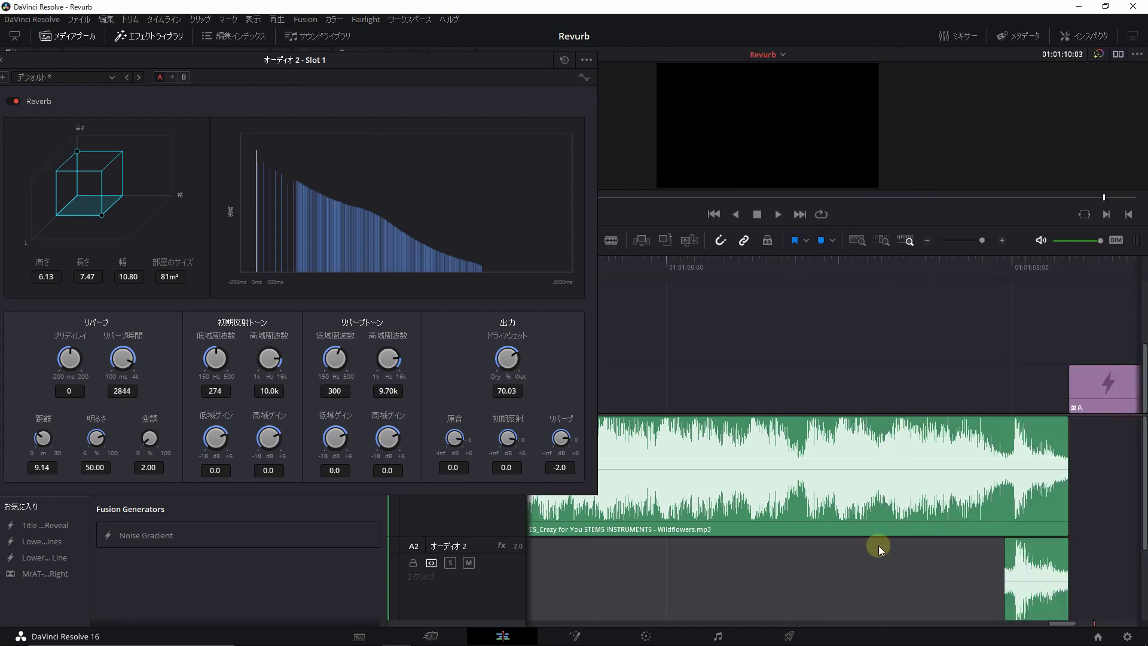
scroll(696, 578, right, 3)
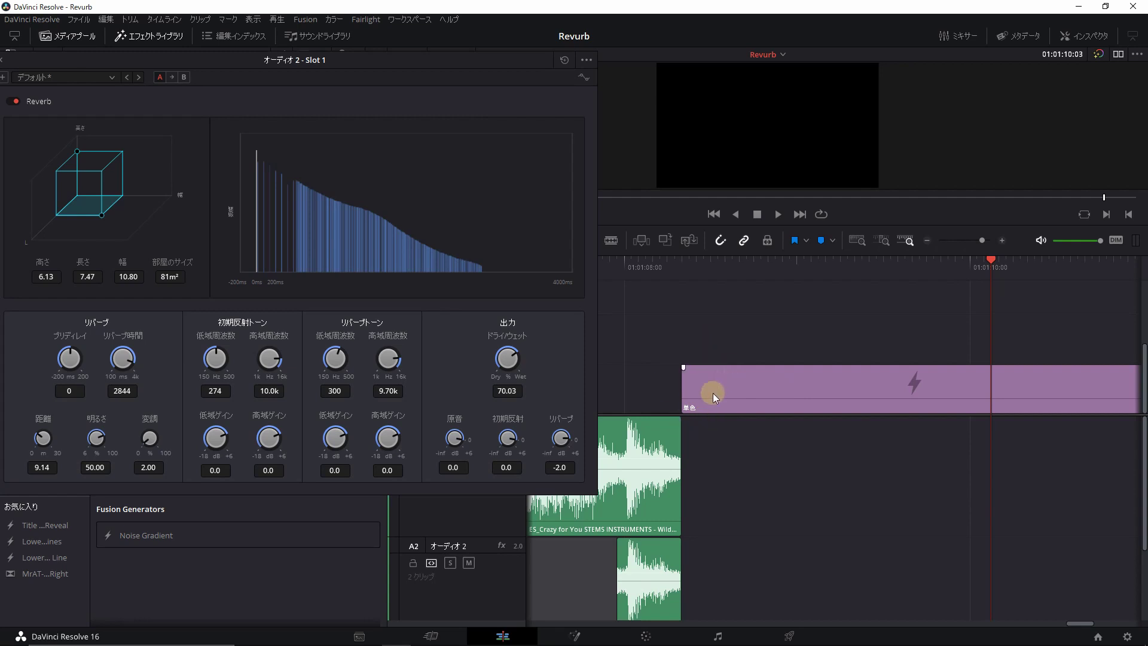
click(703, 398)
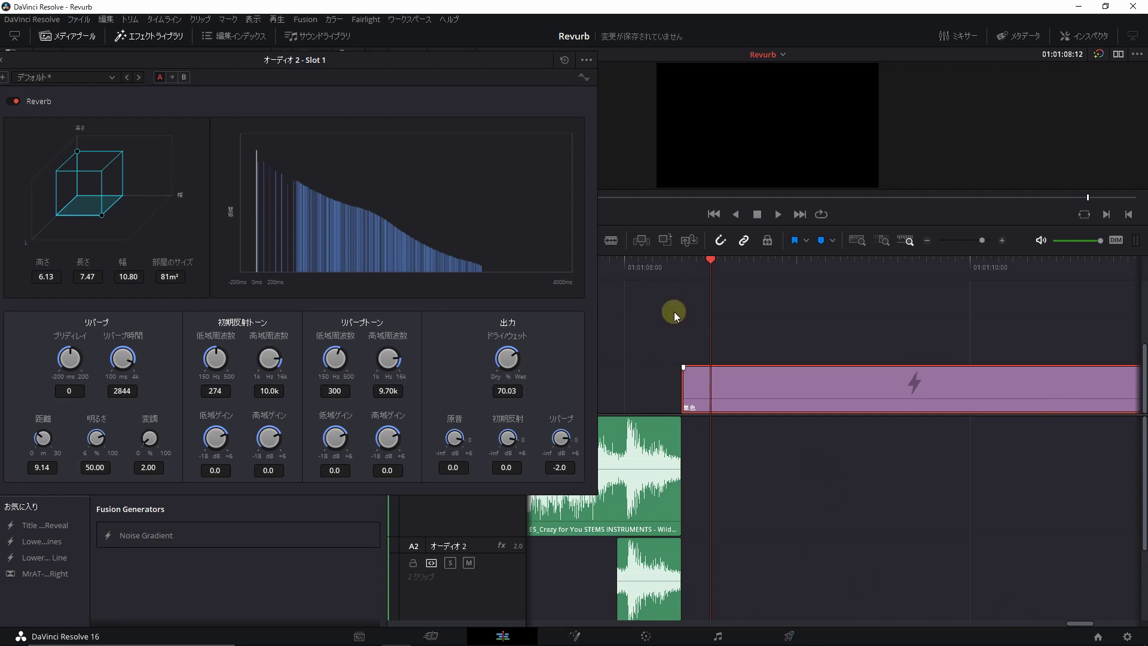
click(608, 271)
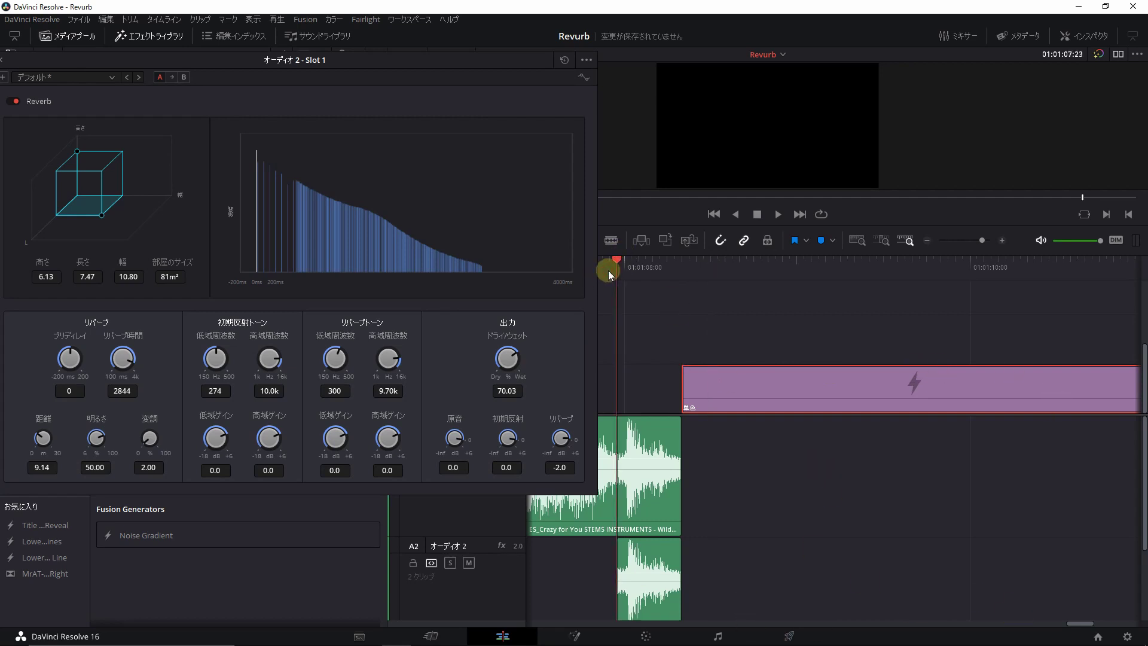
key(space)
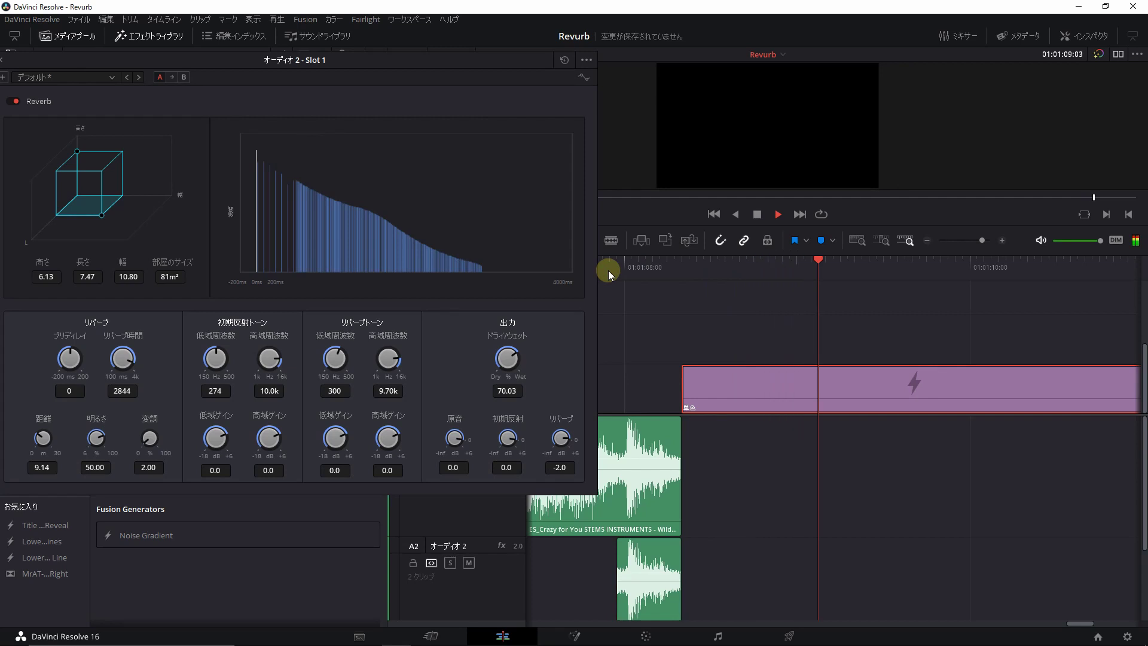
key(space)
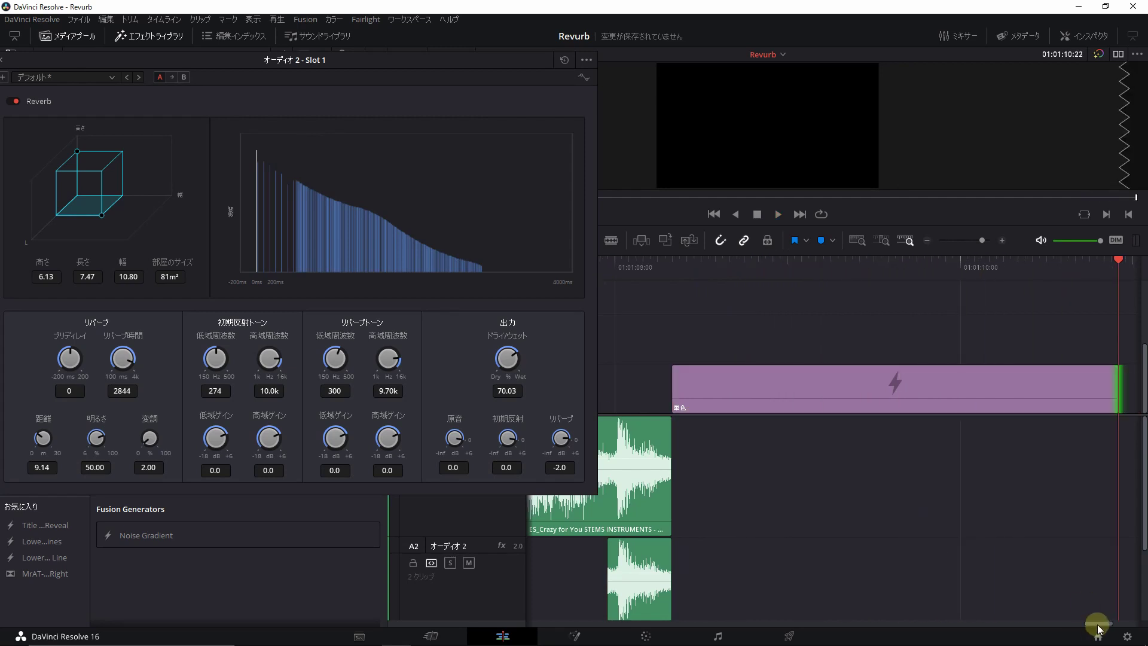
drag(1098, 629, 1083, 625)
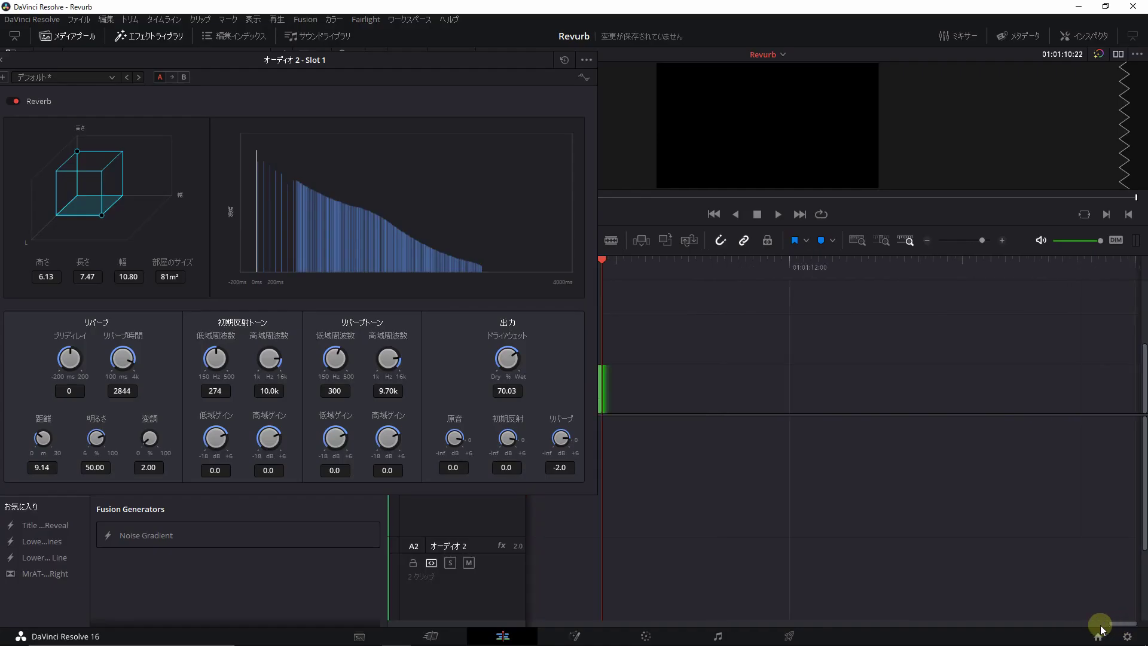
Step: Close the Reverb settings window and show the Audio 2 track's properties, with volume at 0.00
drag(1102, 630, 1075, 627)
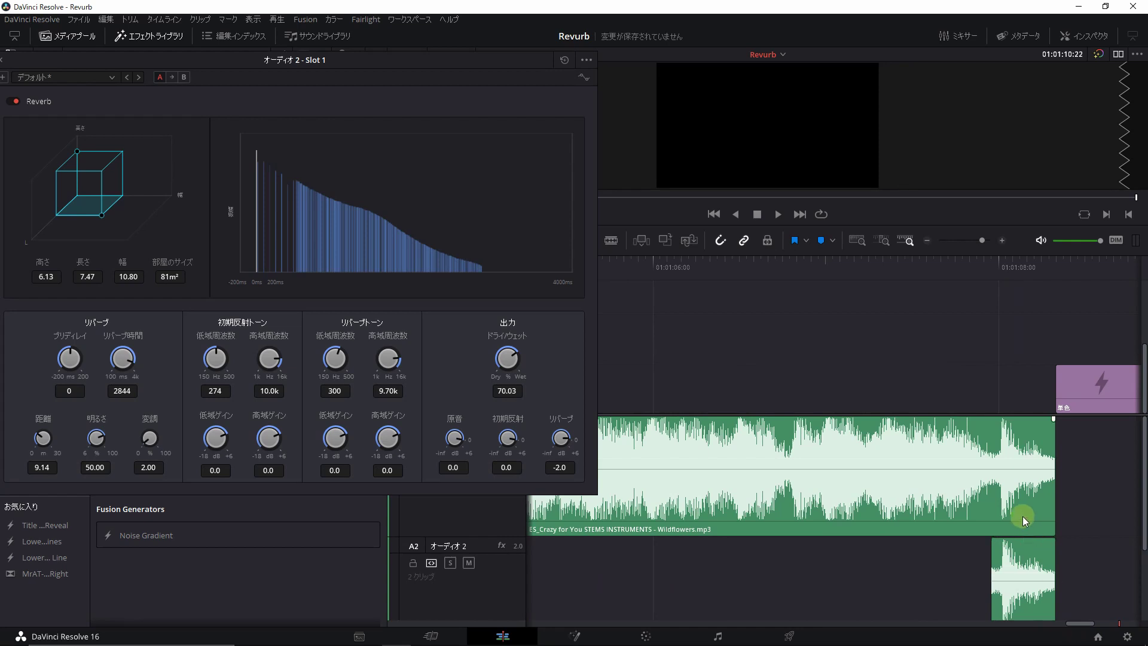
click(979, 477)
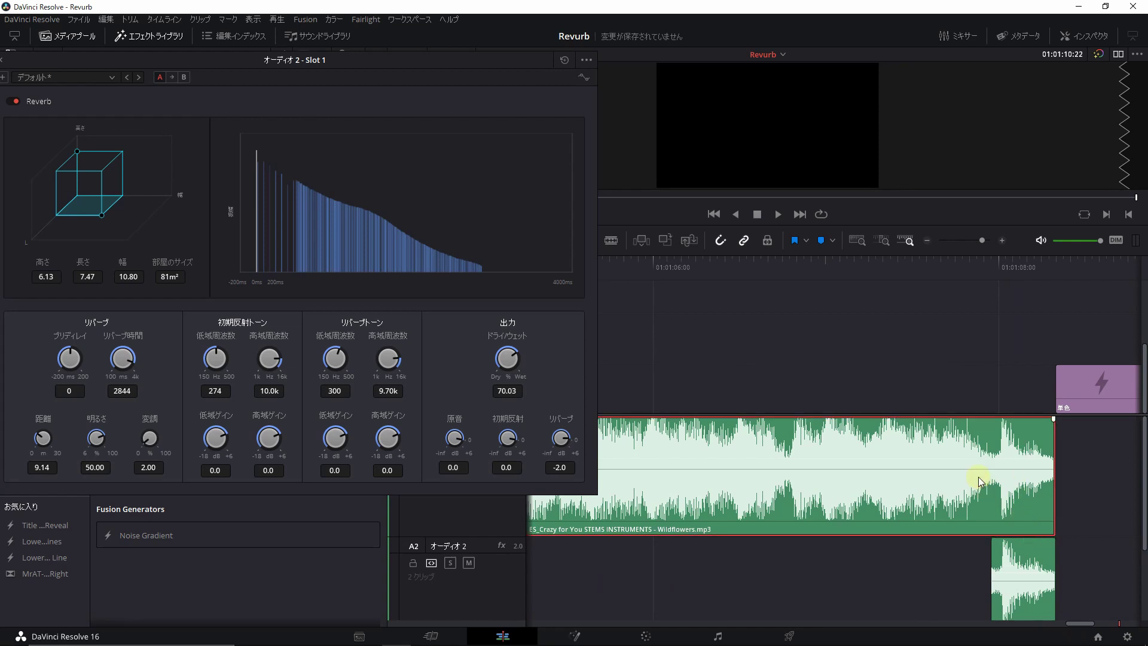
drag(1076, 627, 1115, 627)
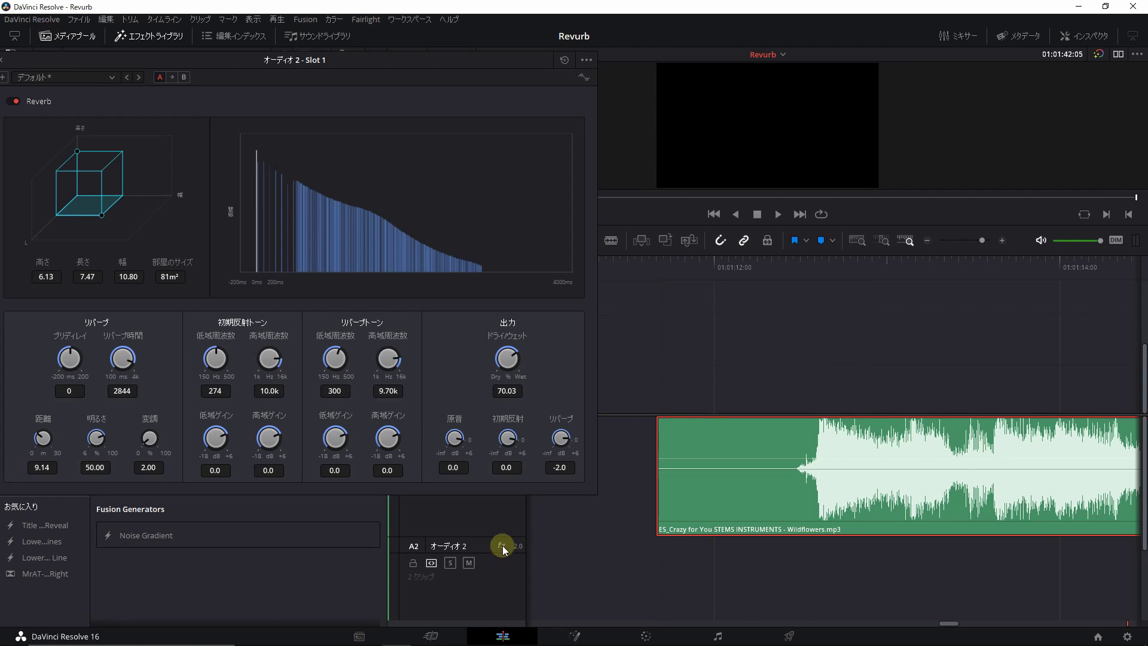
drag(489, 65, 572, 62)
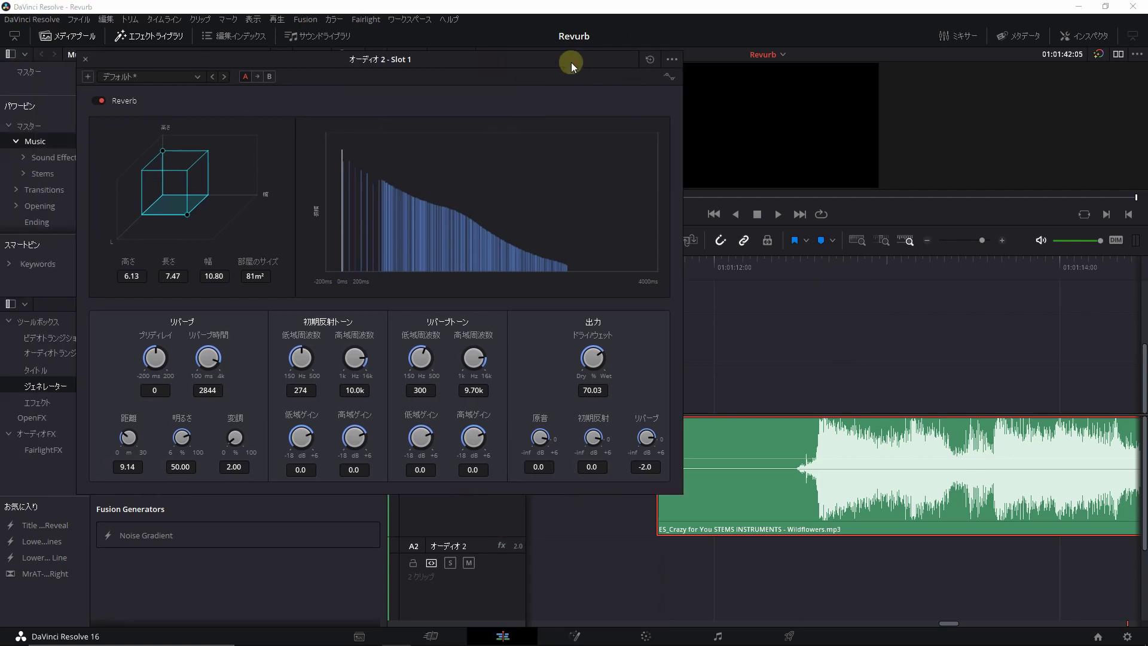
click(85, 60)
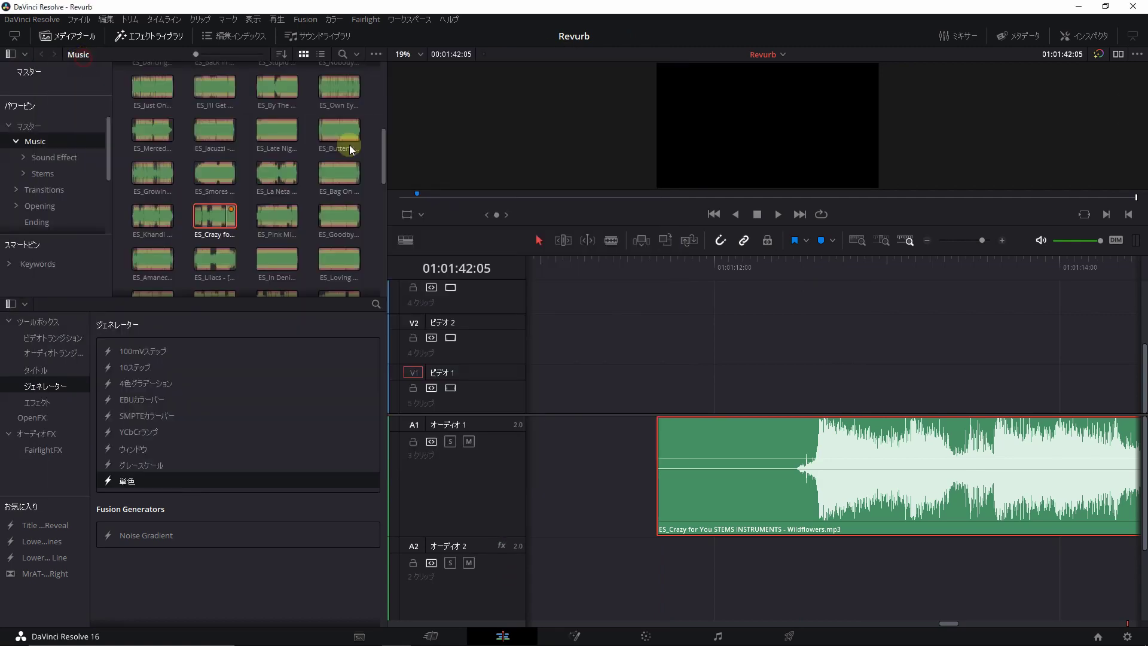
click(1083, 36)
click(1106, 122)
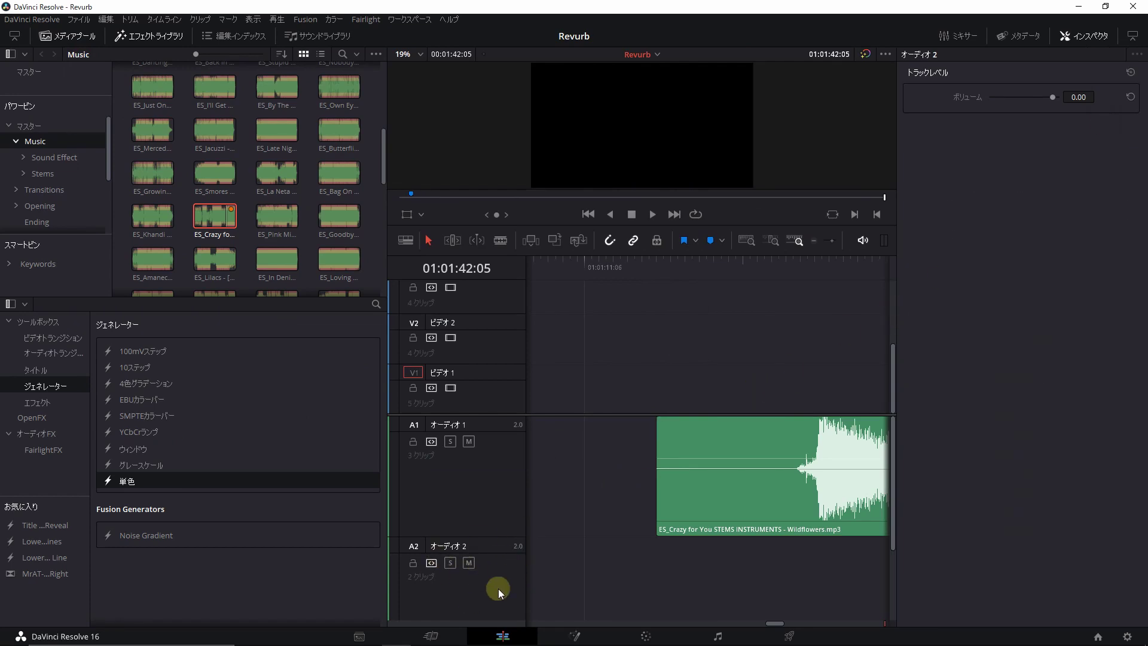
Step: Duplicate the Audio 1 music clip onto Audio 2
click(1094, 37)
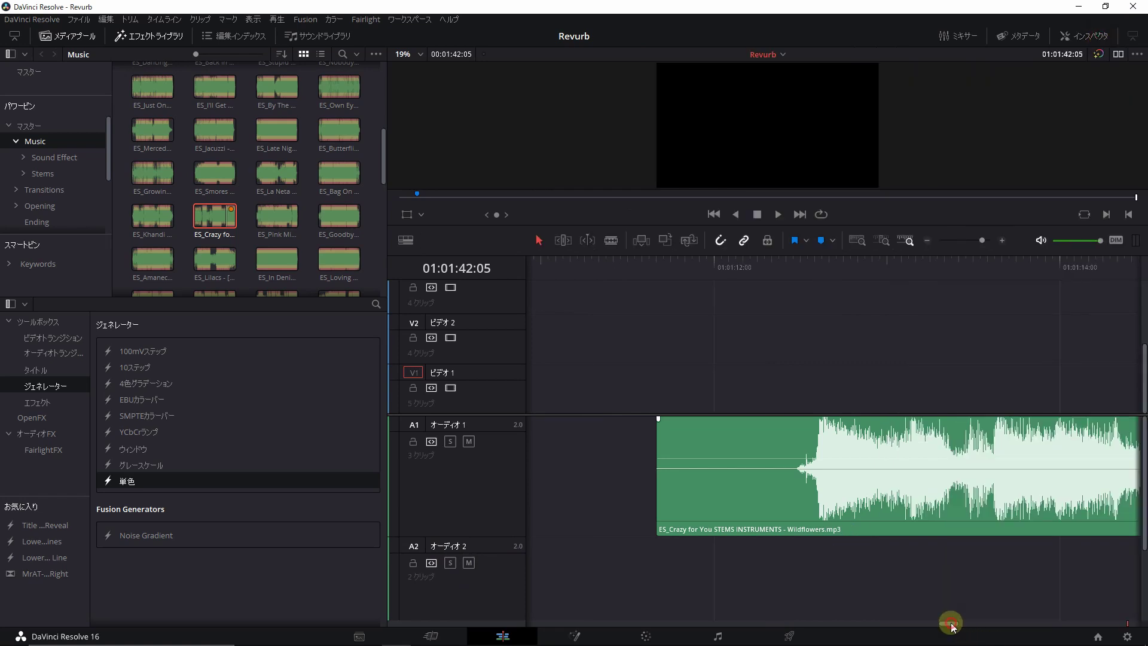
drag(951, 625, 1106, 624)
click(887, 498)
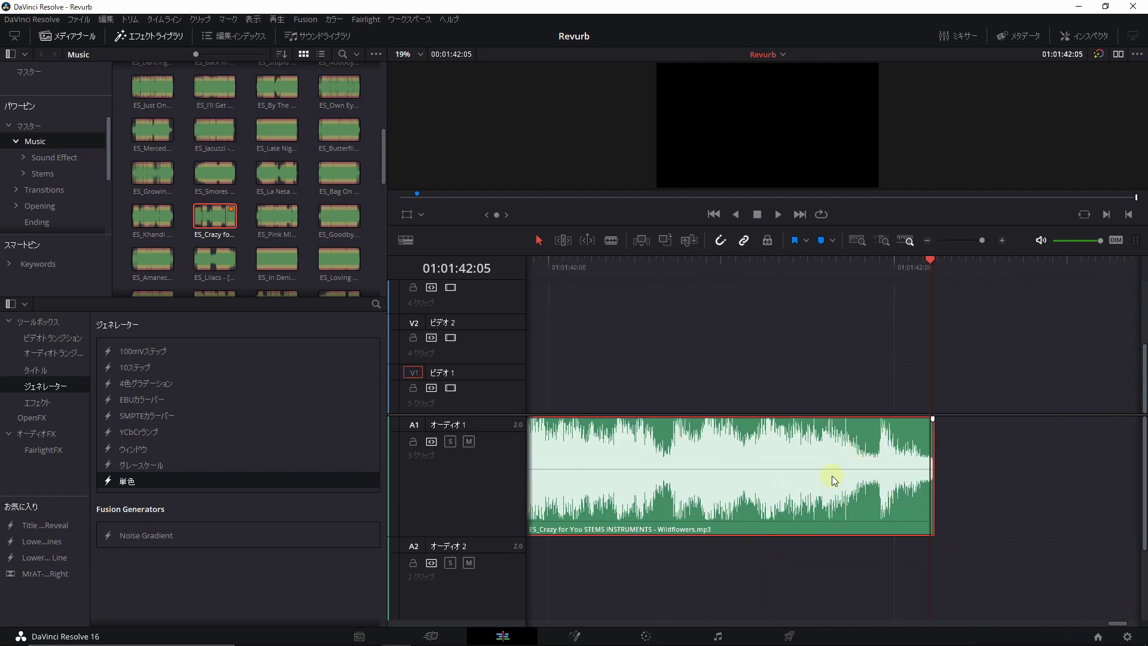
drag(831, 475, 834, 561)
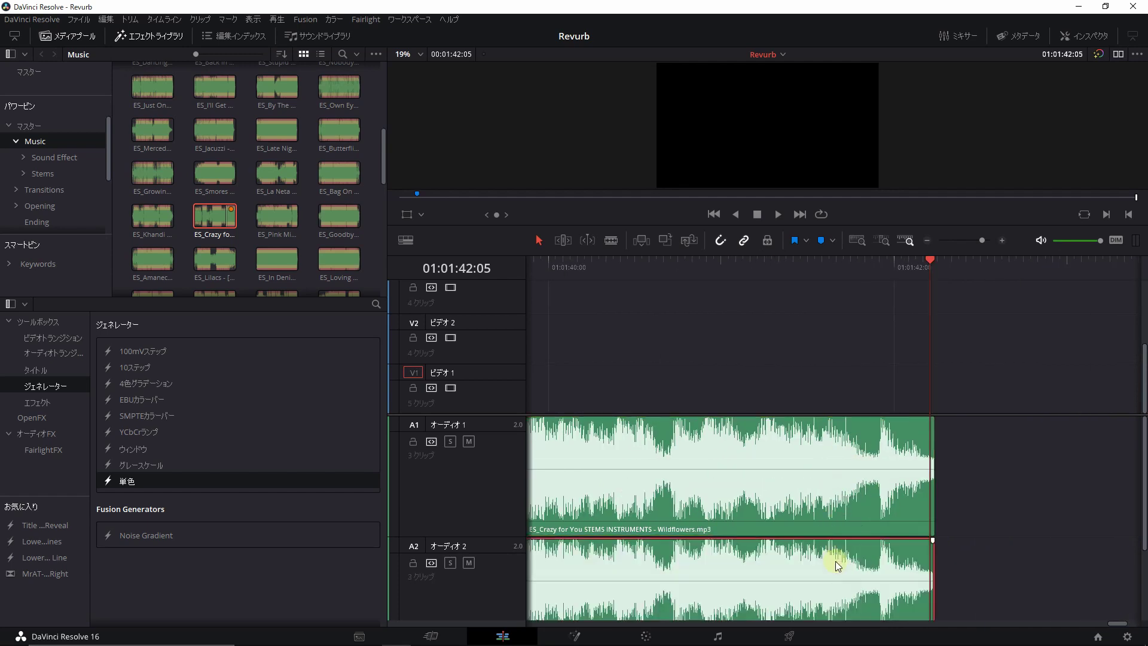
Step: Split the Audio 2 copy at 01:01:41:21 and delete the part before the cut
click(870, 368)
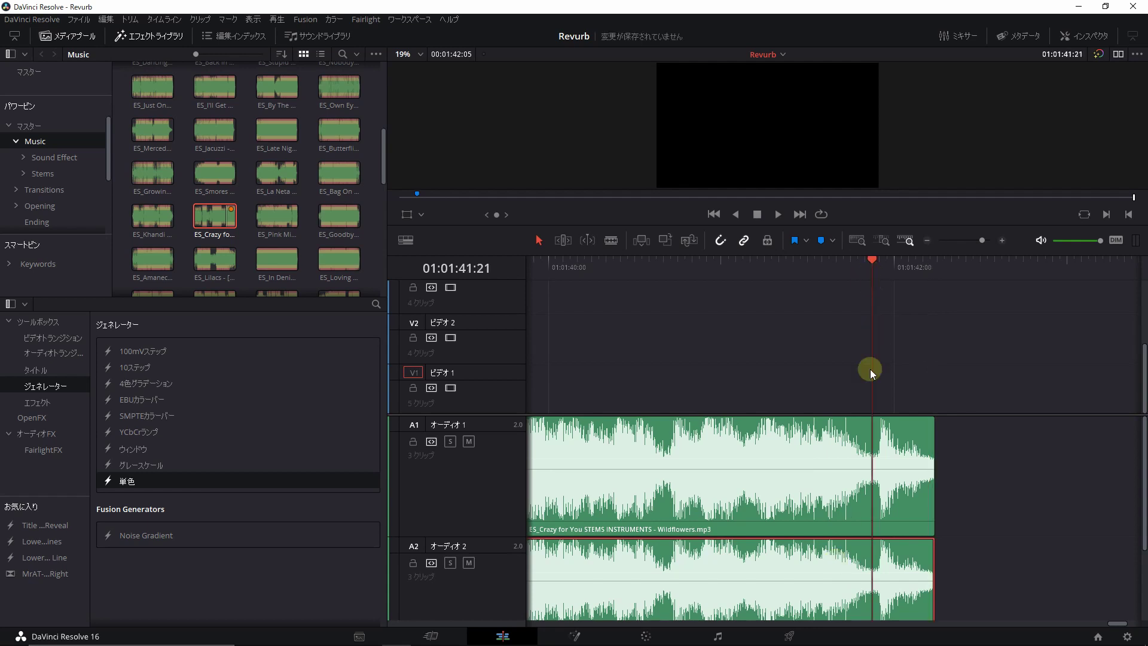
key(ctrl+b)
click(853, 574)
key(Delete)
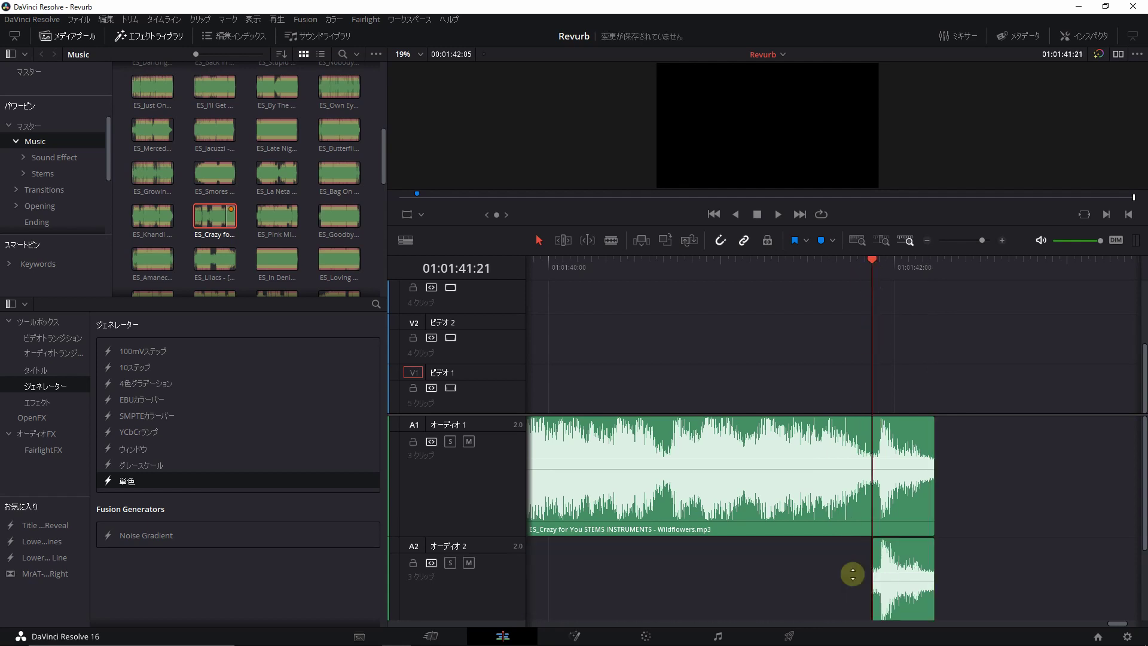
click(910, 583)
Step: Create a new compound clip named リバーブクリップ from the Audio 2 ending piece
right_click(907, 584)
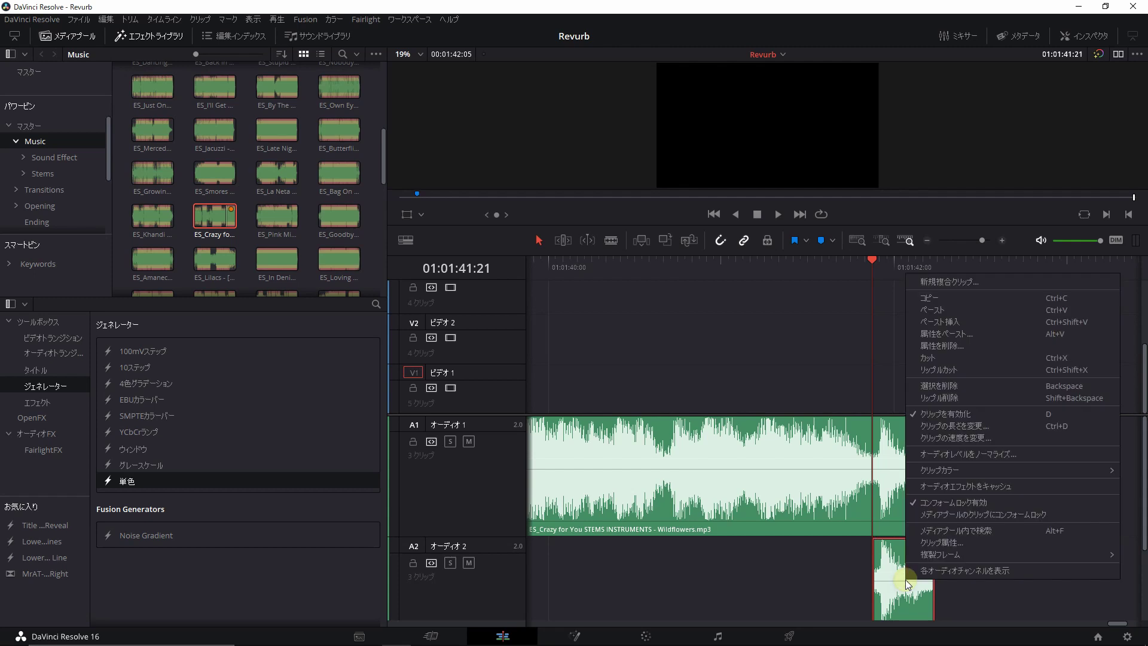
click(977, 286)
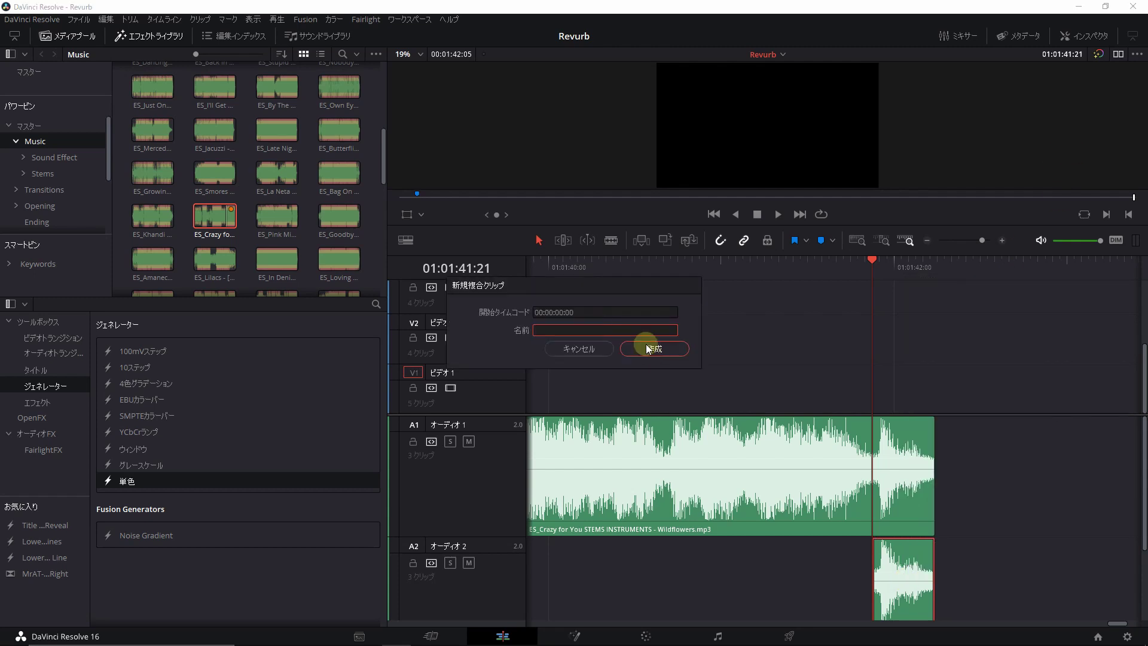
text(riba-bu)
key(space)
text(クリップ)
click(647, 349)
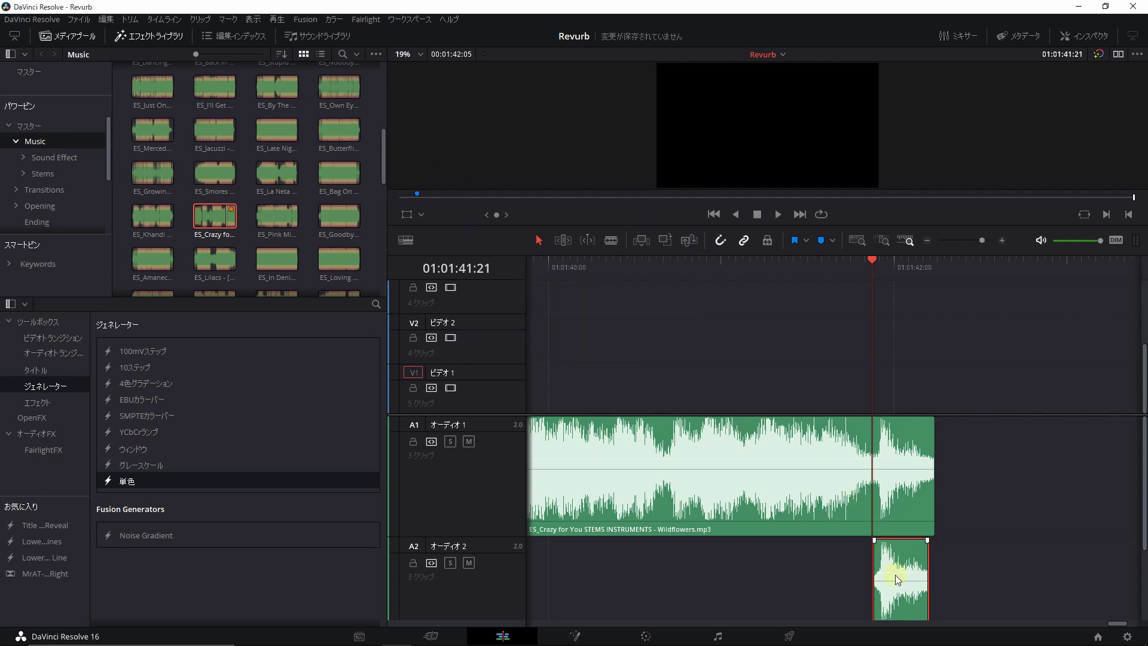
right_click(870, 581)
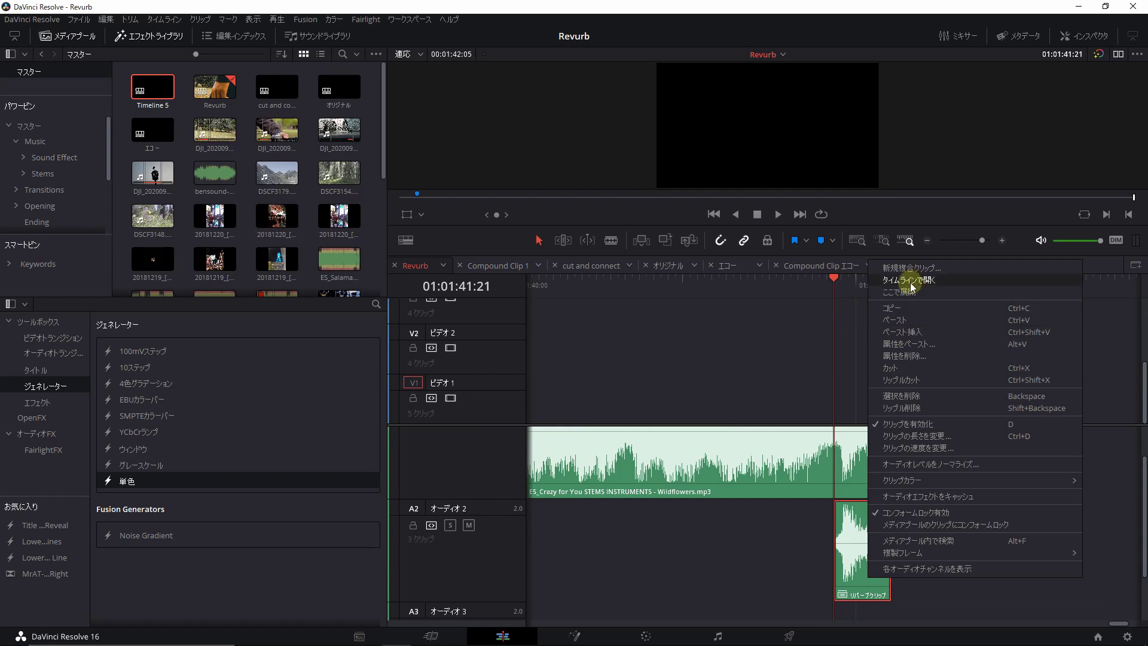
Step: Inside リバーブクリップ, copy the music onto a new Audio 2 track, lengthen it and mute the track
click(908, 280)
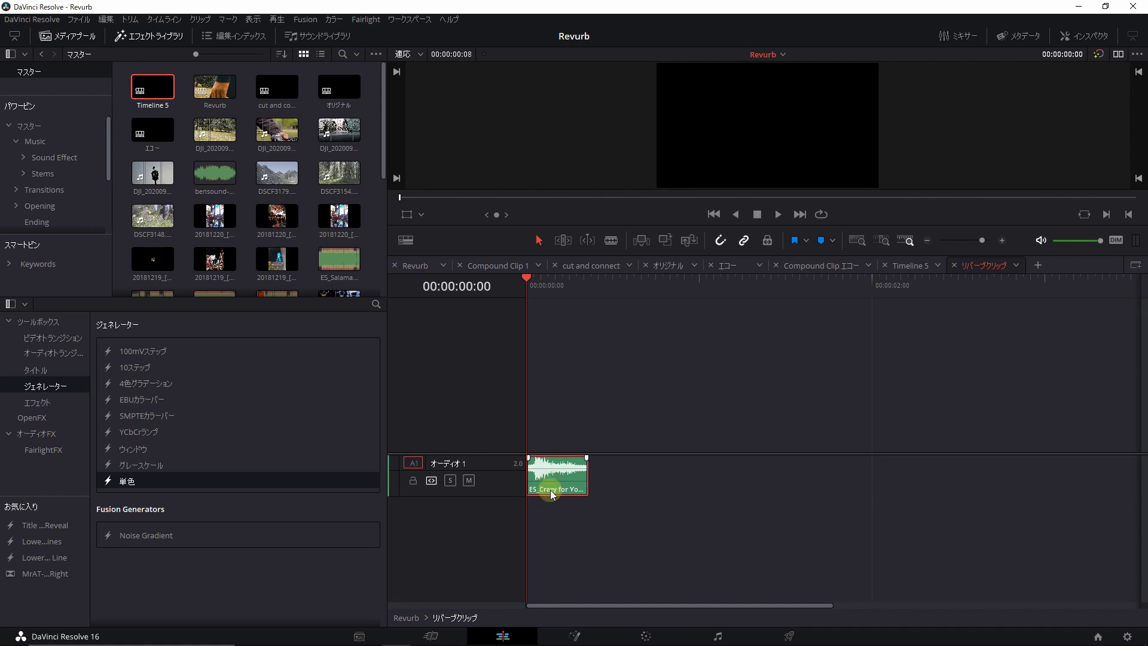
mouse_move(551, 494)
mouse_down()
mouse_move(551, 519)
mouse_move(1050, 506)
mouse_up()
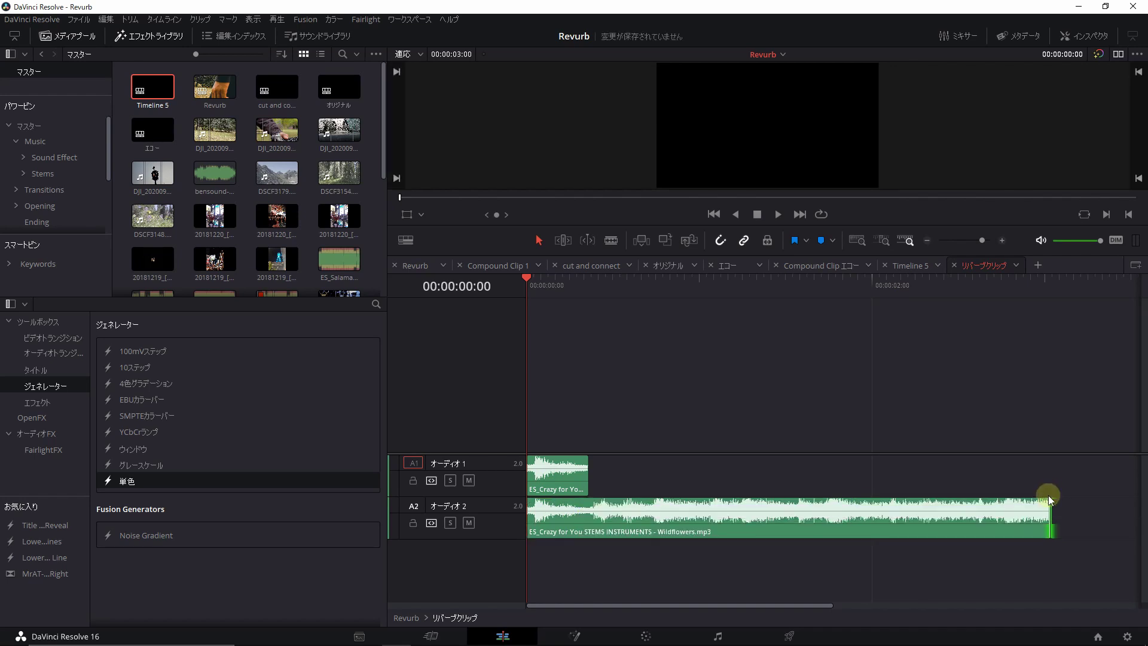
click(735, 502)
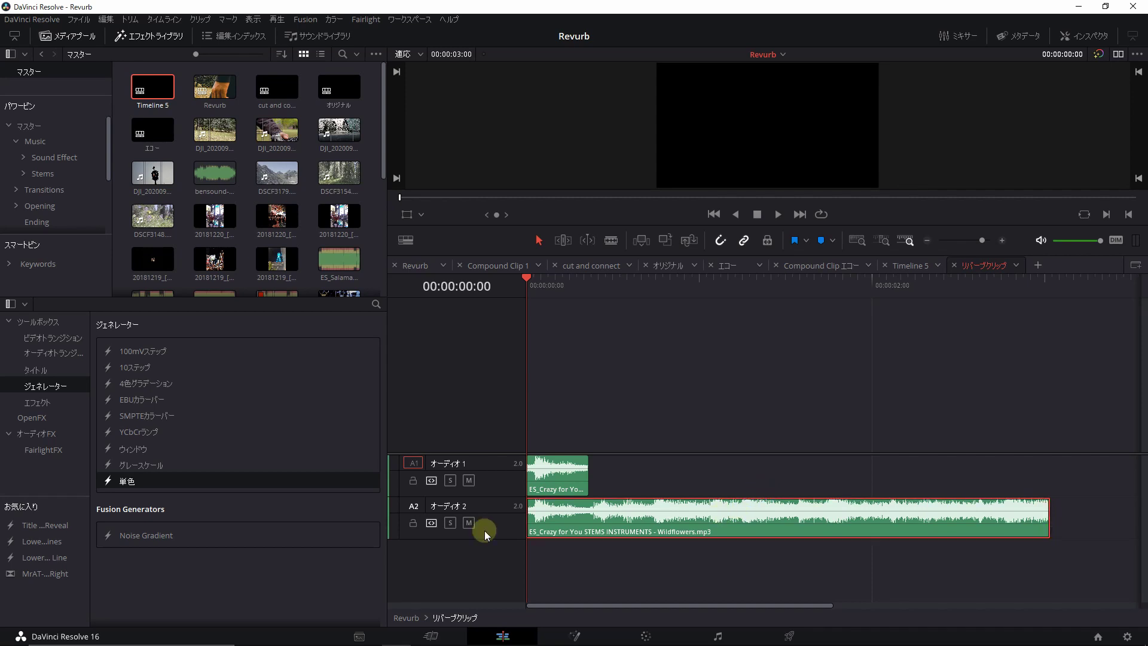
click(470, 524)
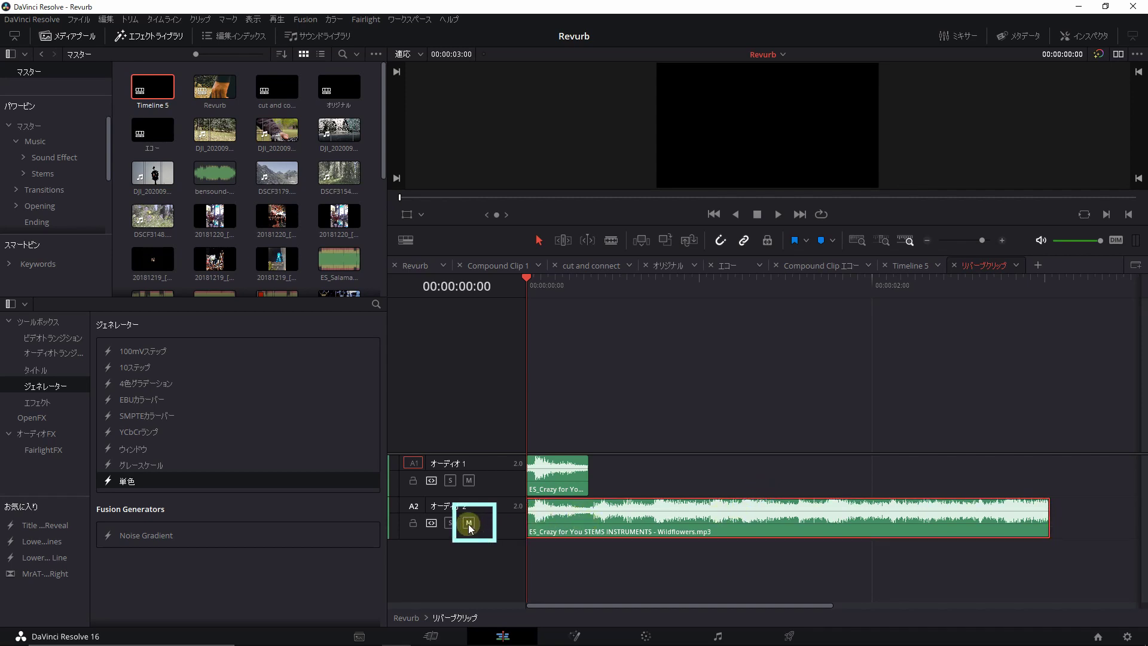
click(469, 524)
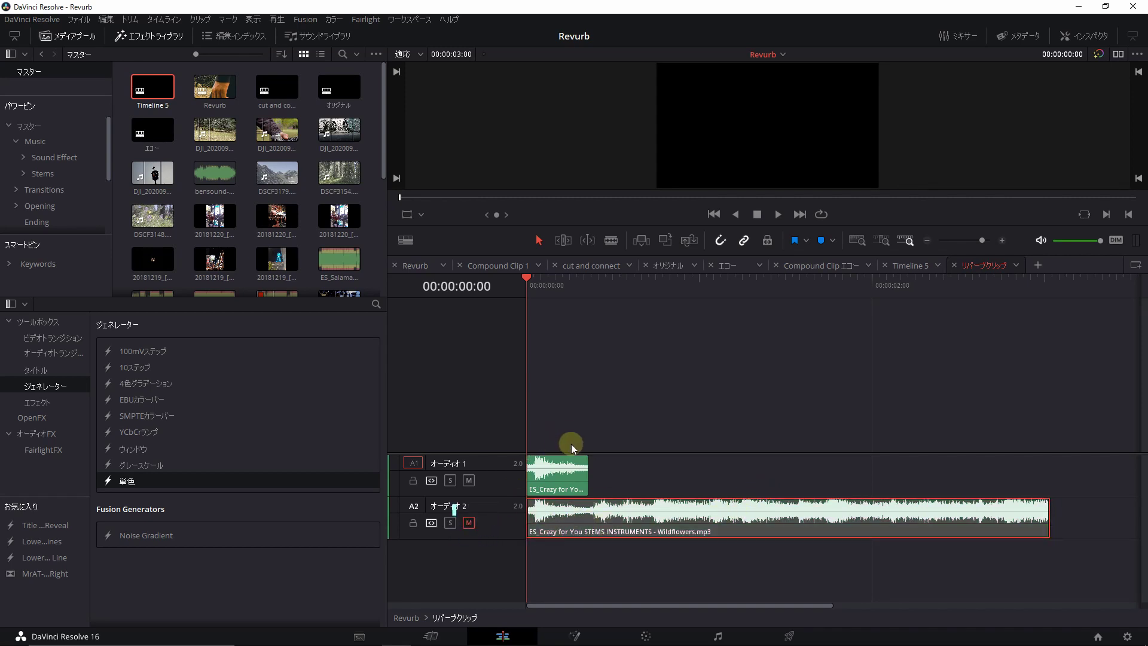
click(413, 266)
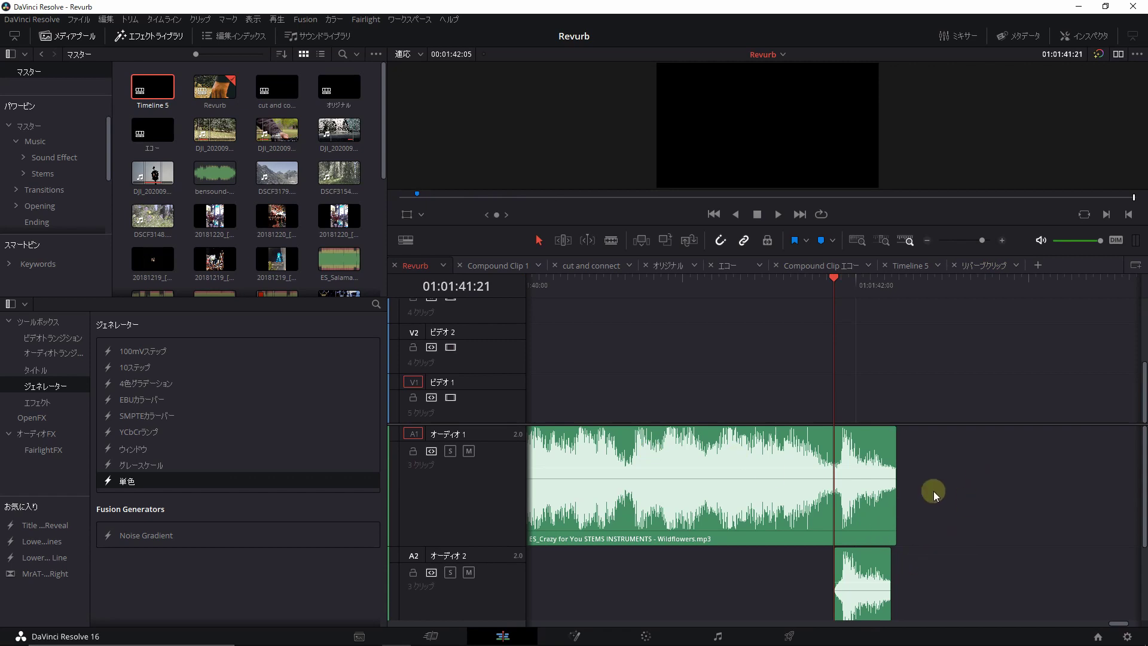
Step: Drag the リバーブクリップ clip's end well past the music, then park the playhead at 01:01:42:06
scroll(934, 495, down, 2)
click(873, 555)
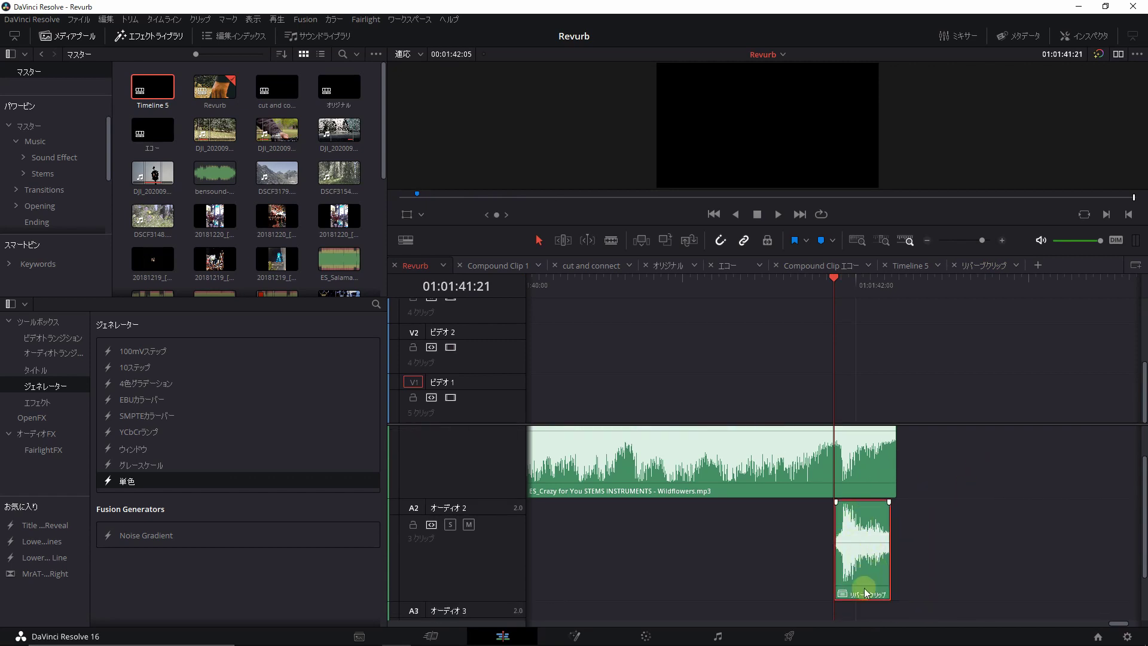
drag(891, 555, 1120, 546)
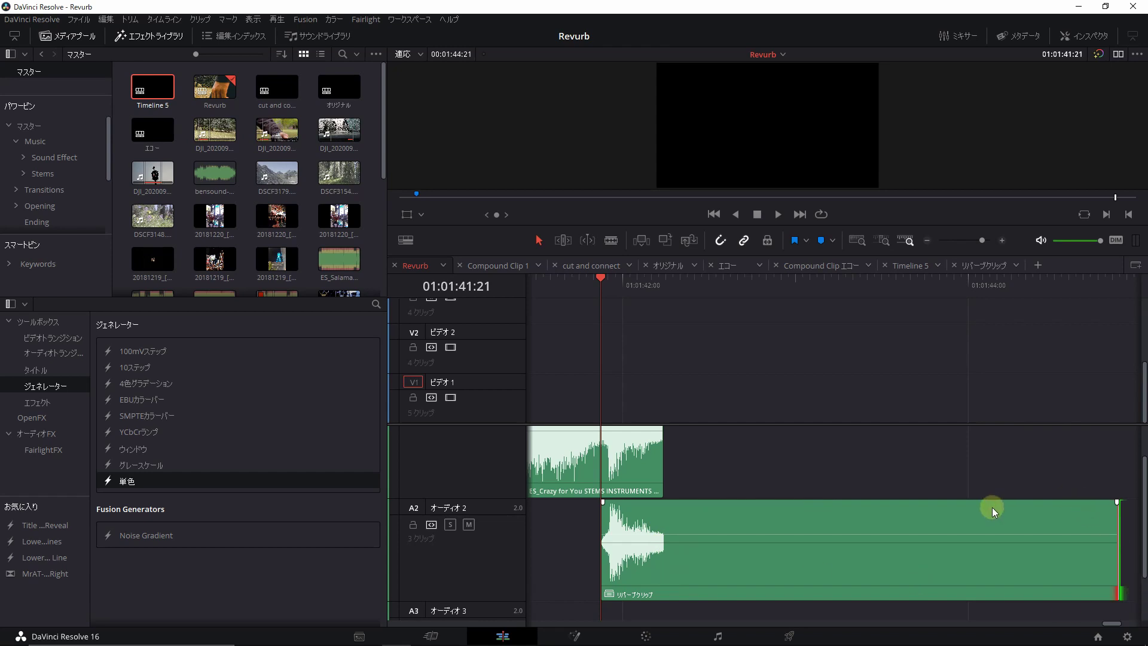
click(974, 266)
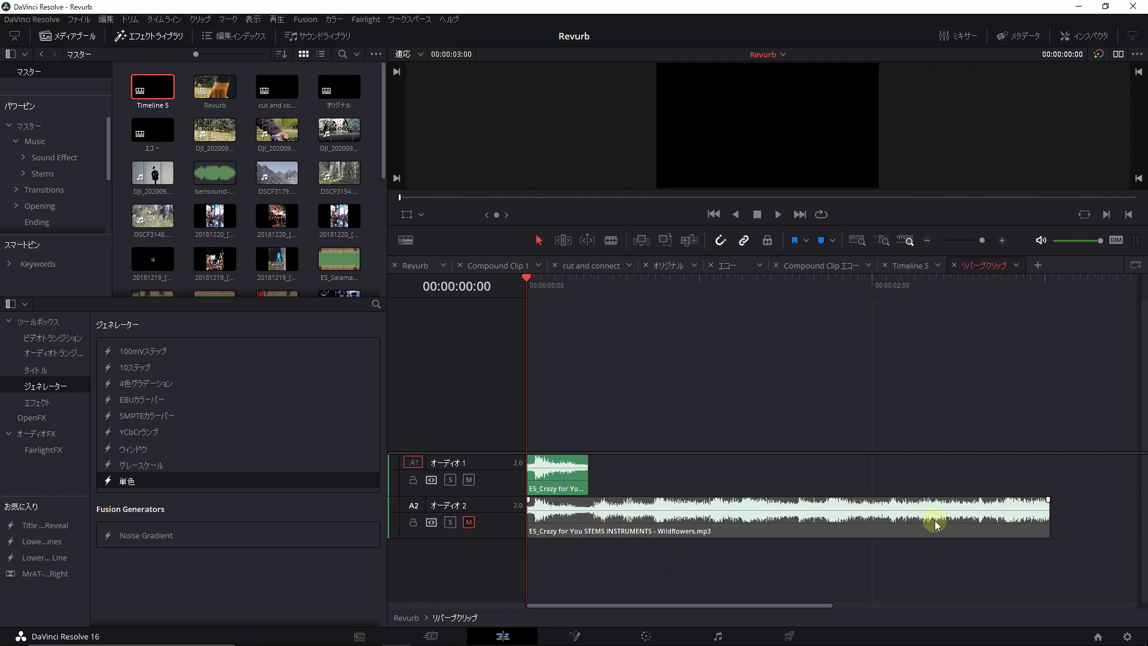
click(411, 265)
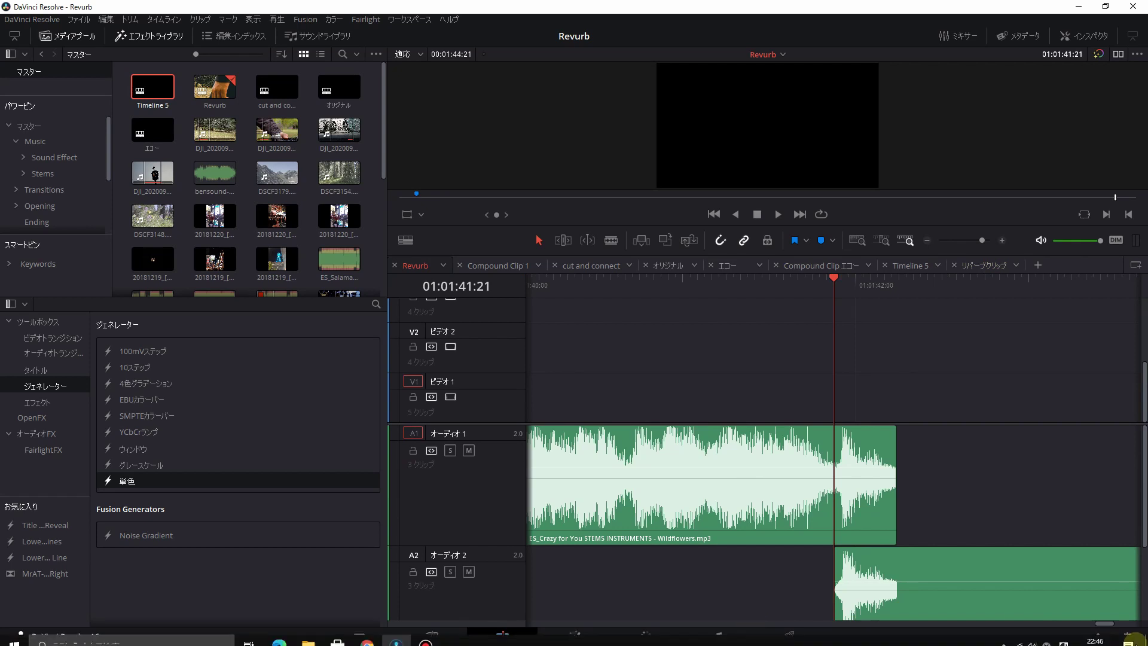
click(635, 298)
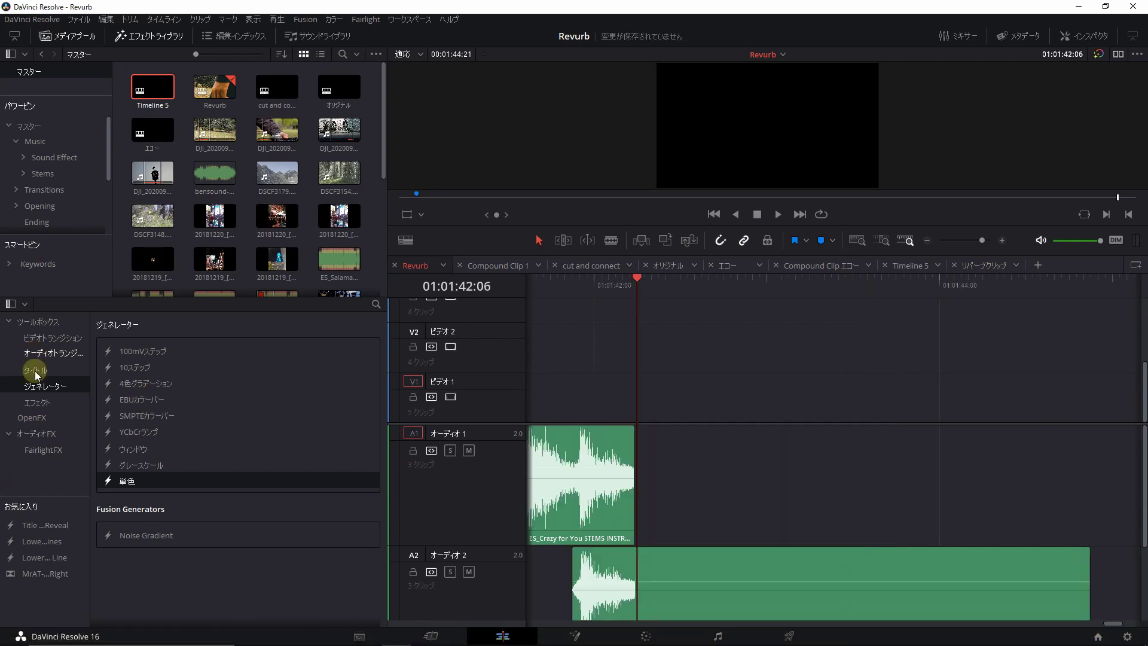
Step: Apply the Reverb audio effect to the リバーブクリップ compound clip
click(37, 433)
scroll(165, 461, down, 3)
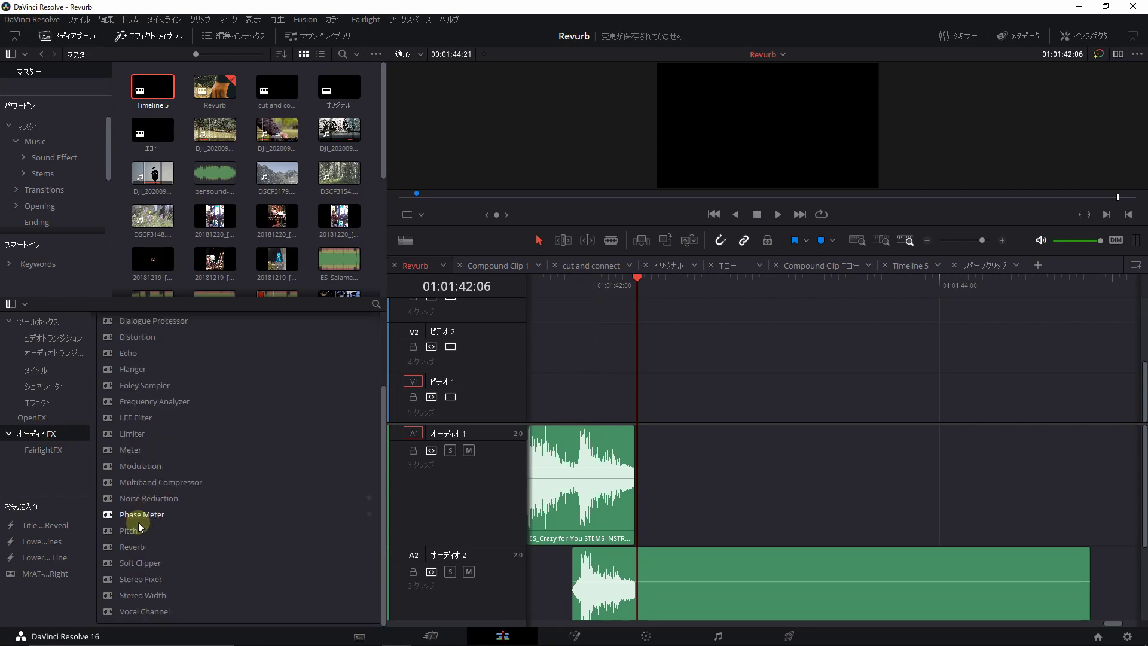
drag(143, 550, 601, 577)
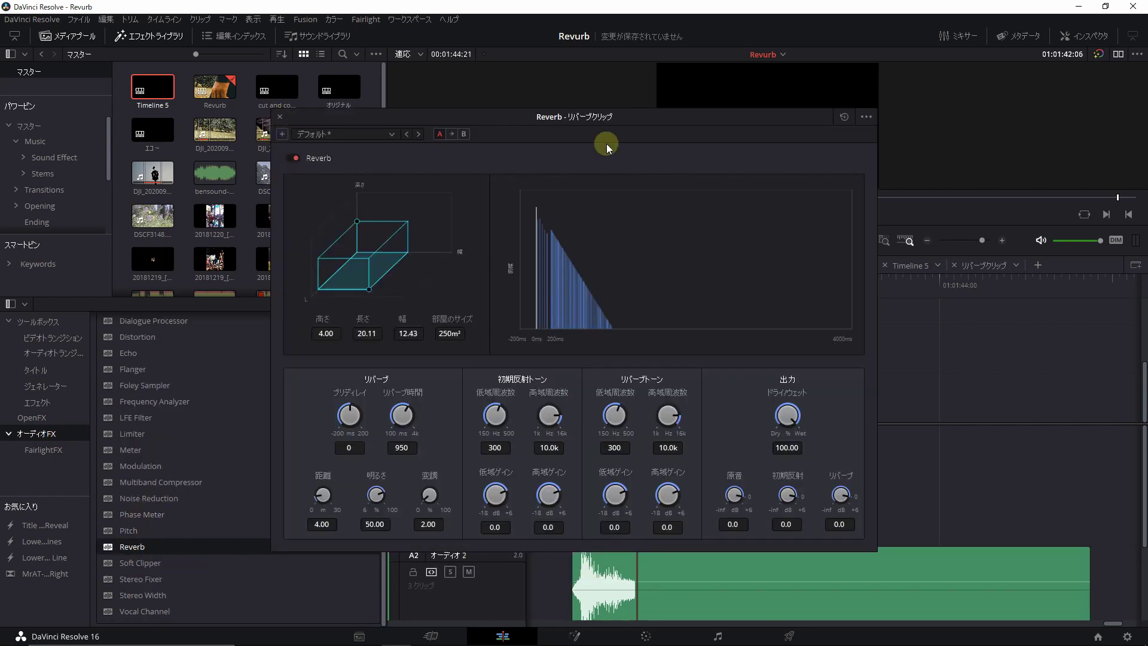
drag(623, 120, 375, 56)
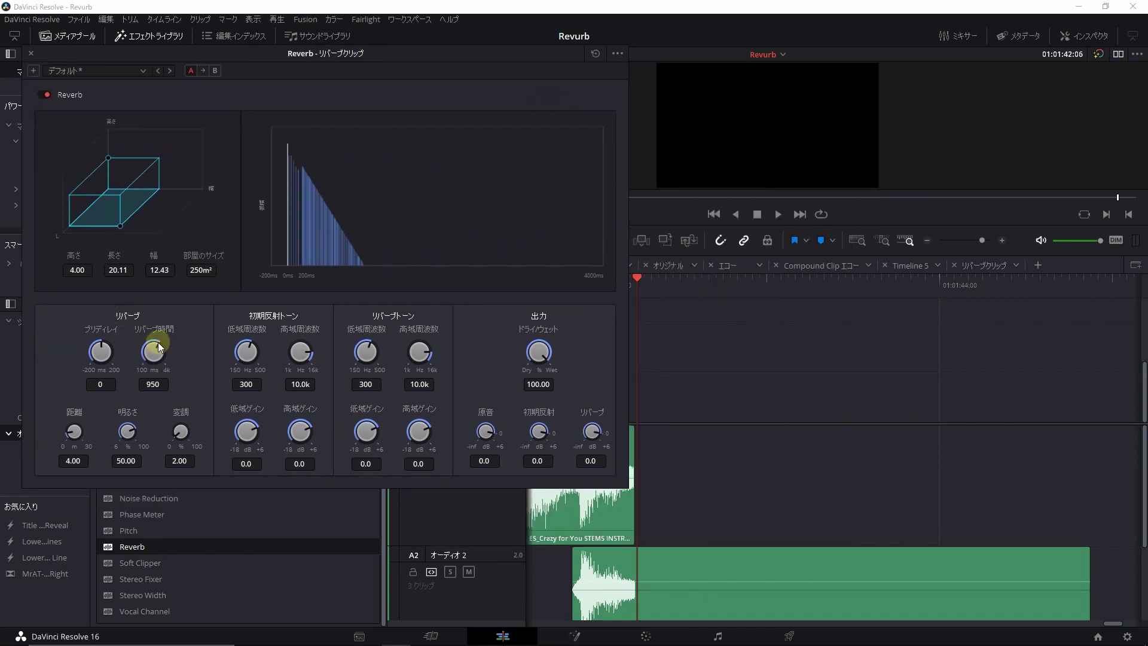
Step: Set the reverb time to 2435 ms and lower the dry/wet mix to 65.58
drag(159, 346, 197, 395)
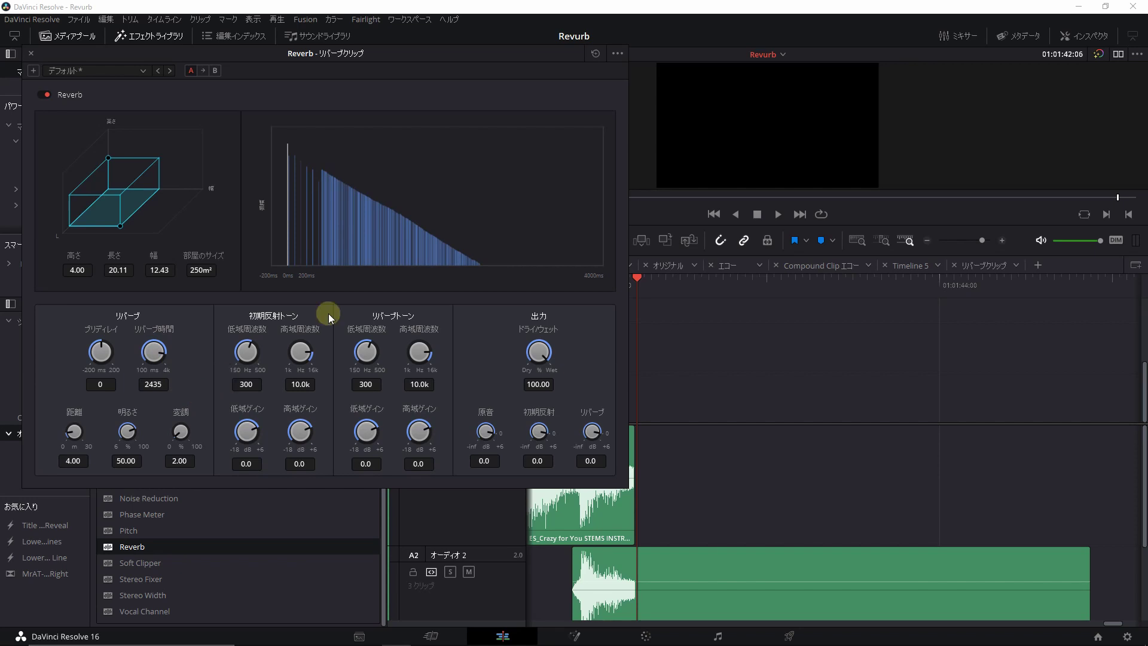
drag(551, 346, 497, 294)
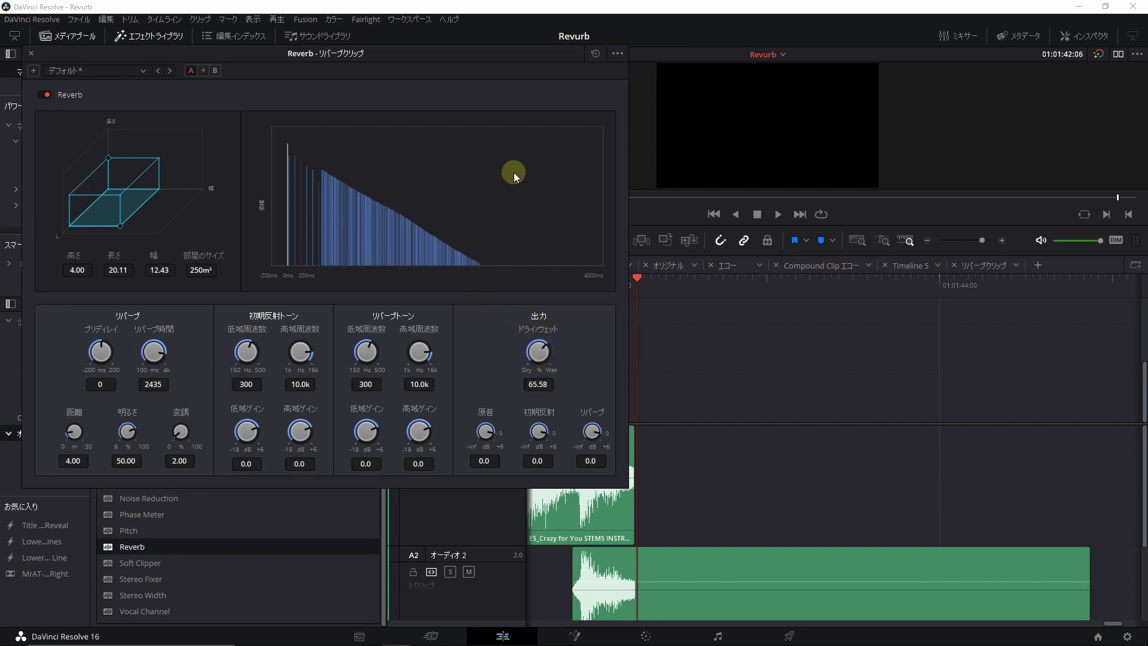
drag(532, 51, 433, 48)
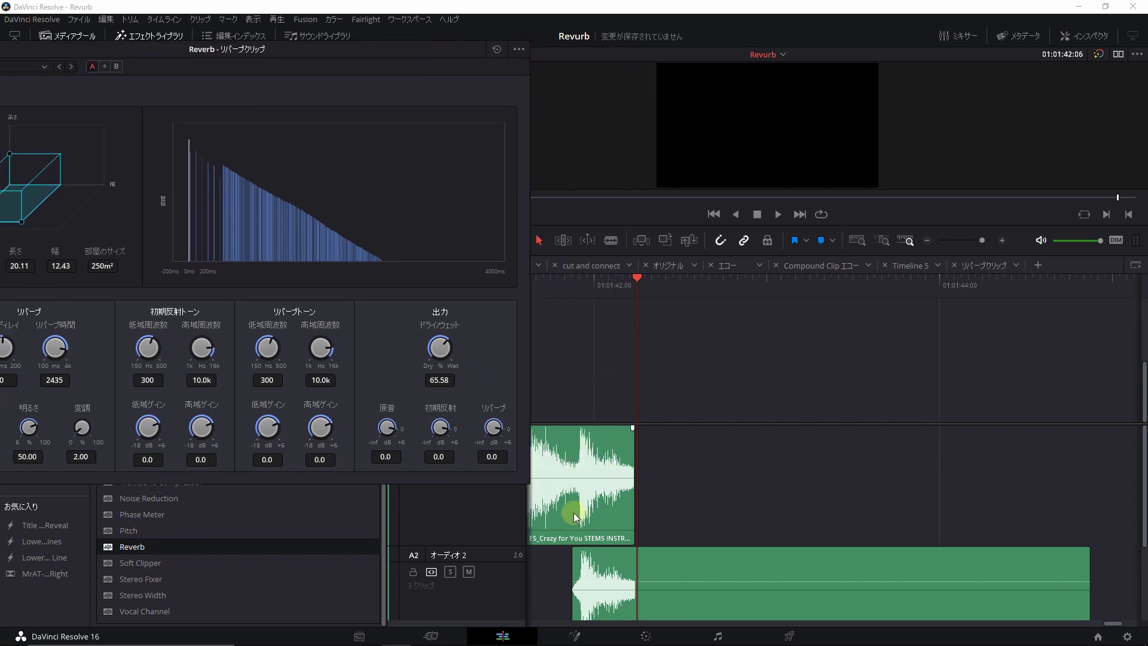
Step: Play the ending to audition the reverb tail
click(542, 293)
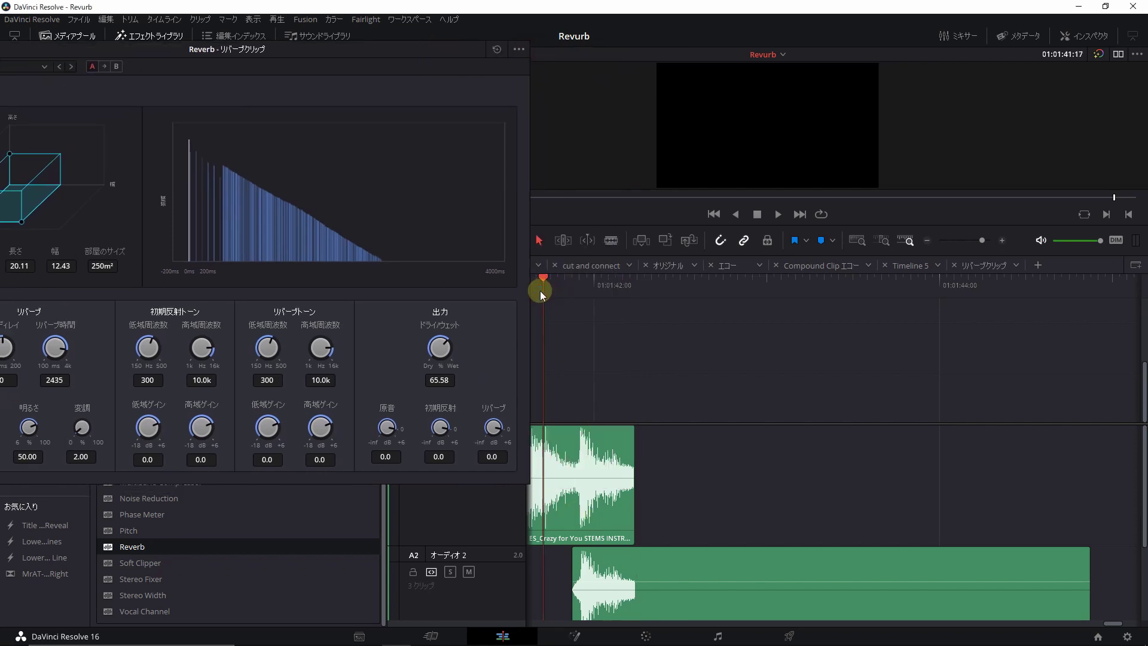
key(space)
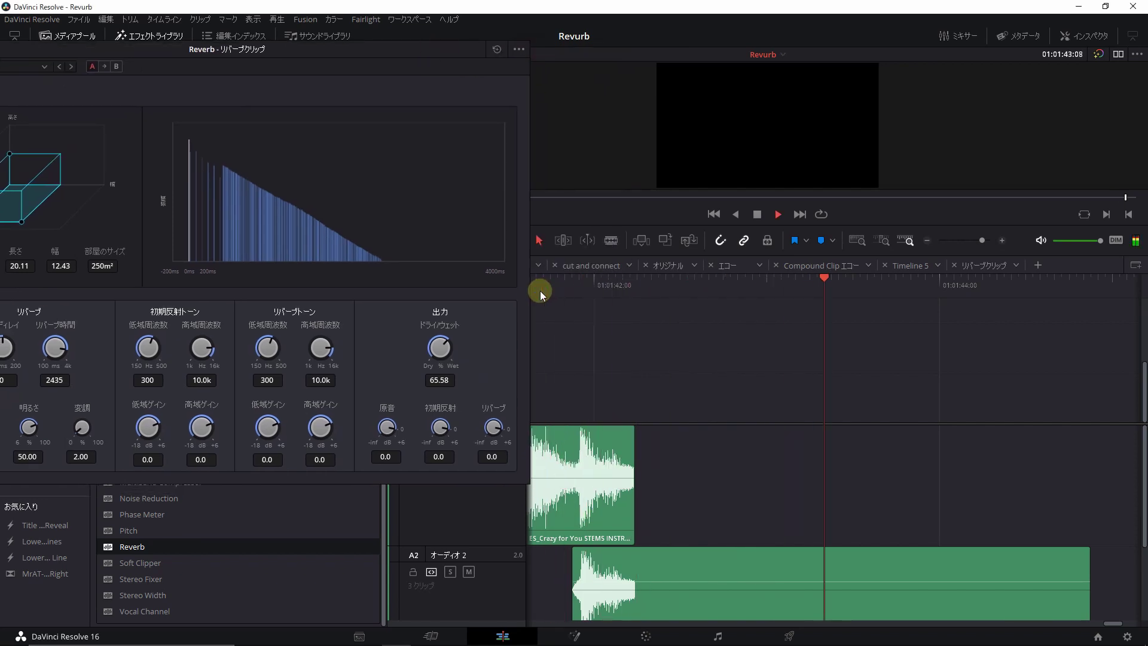
key(space)
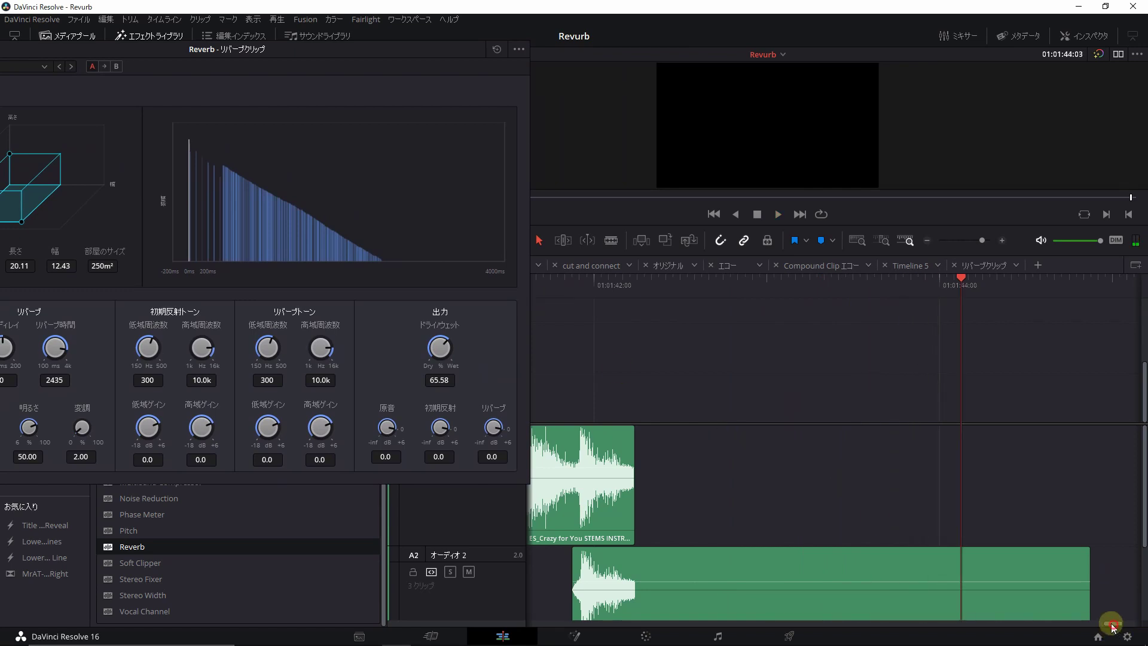
Step: Close the Reverb settings window and scrub back to the ending under the D-Studio title
drag(1113, 626, 1100, 626)
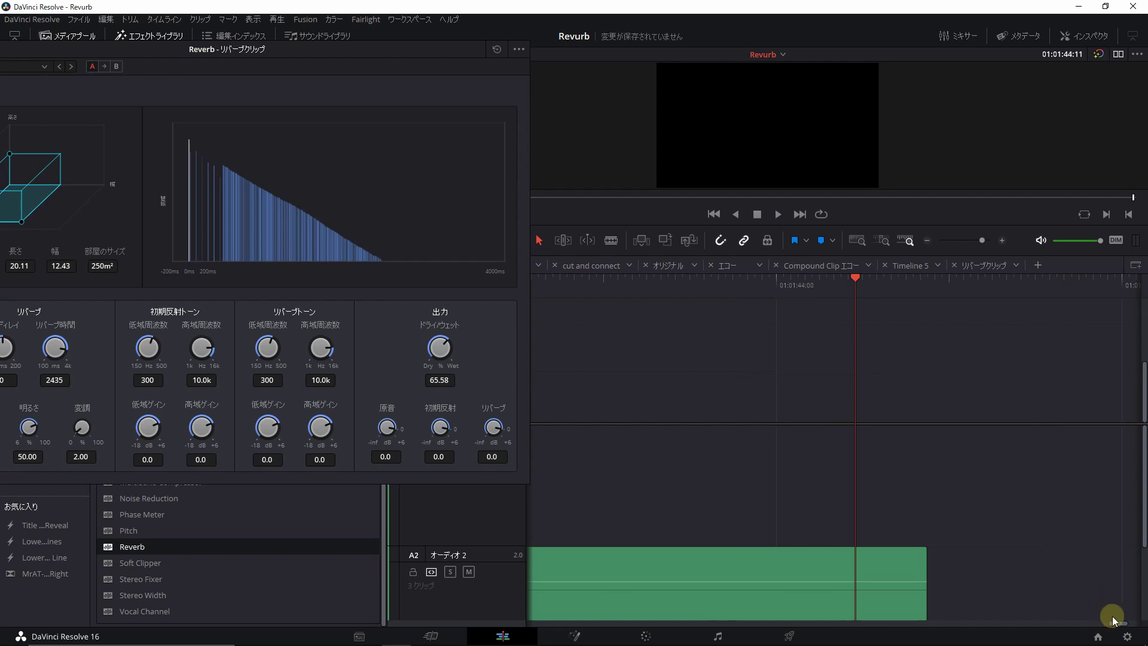
drag(1119, 626, 1098, 627)
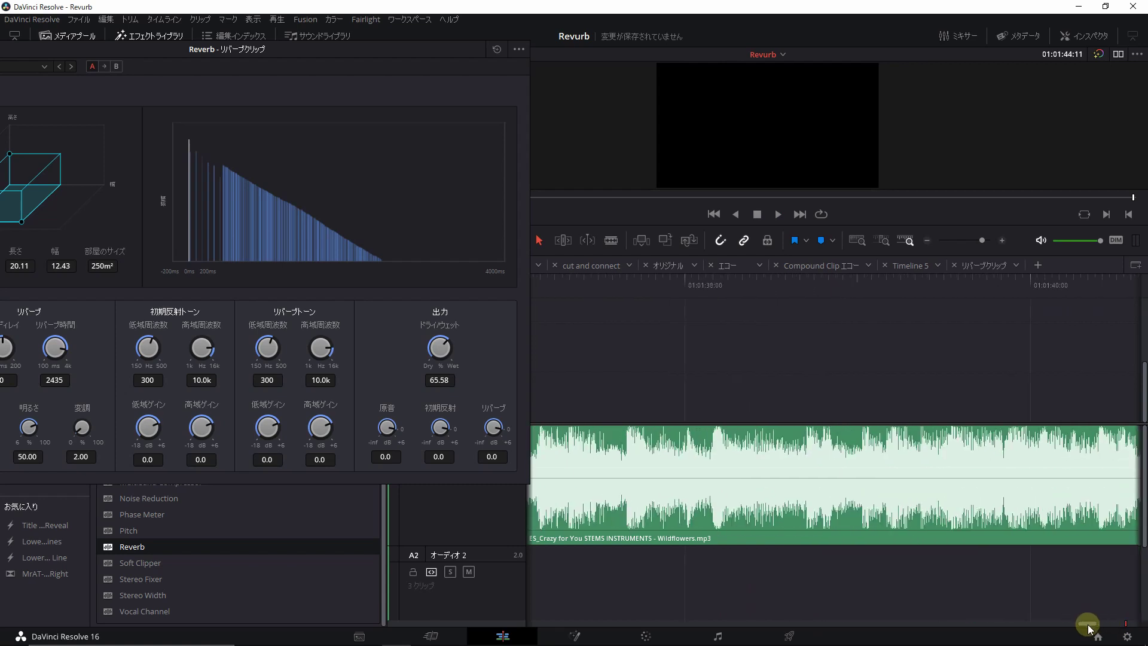
drag(1099, 627, 695, 623)
drag(741, 281, 523, 314)
mouse_move(720, 326)
mouse_down()
mouse_move(1114, 360)
mouse_move(973, 377)
mouse_up()
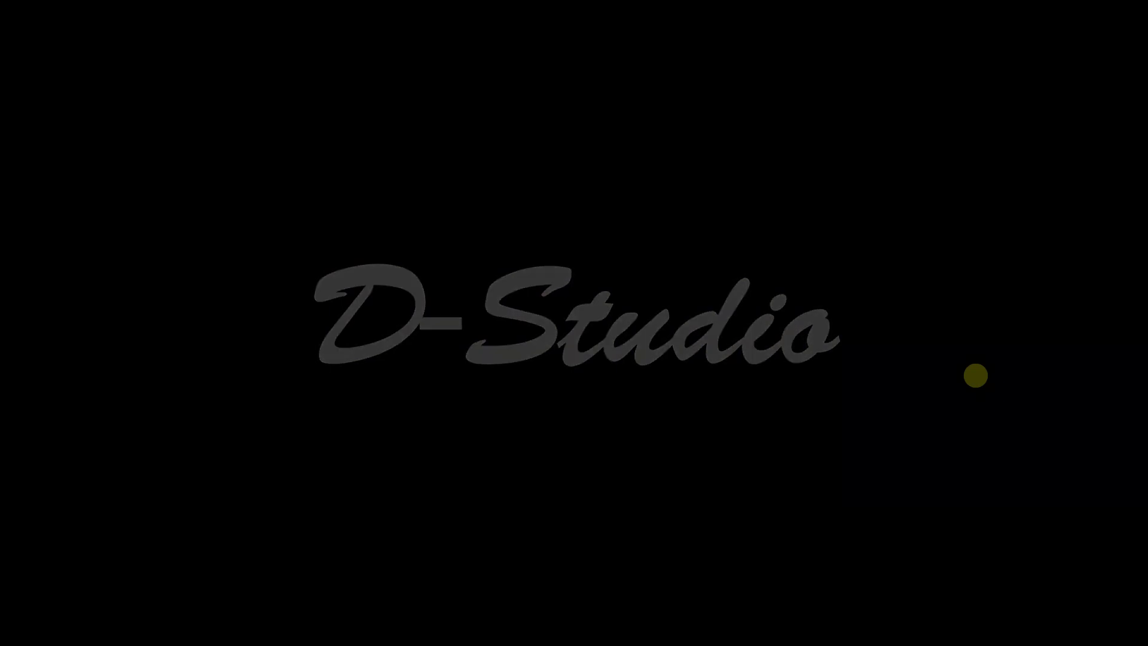
key(Escape)
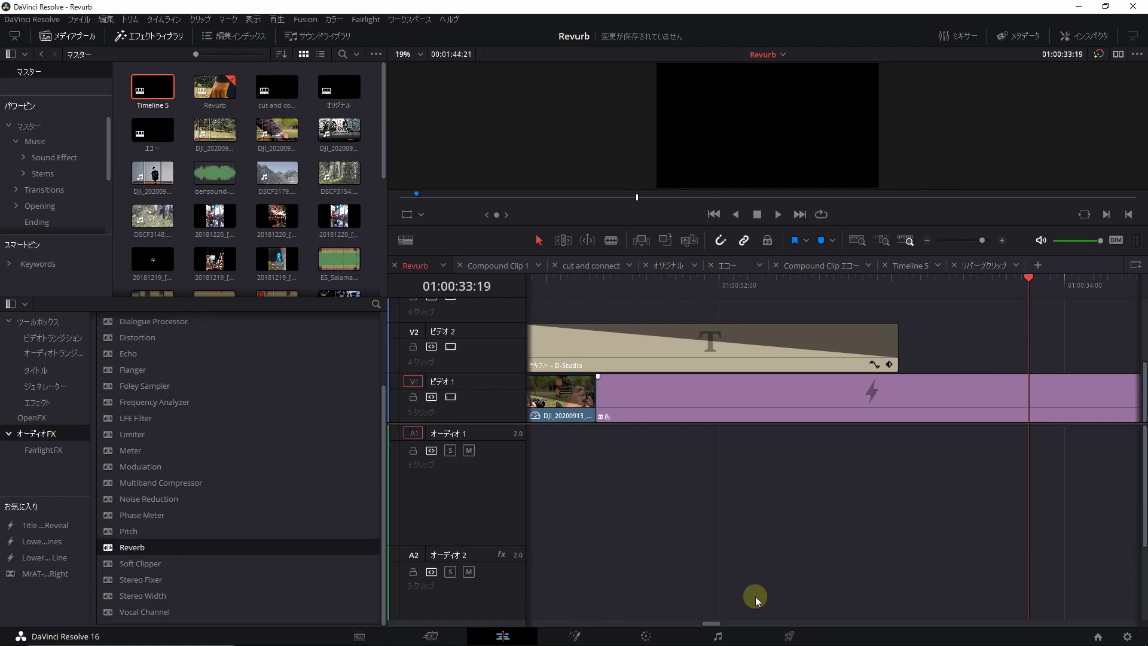
Step: Play the music's ending near the title to hear the reverb tail
click(698, 288)
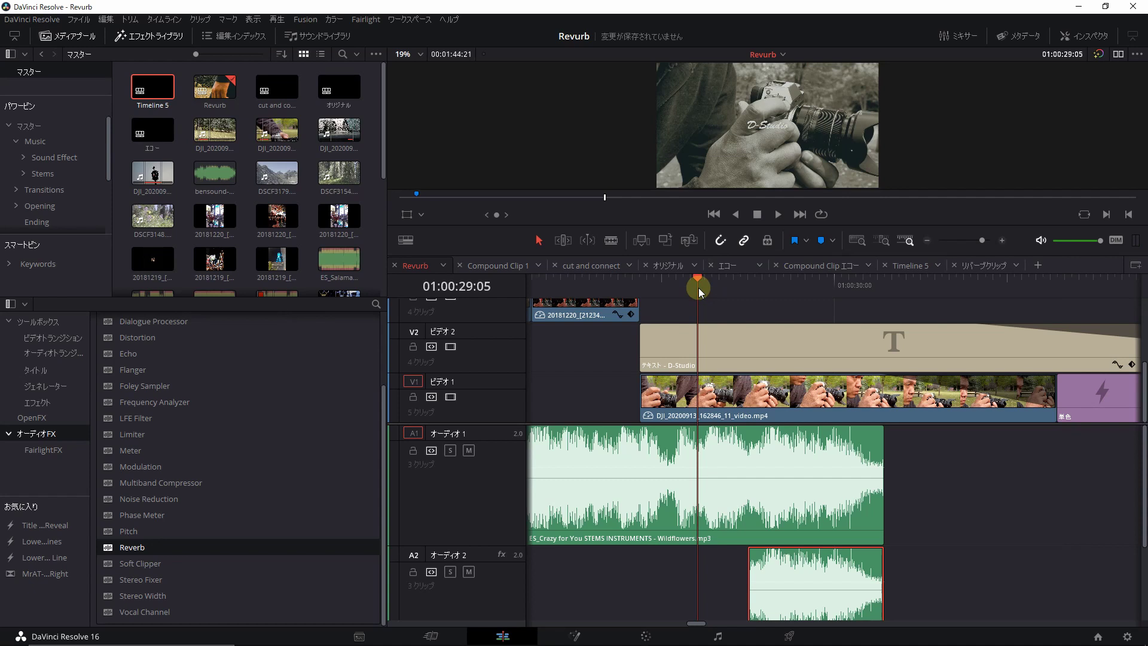
click(565, 285)
key(space)
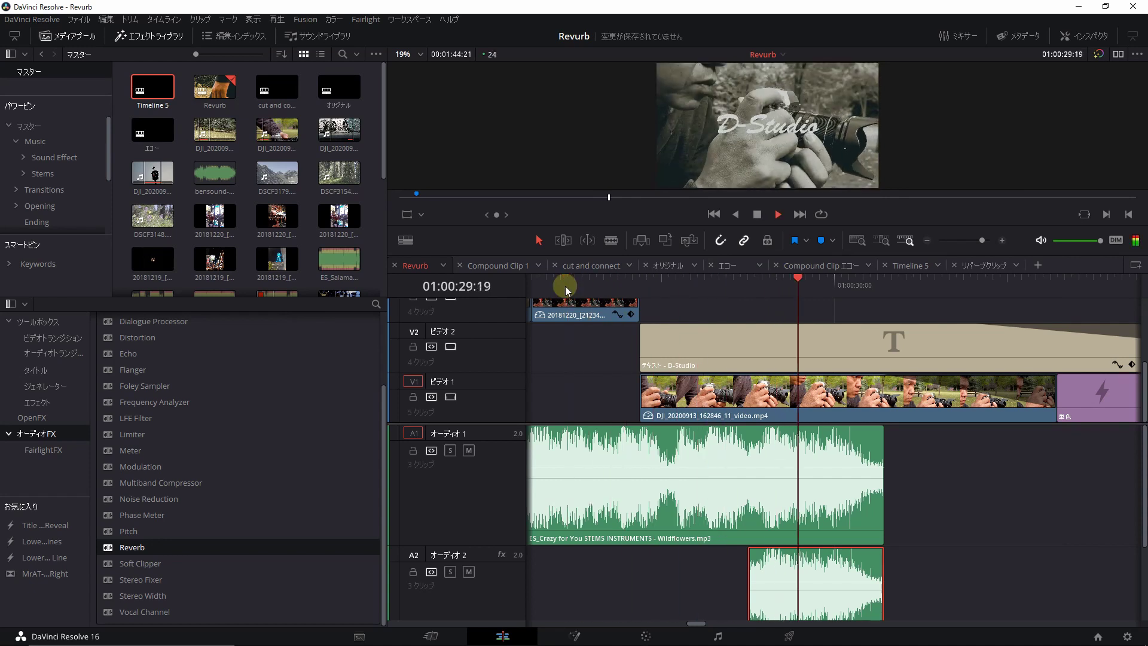
click(533, 282)
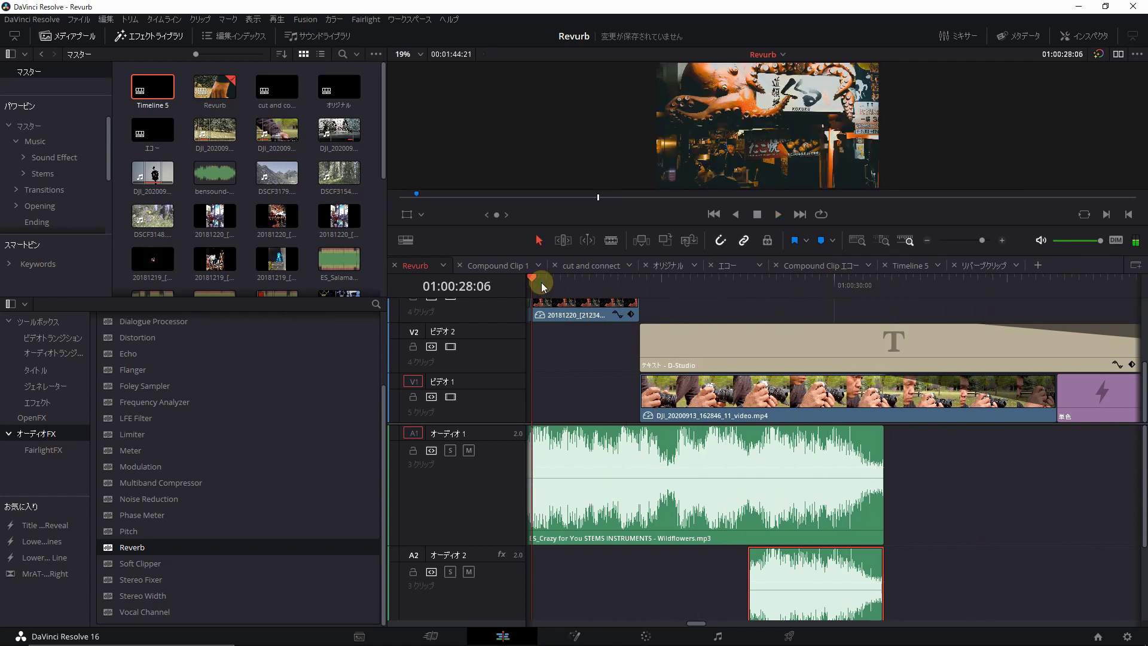
Step: Draw a long fade-out on the A1 Wildflowers clip and play it back
mouse_move(877, 445)
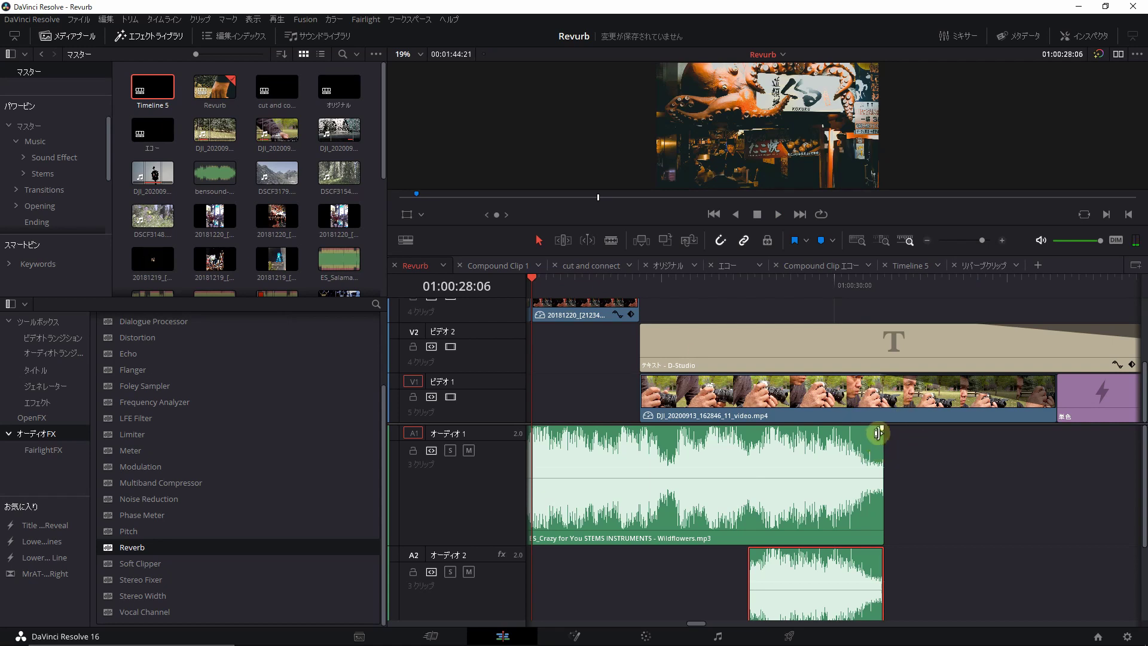
click(881, 429)
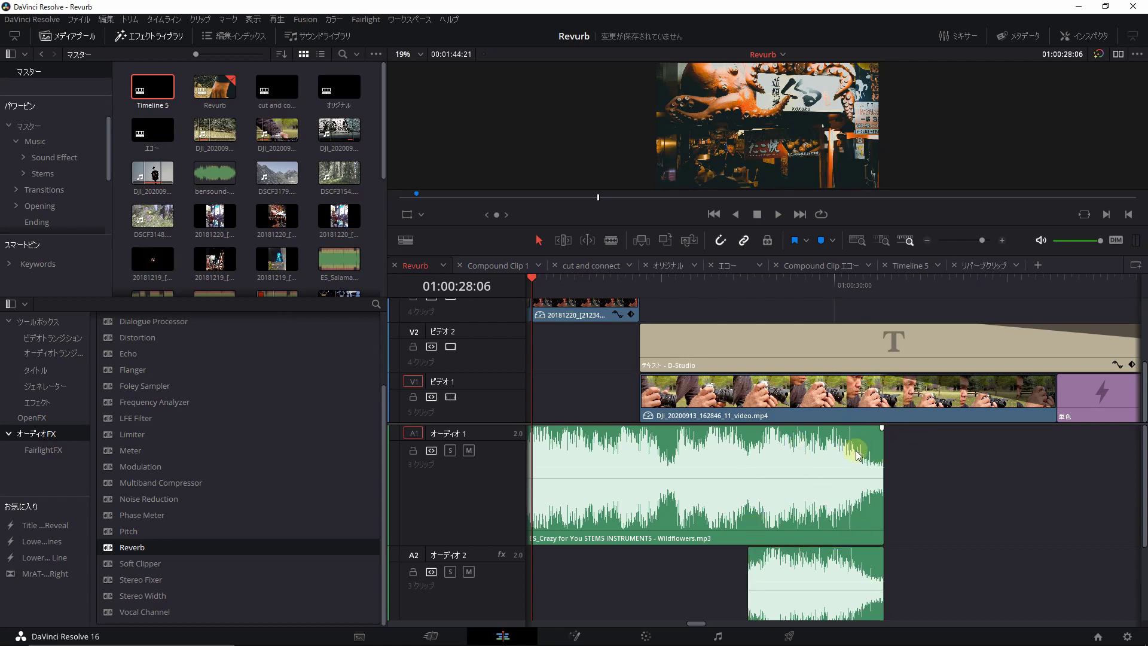
drag(881, 430, 744, 449)
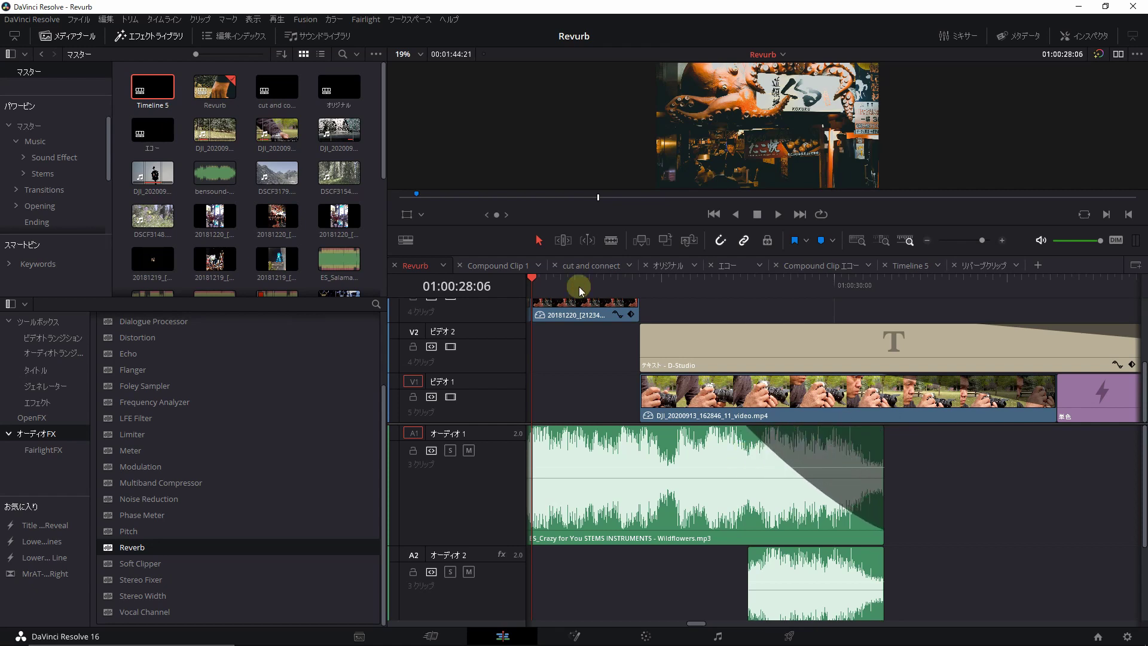
key(space)
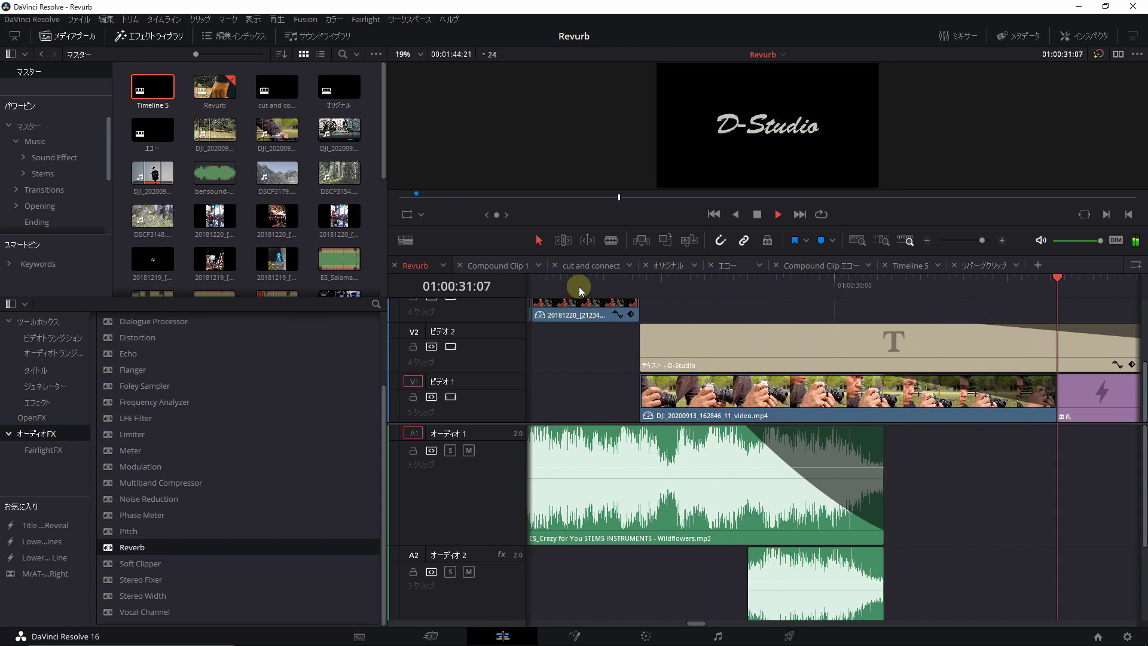
key(space)
Step: Shorten the A1 fade-out slightly, replay the ending, and save the project
drag(705, 623, 687, 621)
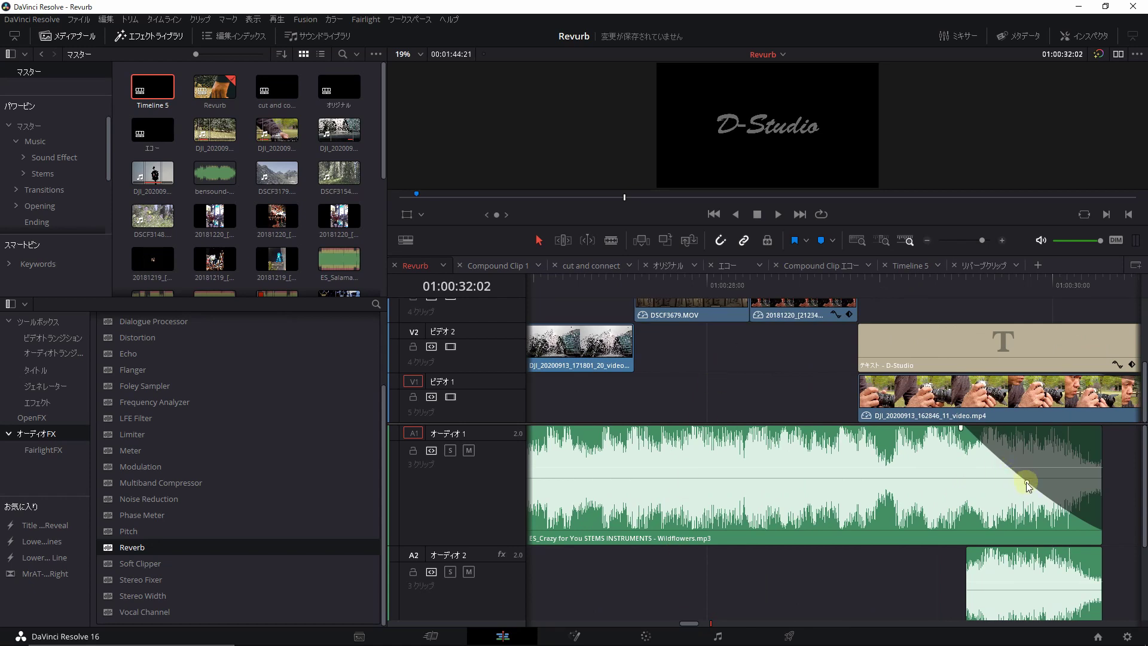
drag(1026, 486, 1012, 486)
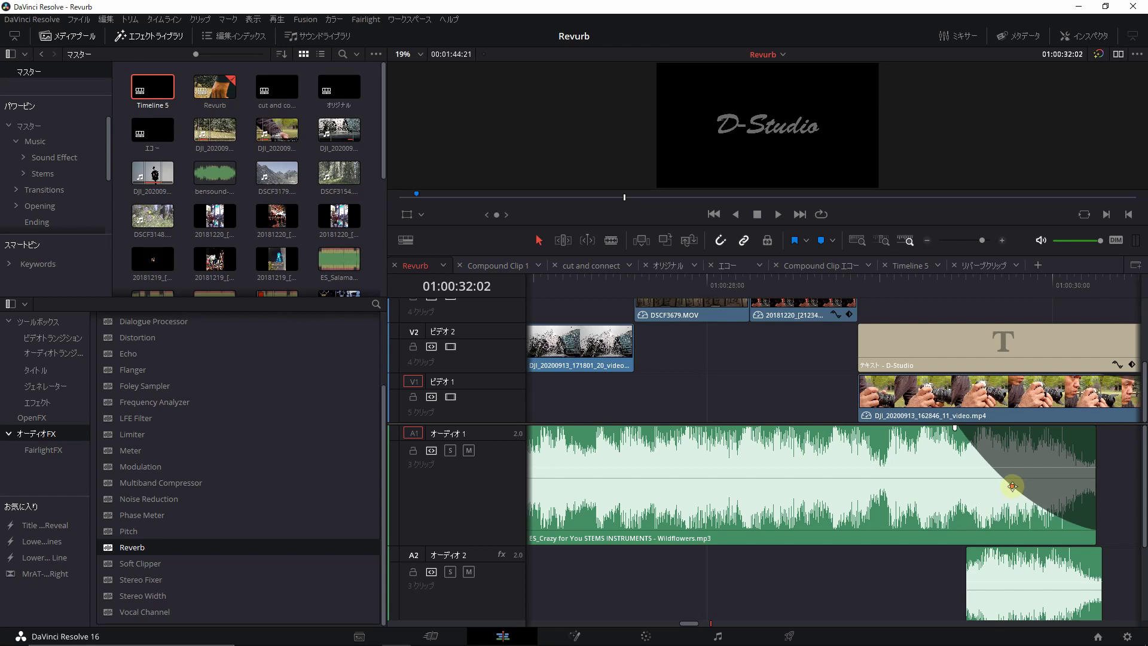
drag(954, 428, 965, 428)
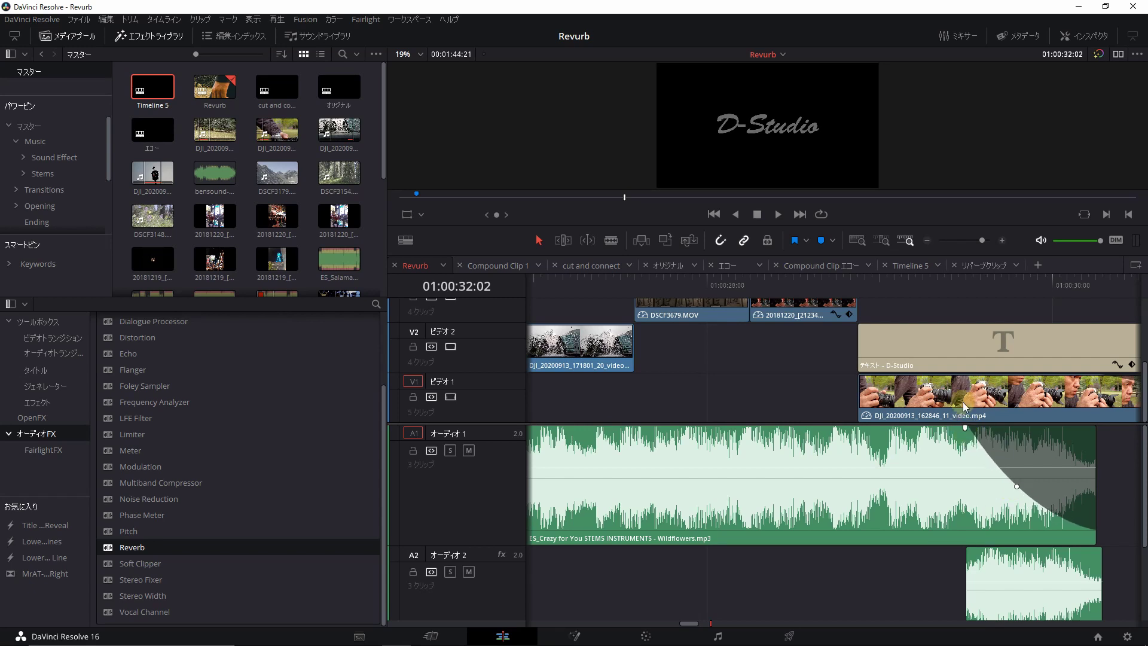
drag(814, 289, 560, 297)
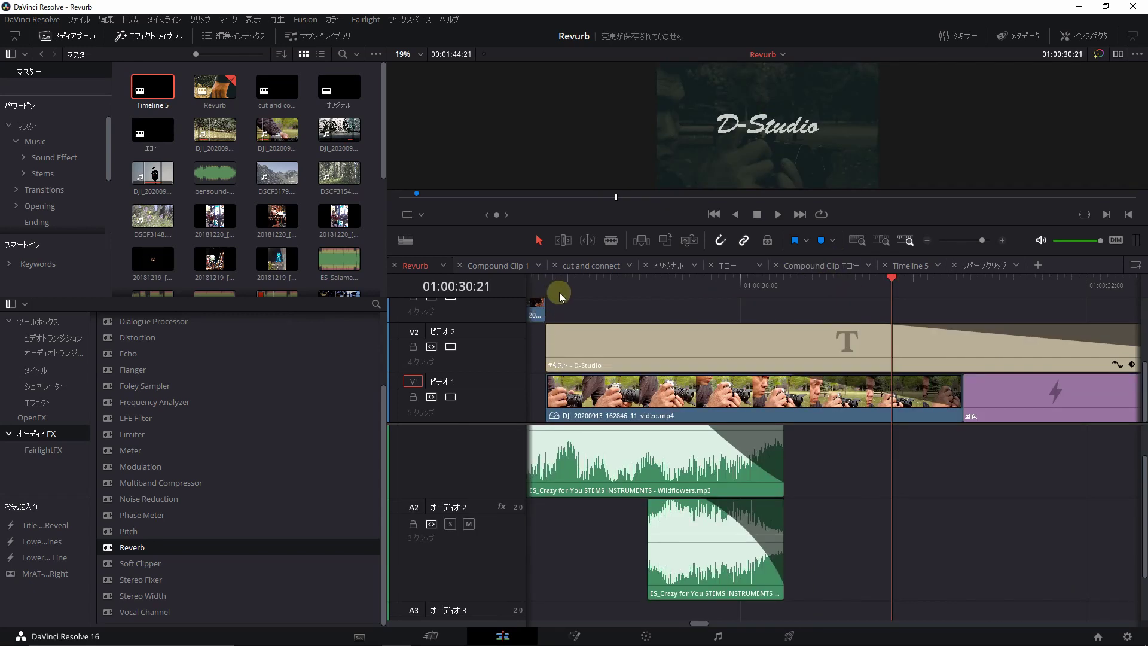
click(560, 297)
key(space)
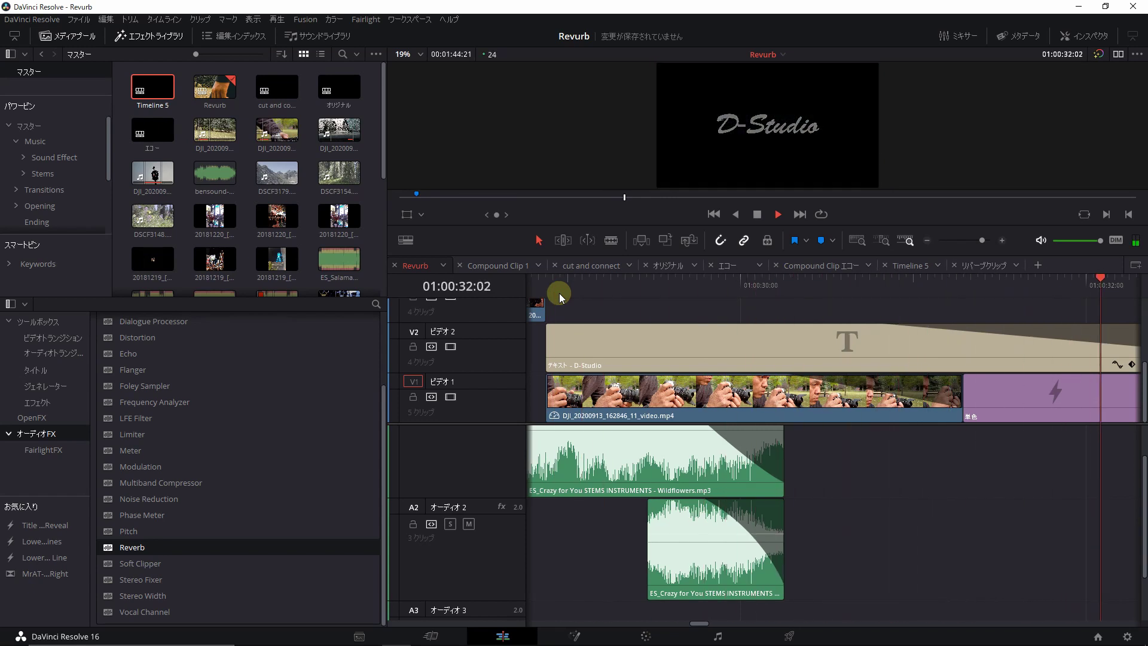
key(ctrl+s)
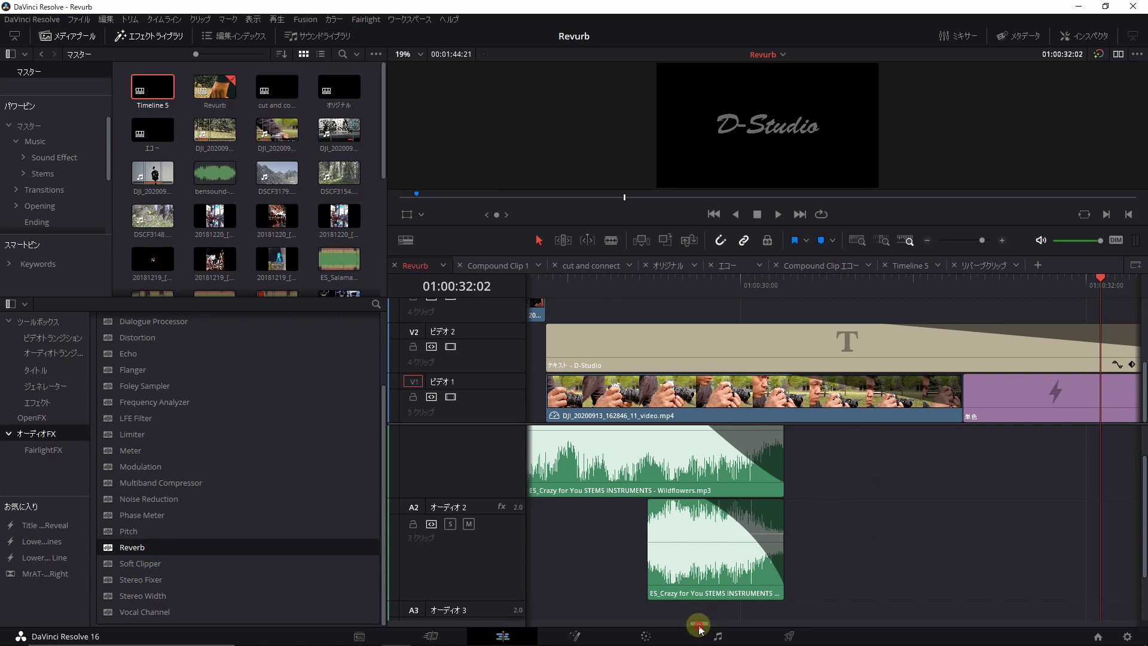
drag(701, 629, 695, 628)
mouse_move(693, 379)
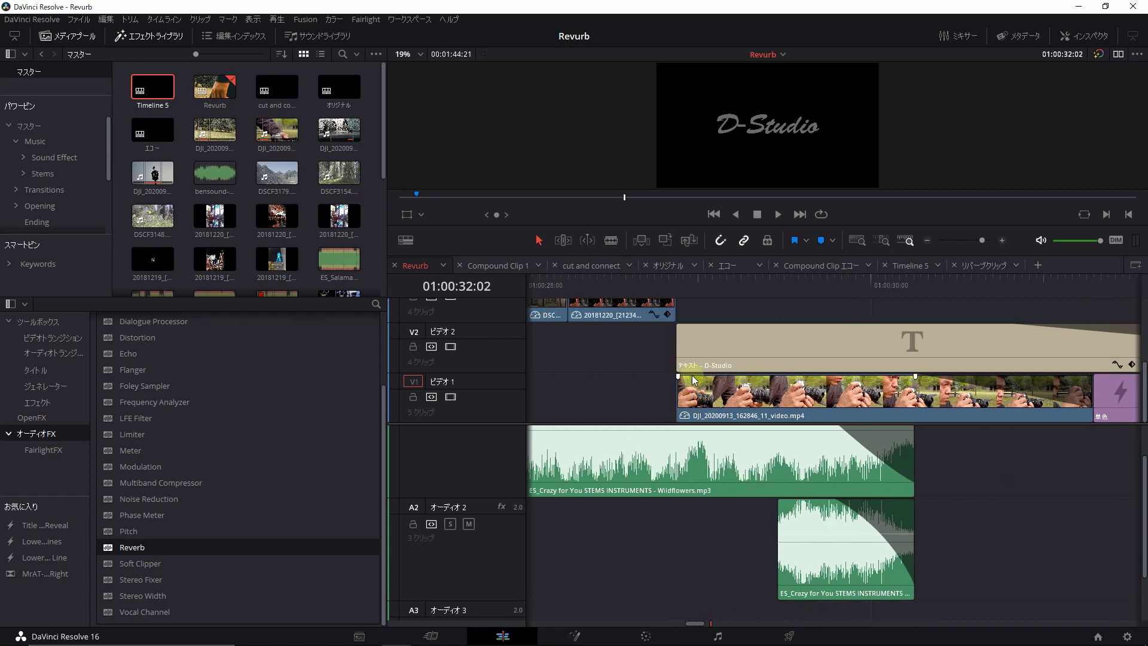